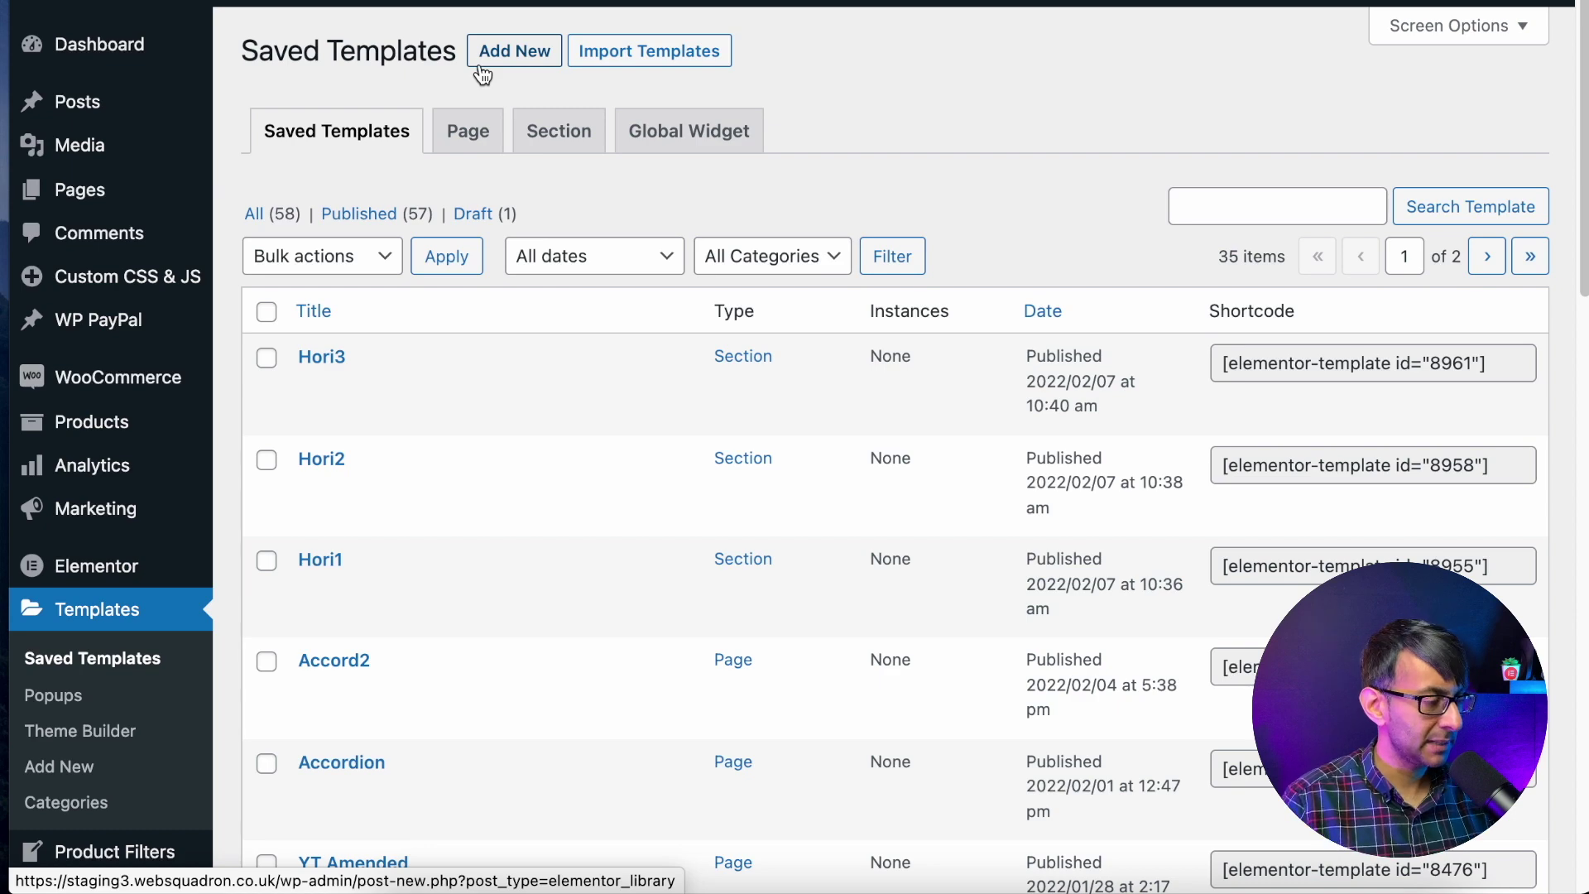
# Create a Header template named 'Headeronecolour' and dismiss the block library.
pyautogui.click(499, 52)
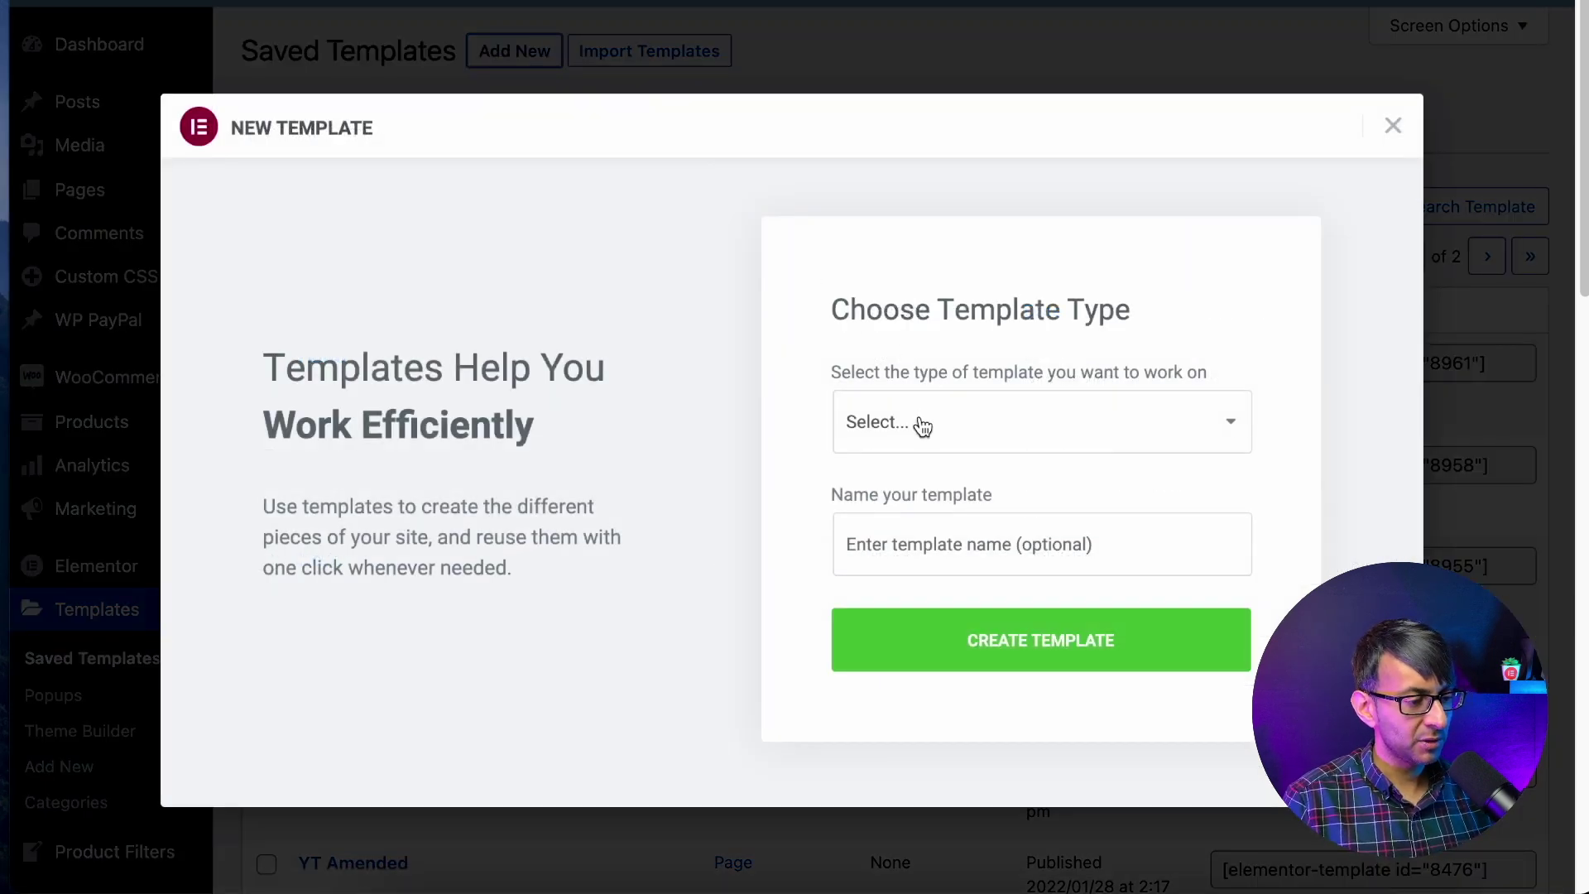
pyautogui.click(922, 426)
pyautogui.click(938, 574)
pyautogui.click(958, 549)
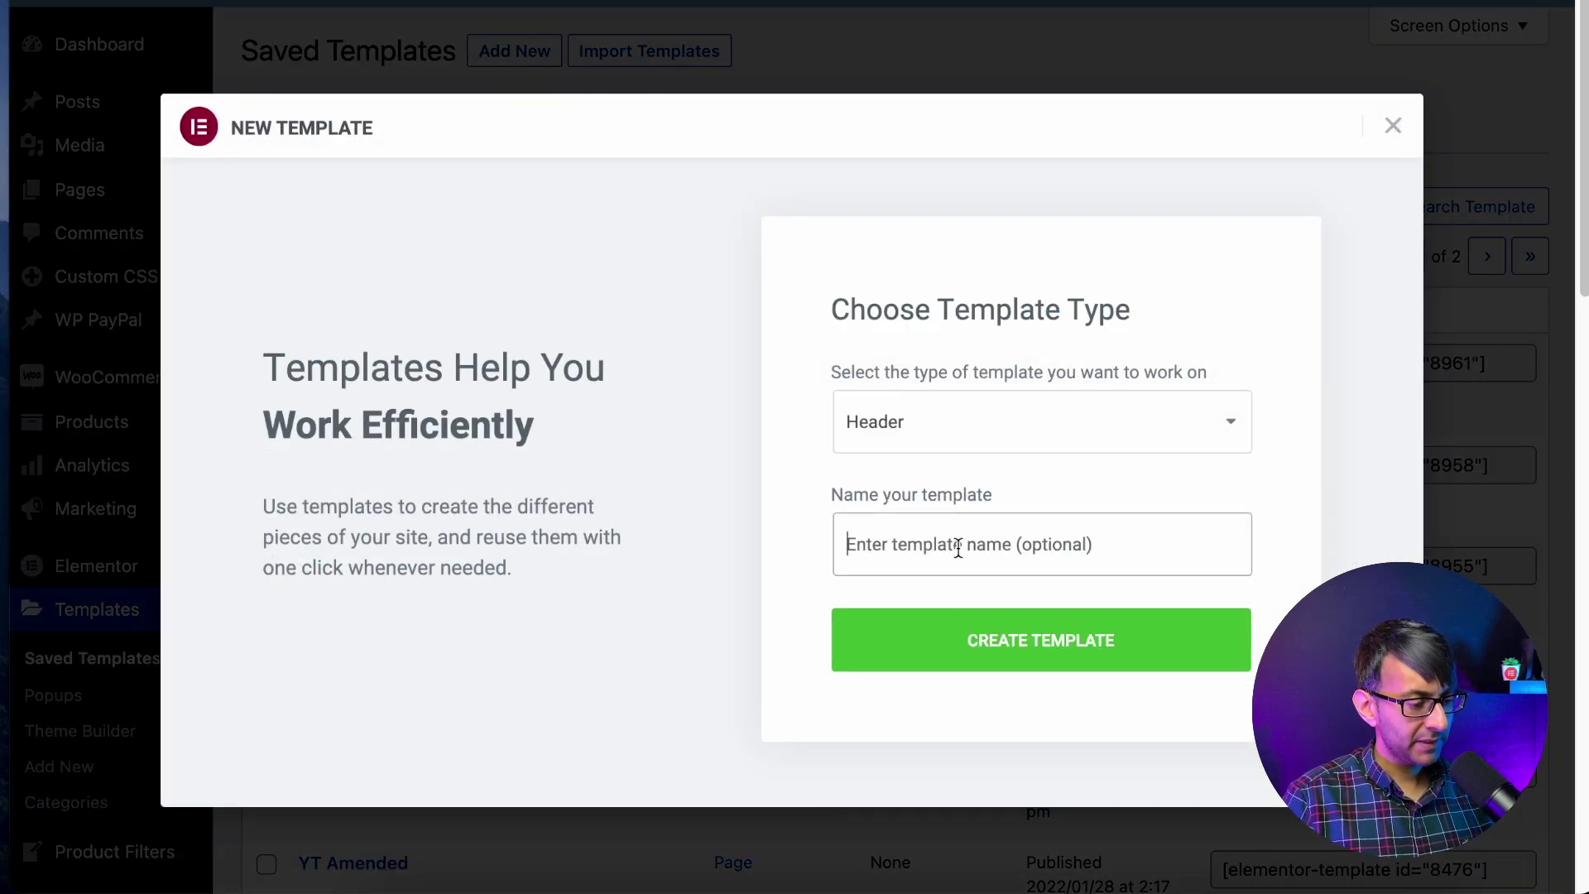
pyautogui.write('Headeronec')
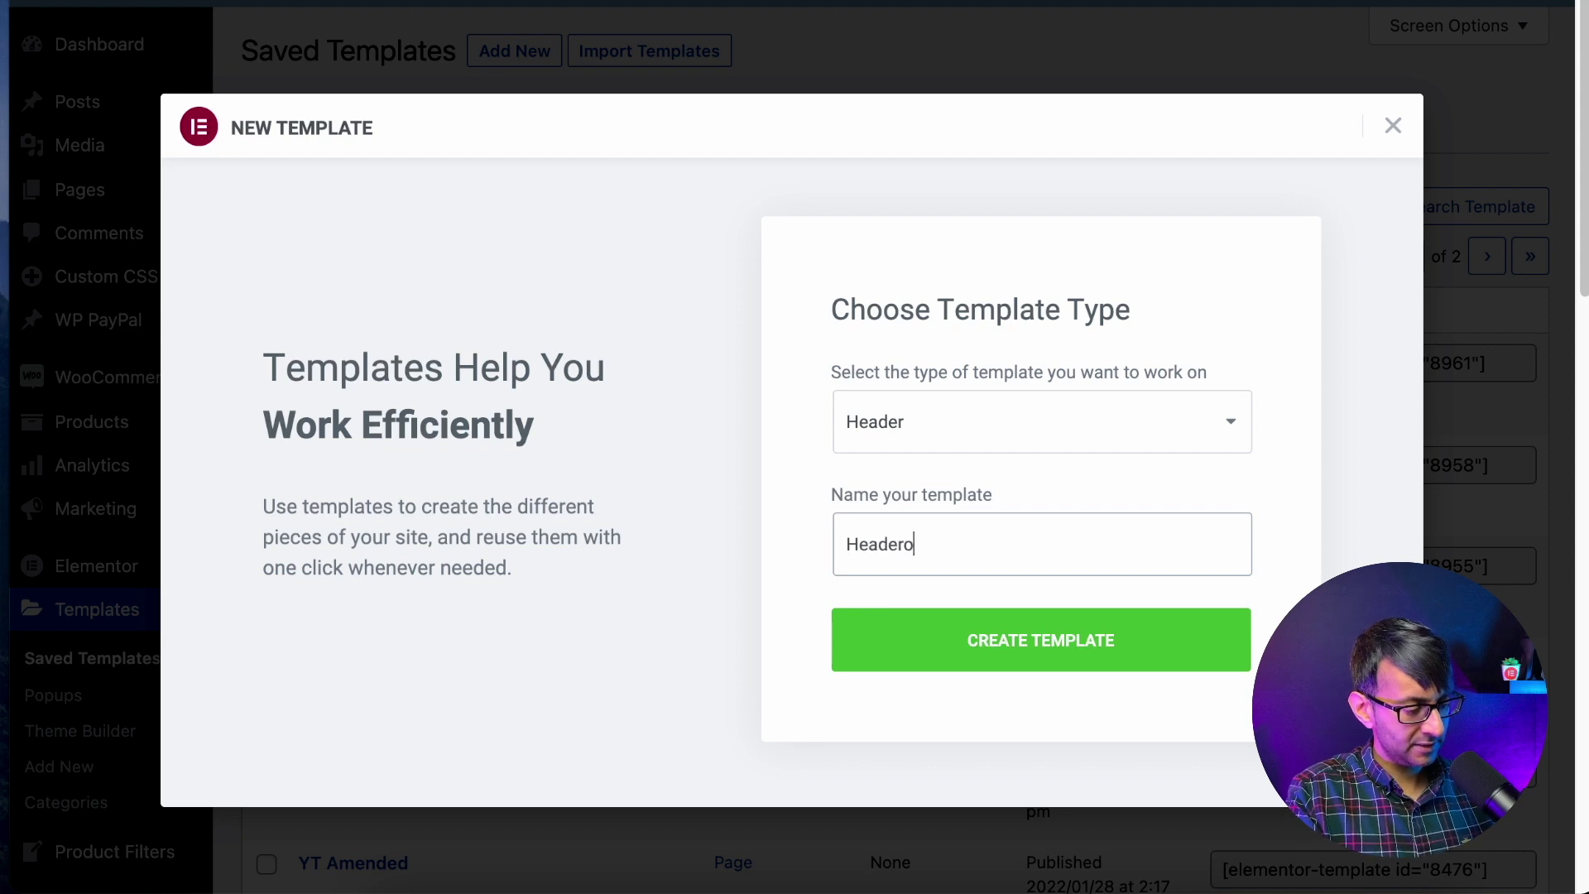
pyautogui.write('olour')
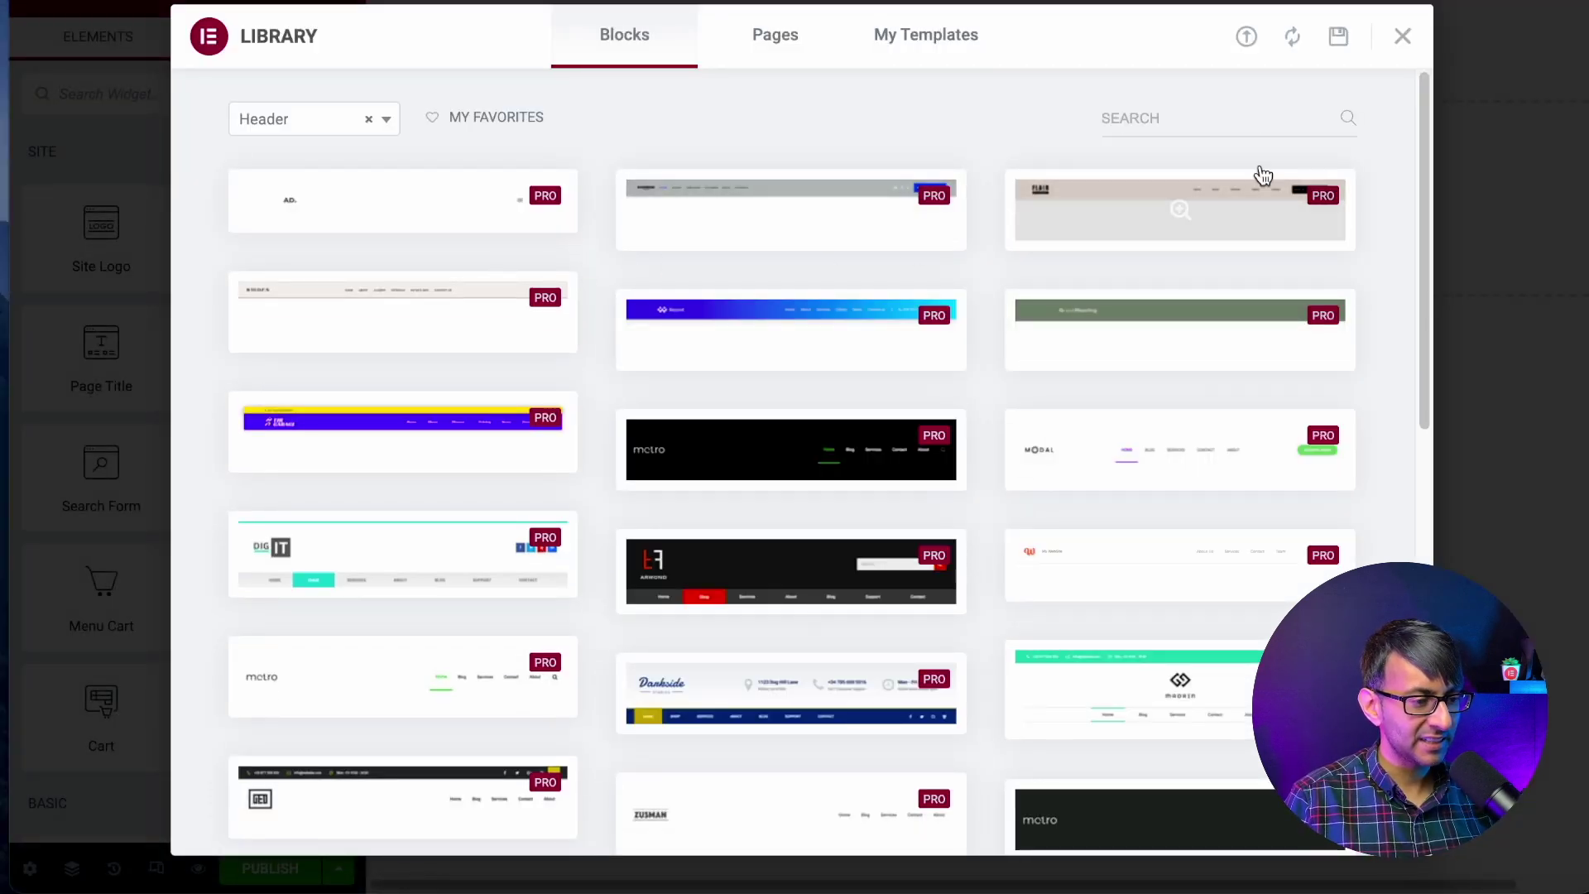
pyautogui.click(1402, 37)
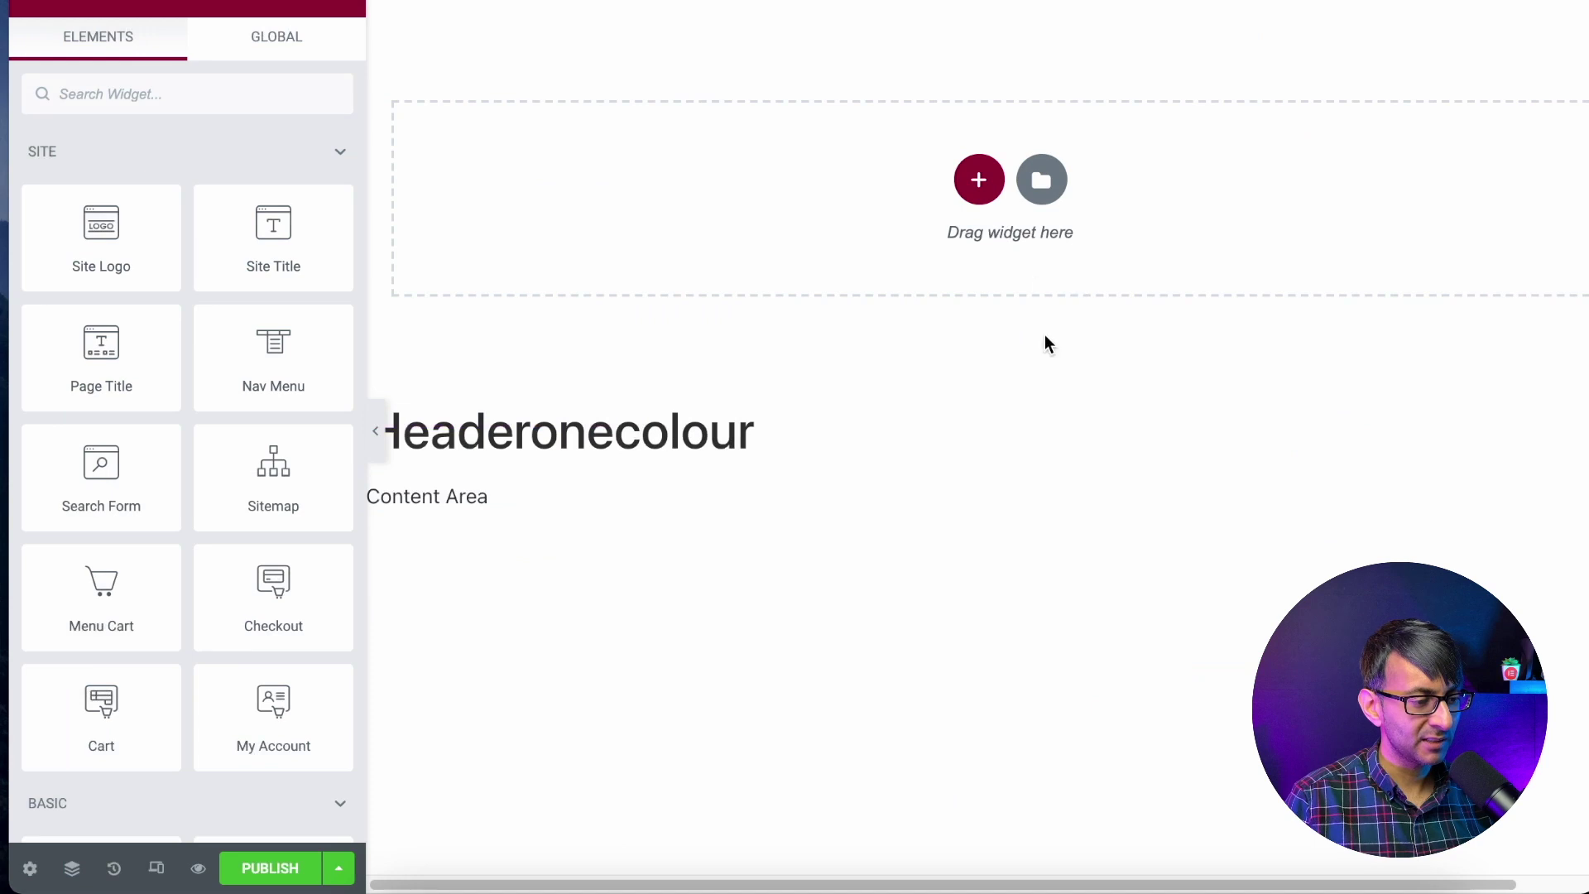
# Add a two-column section with Full Width content, No Gap columns and minimum height 0.
pyautogui.click(980, 179)
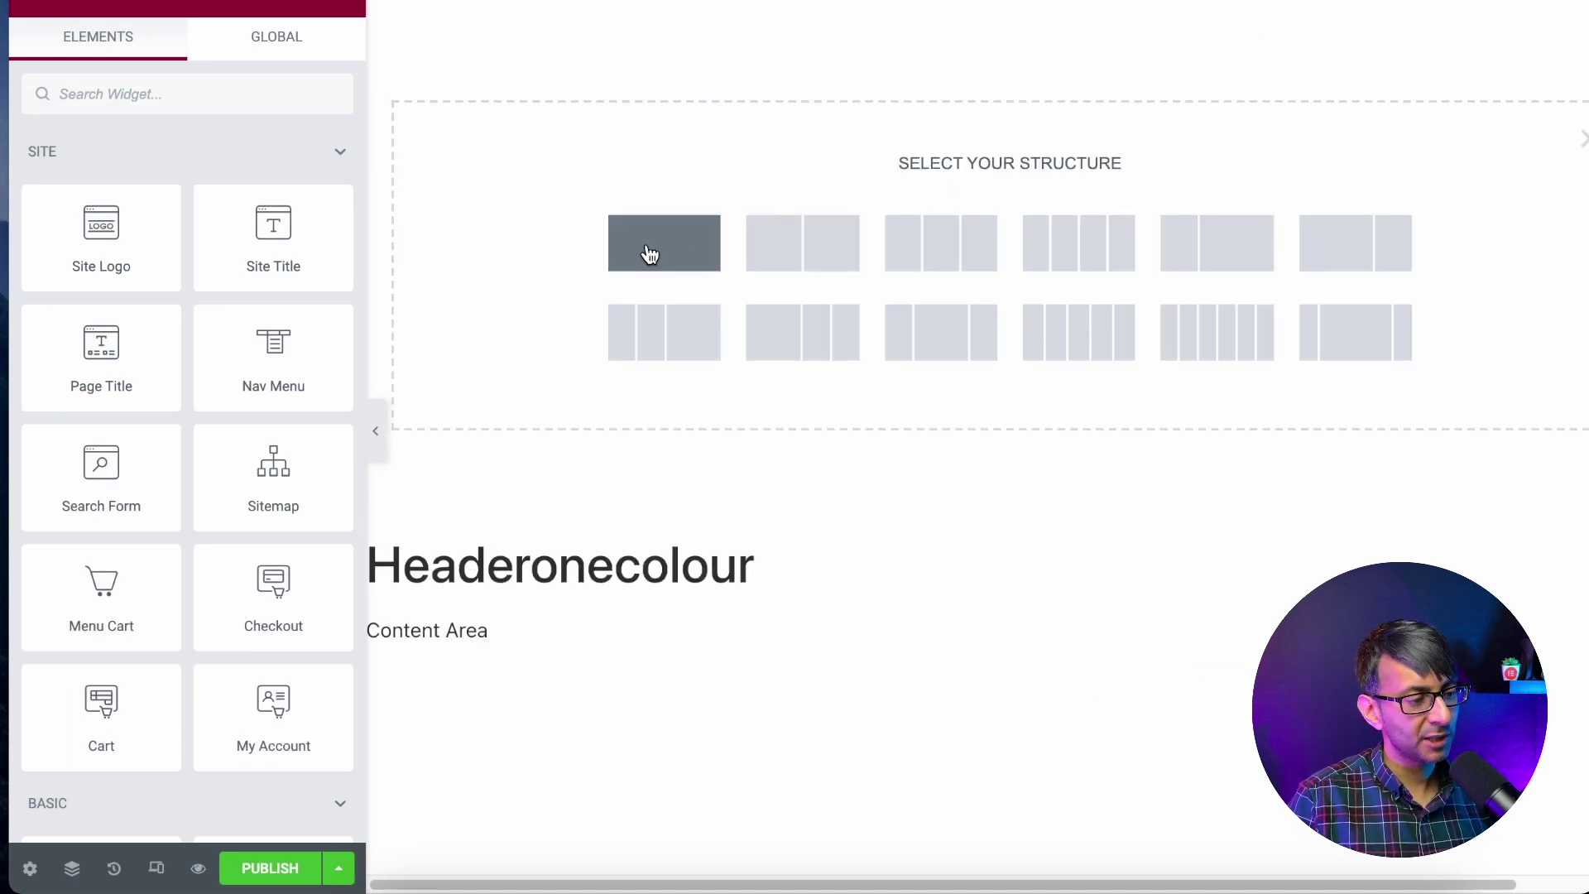
pyautogui.click(786, 243)
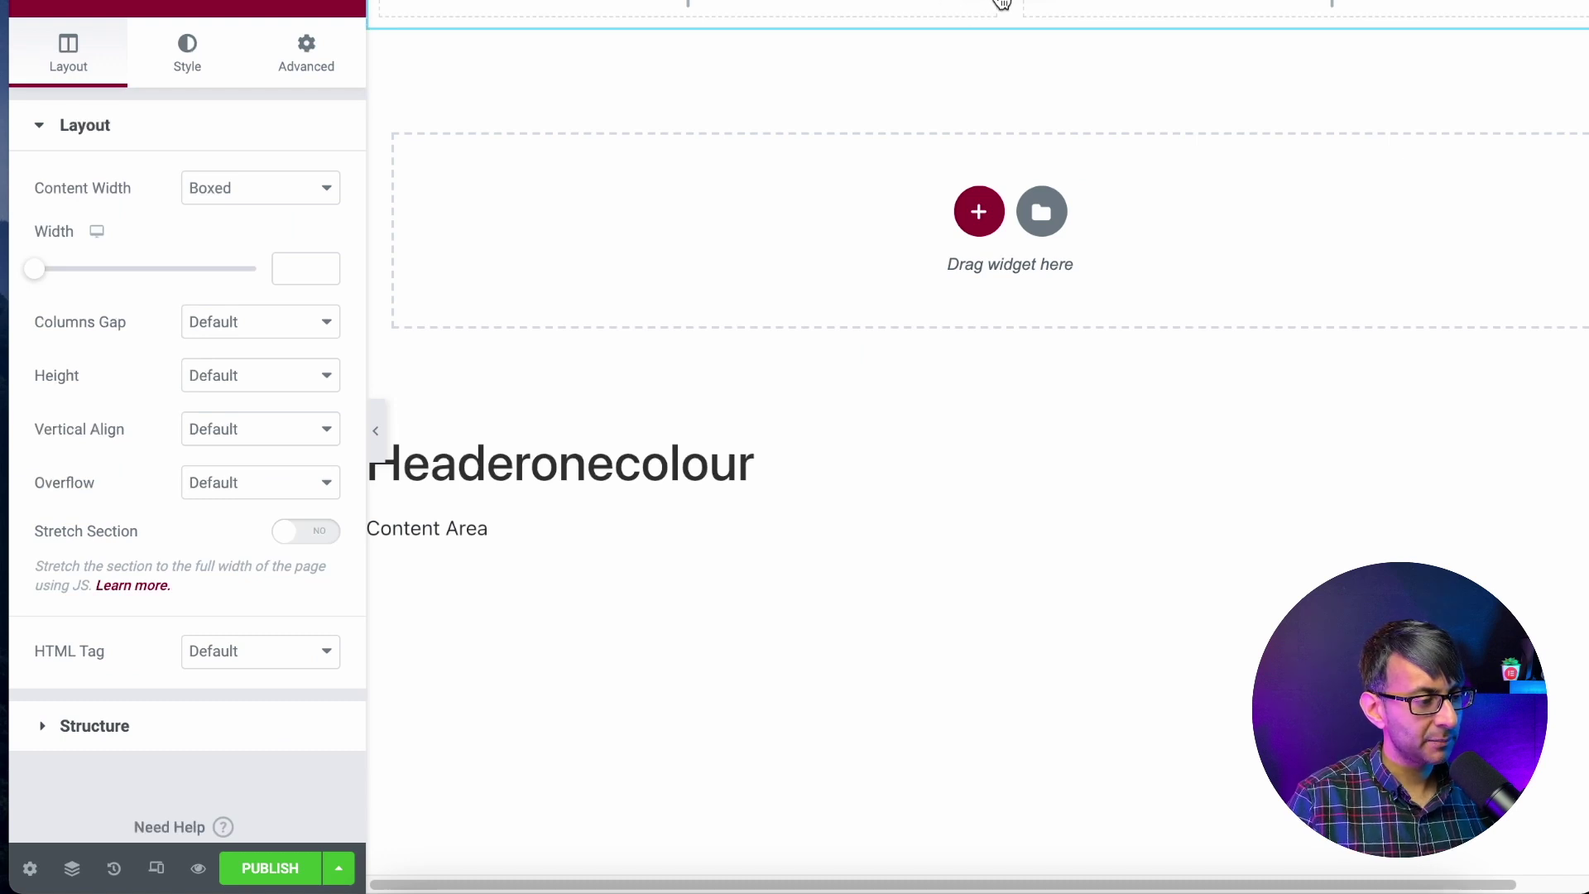
pyautogui.click(326, 196)
pyautogui.click(267, 253)
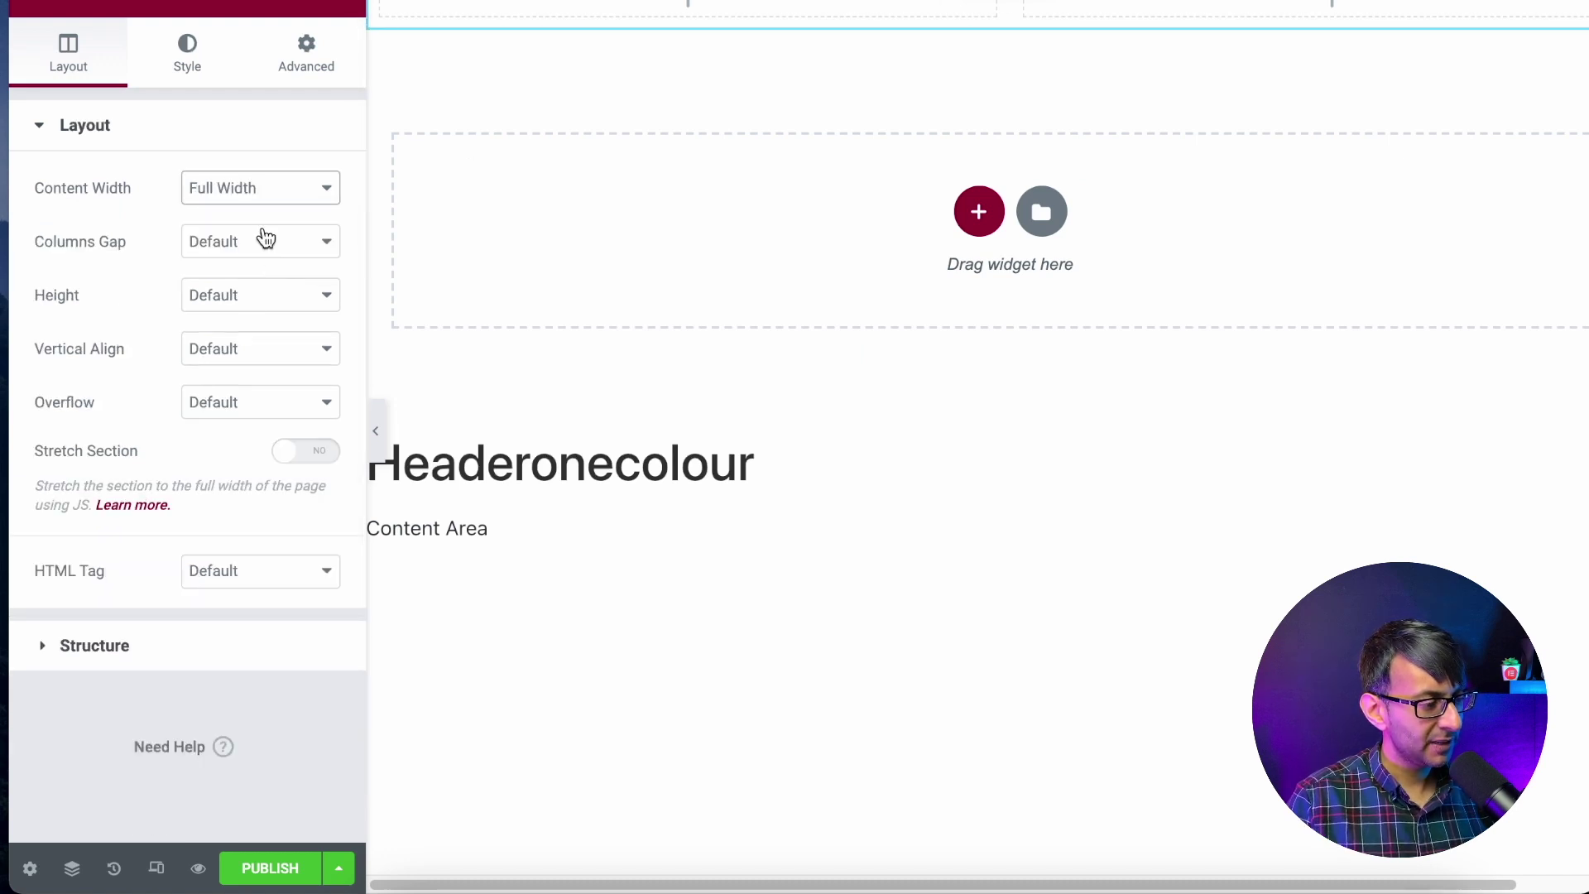
pyautogui.click(264, 240)
pyautogui.click(255, 287)
pyautogui.click(254, 305)
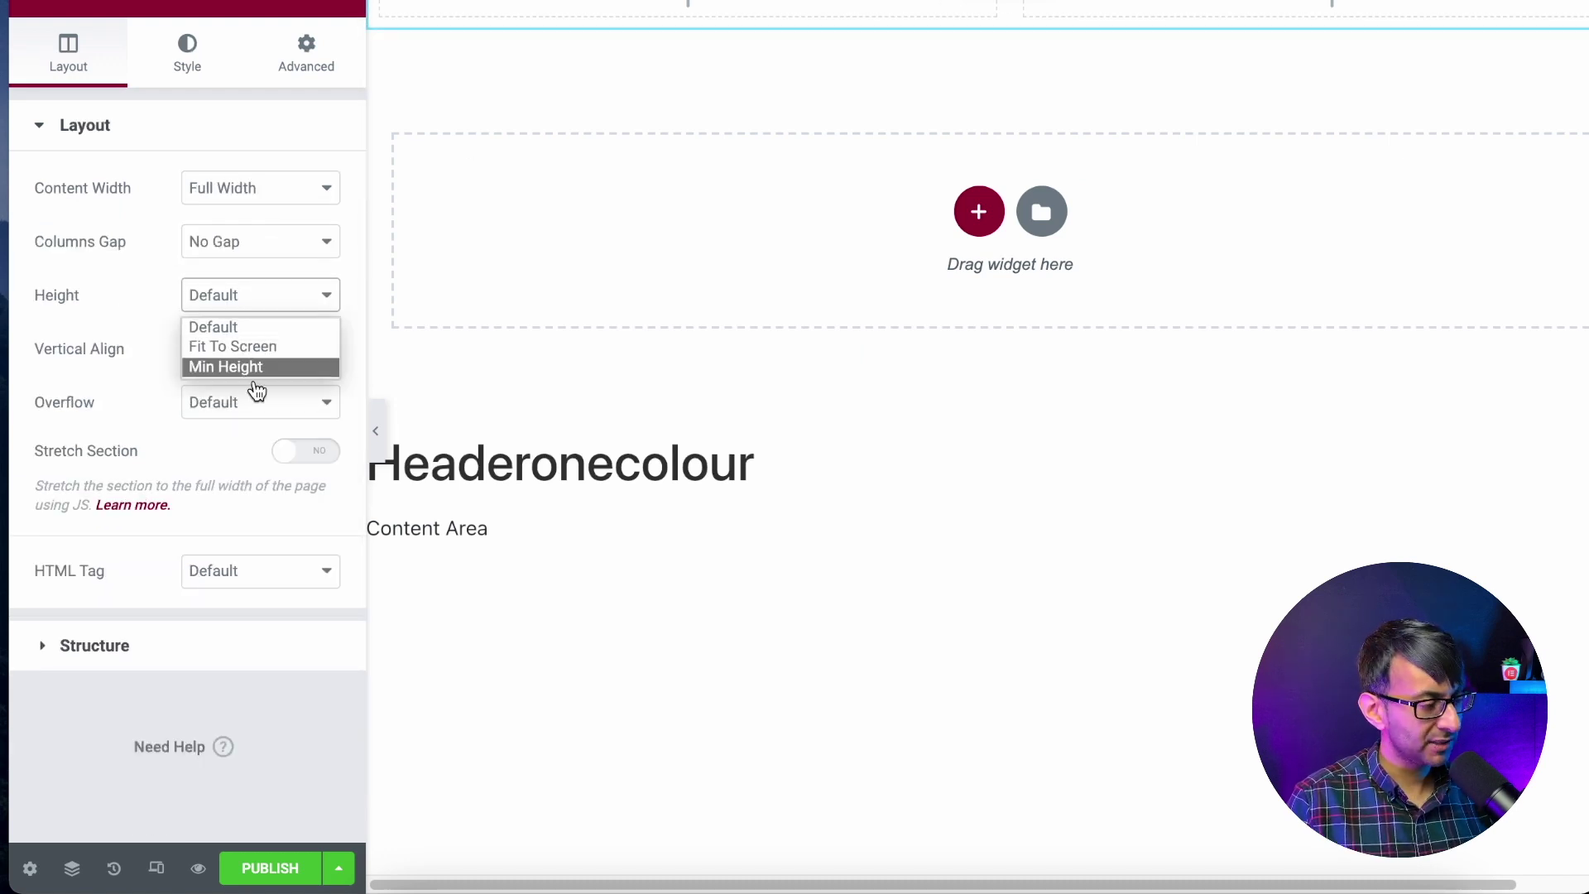
pyautogui.click(255, 368)
pyautogui.moveTo(85, 380); pyautogui.dragTo(23, 383)
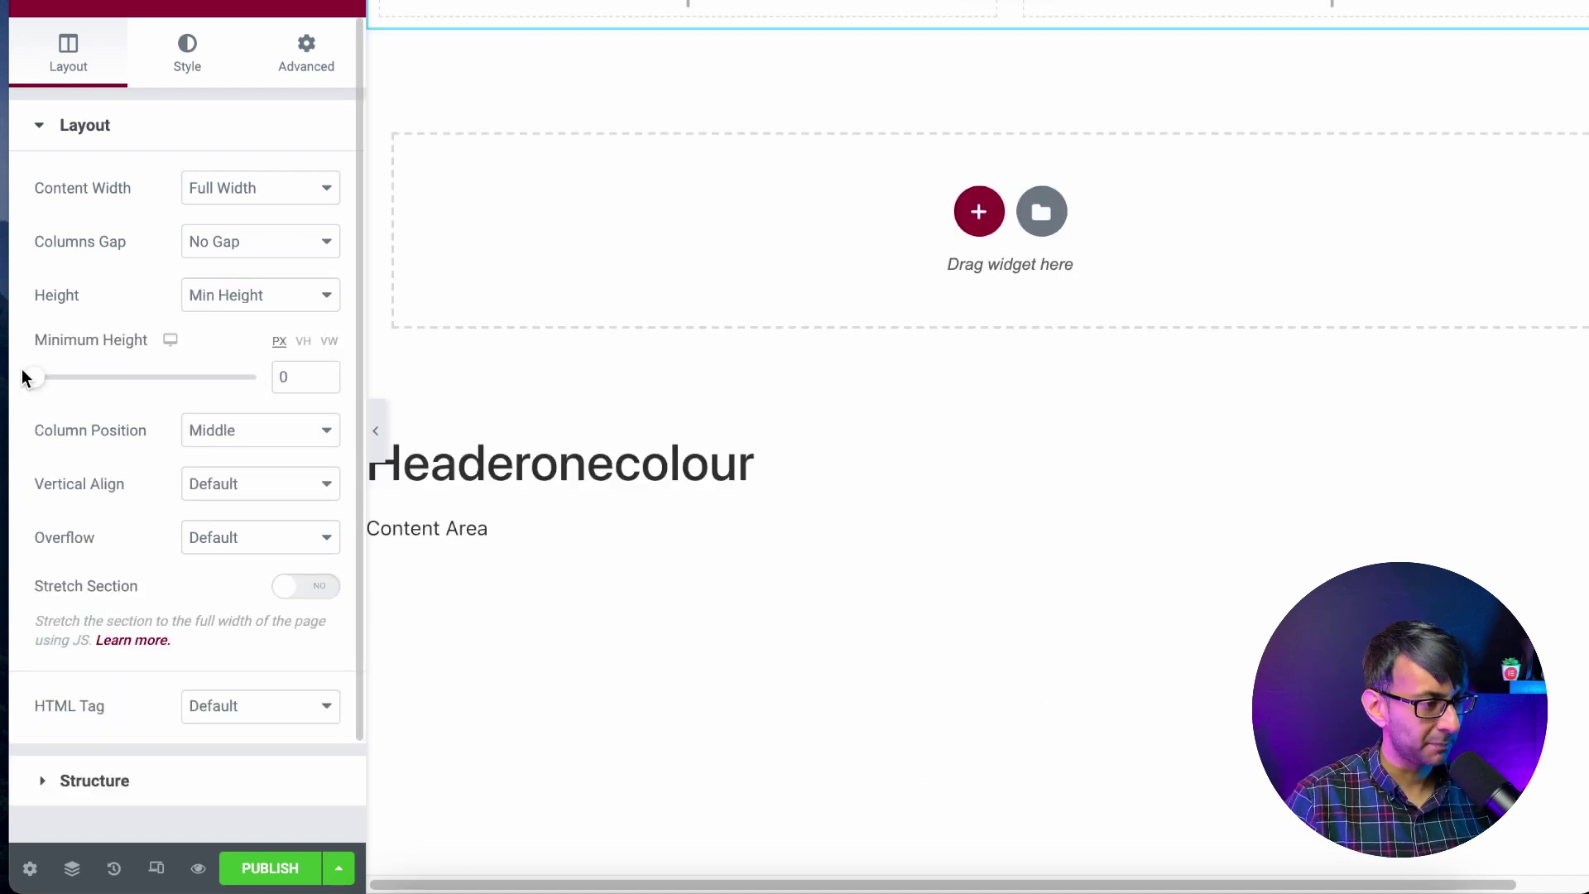
pyautogui.click(339, 15)
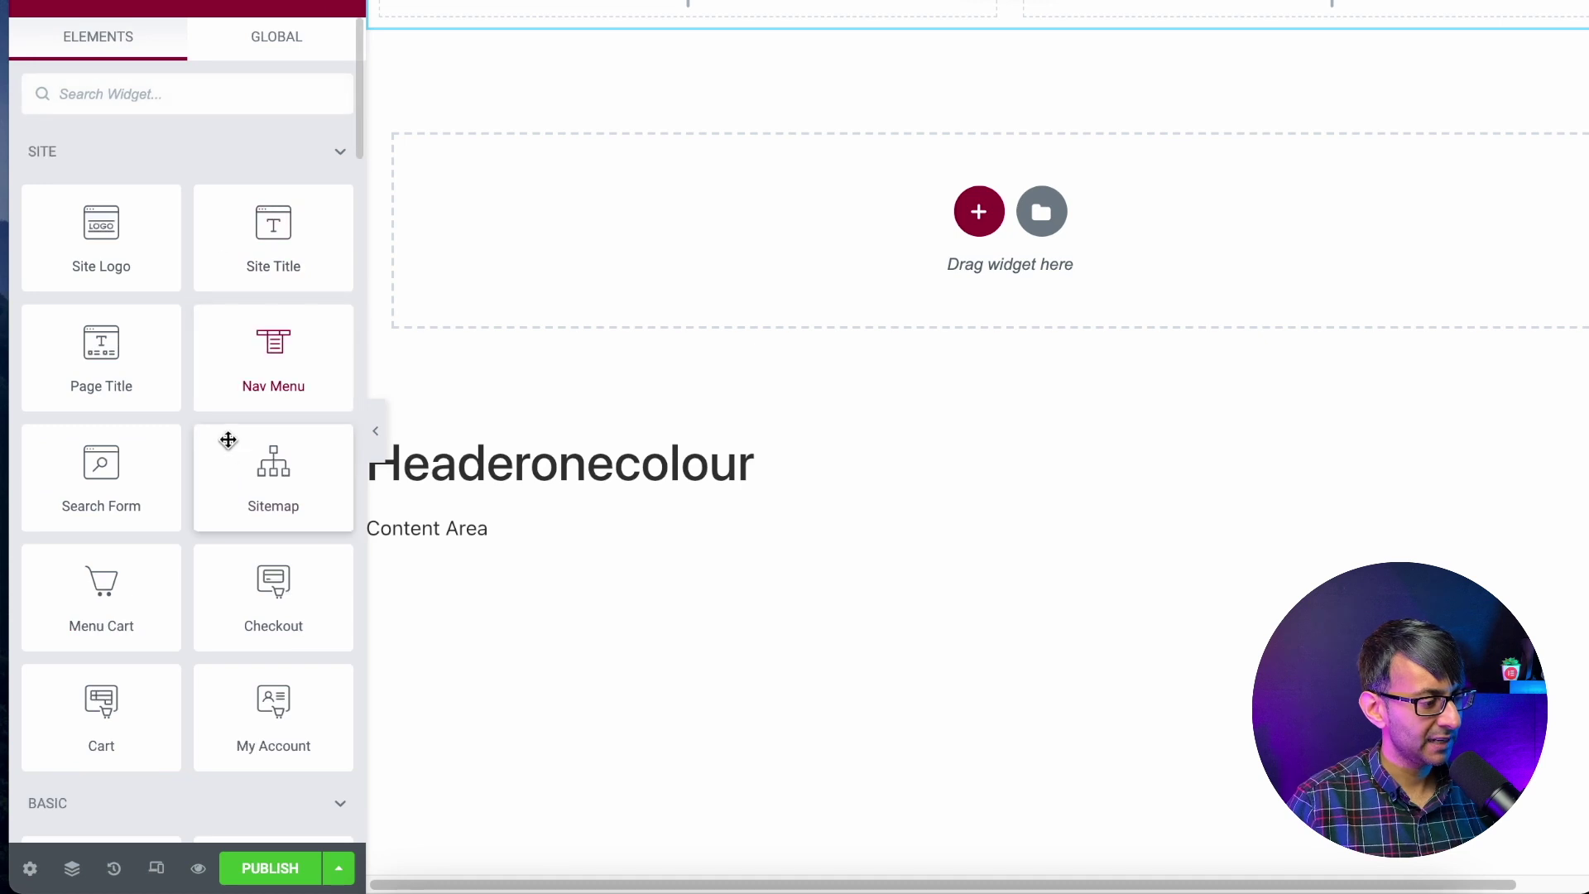
# Add an Image widget showing Wolf-2.webp to the left column at Full image size.
pyautogui.scroll(-1, 208, 614)
pyautogui.scroll(-3, 208, 614)
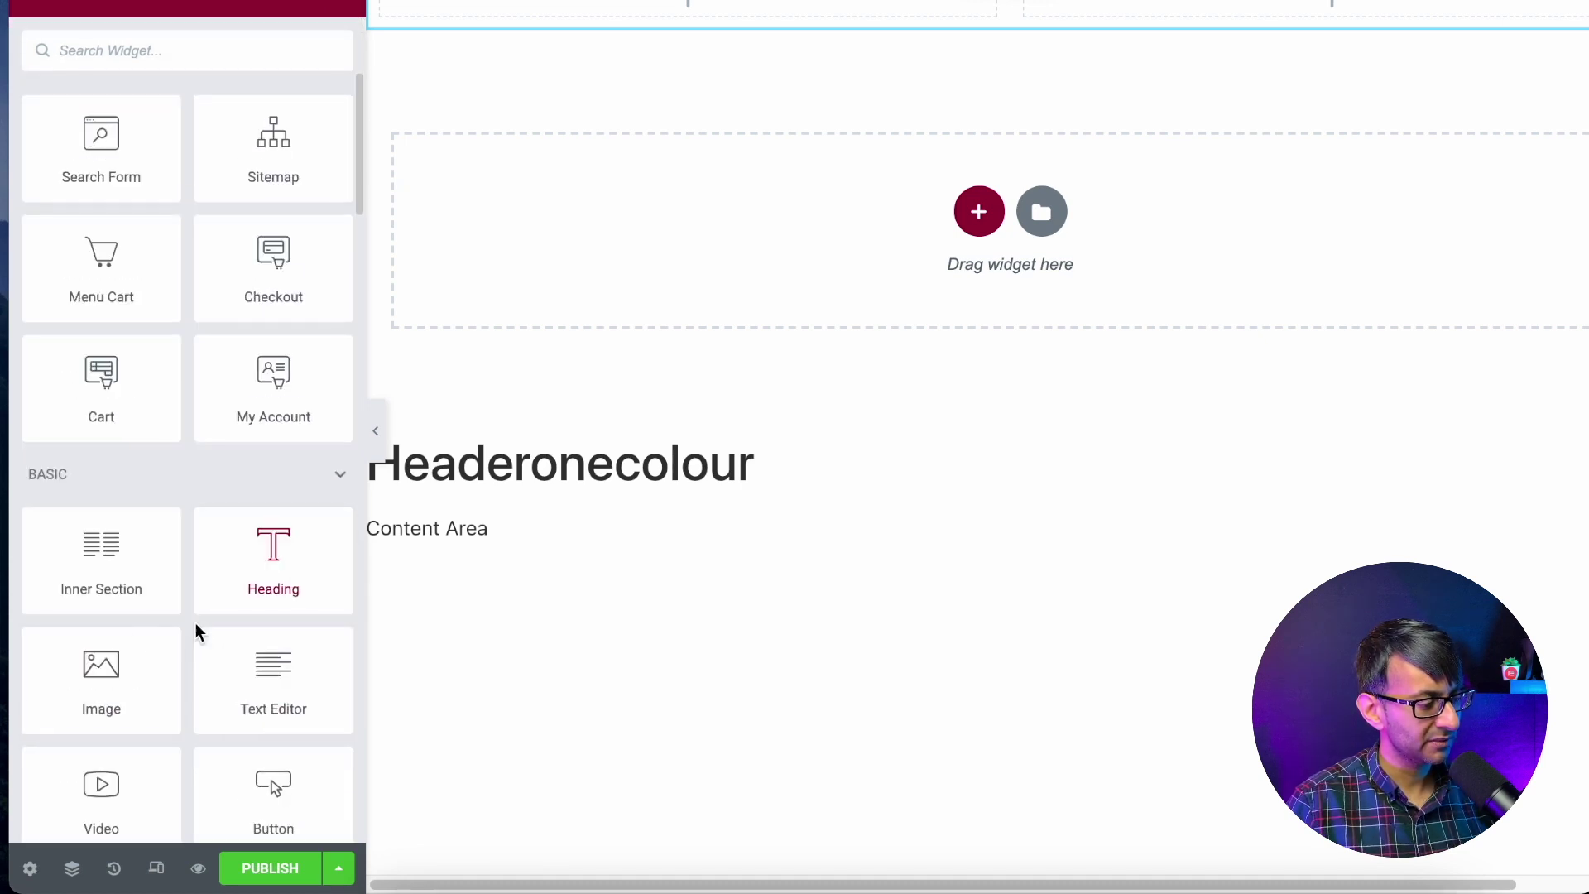
pyautogui.moveTo(103, 675); pyautogui.dragTo(678, 6)
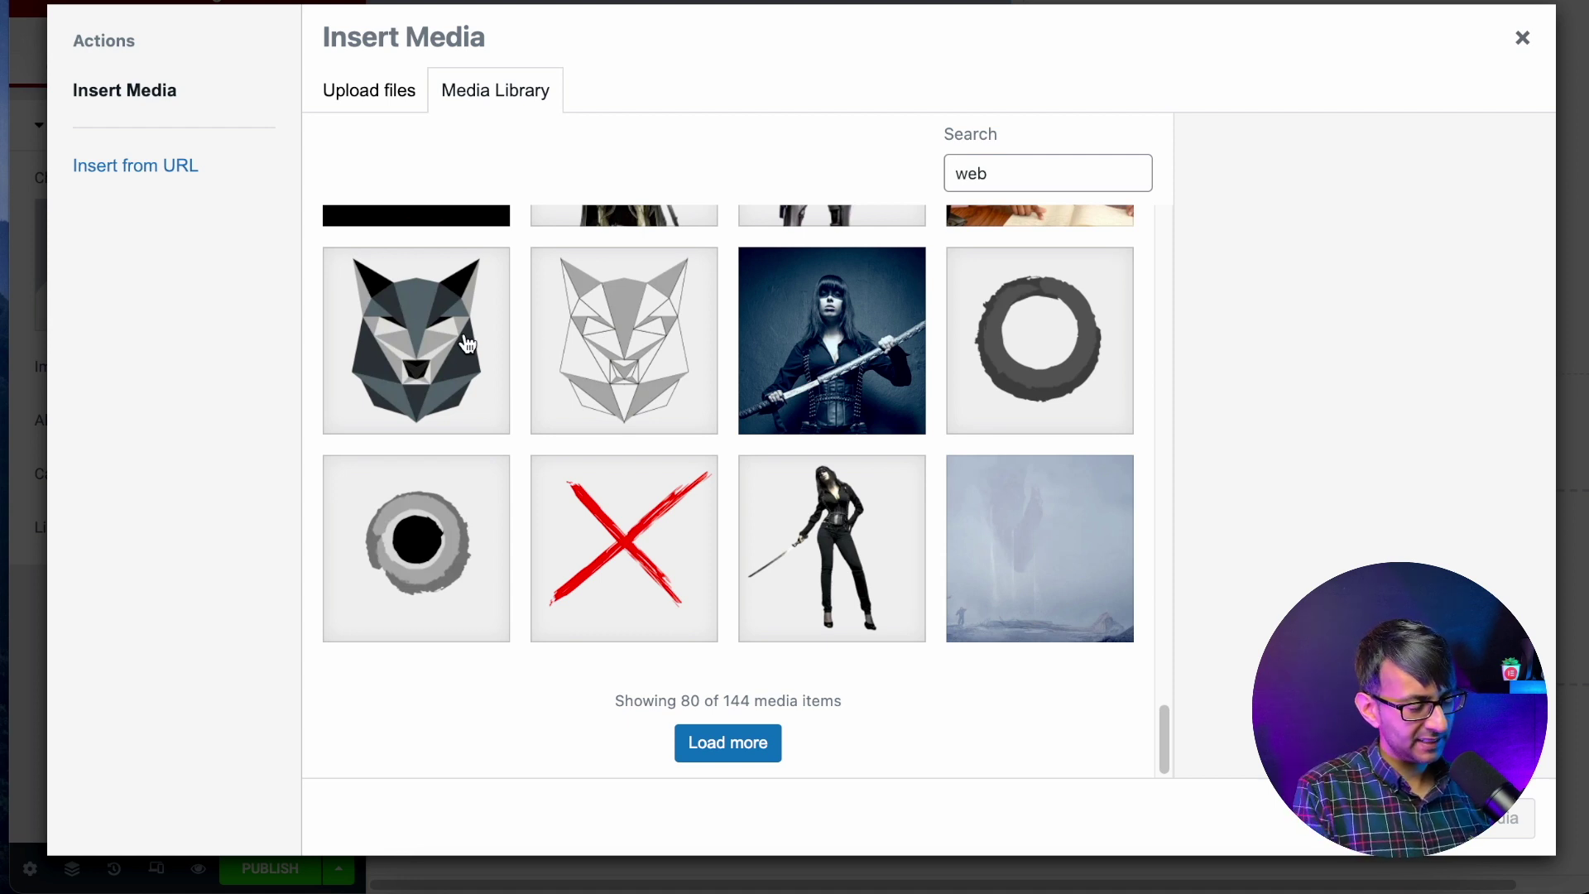
pyautogui.click(467, 343)
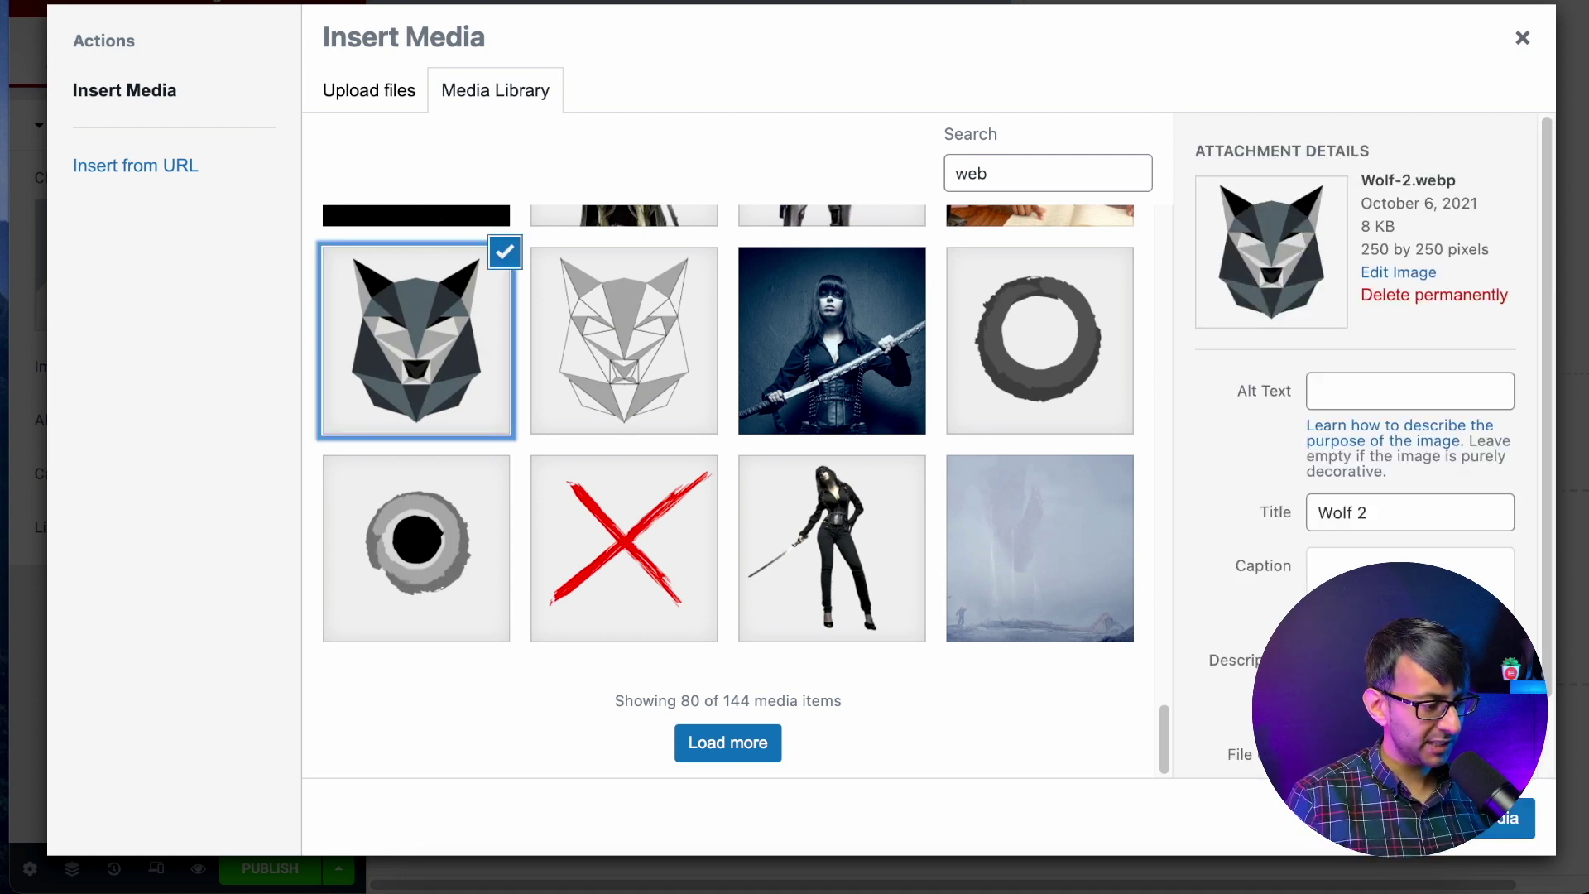
pyautogui.click(1493, 832)
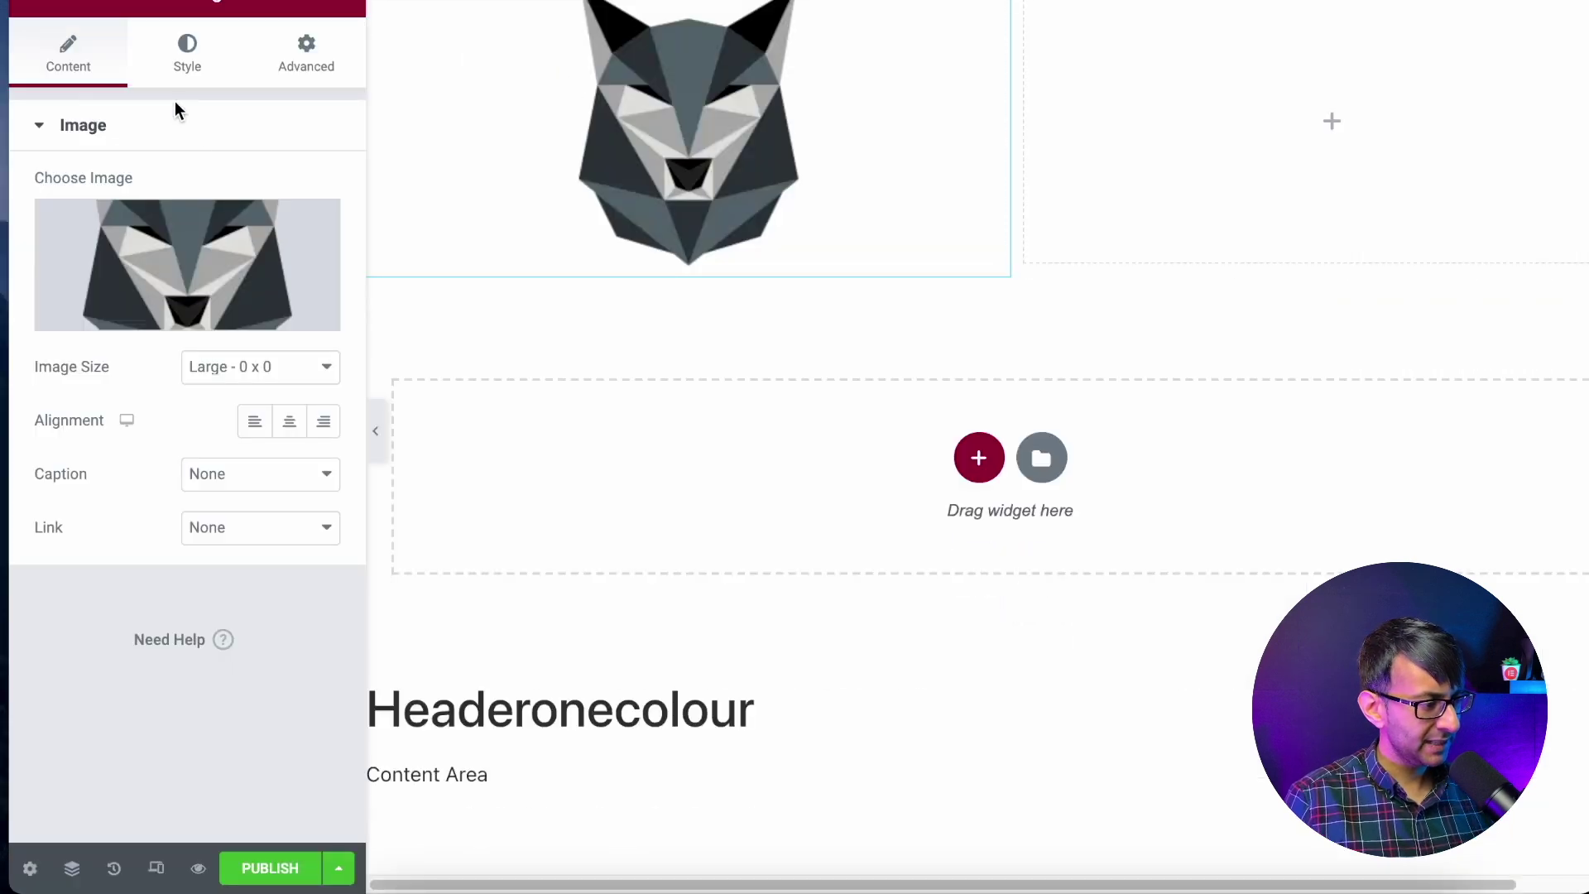
pyautogui.click(243, 369)
pyautogui.click(278, 644)
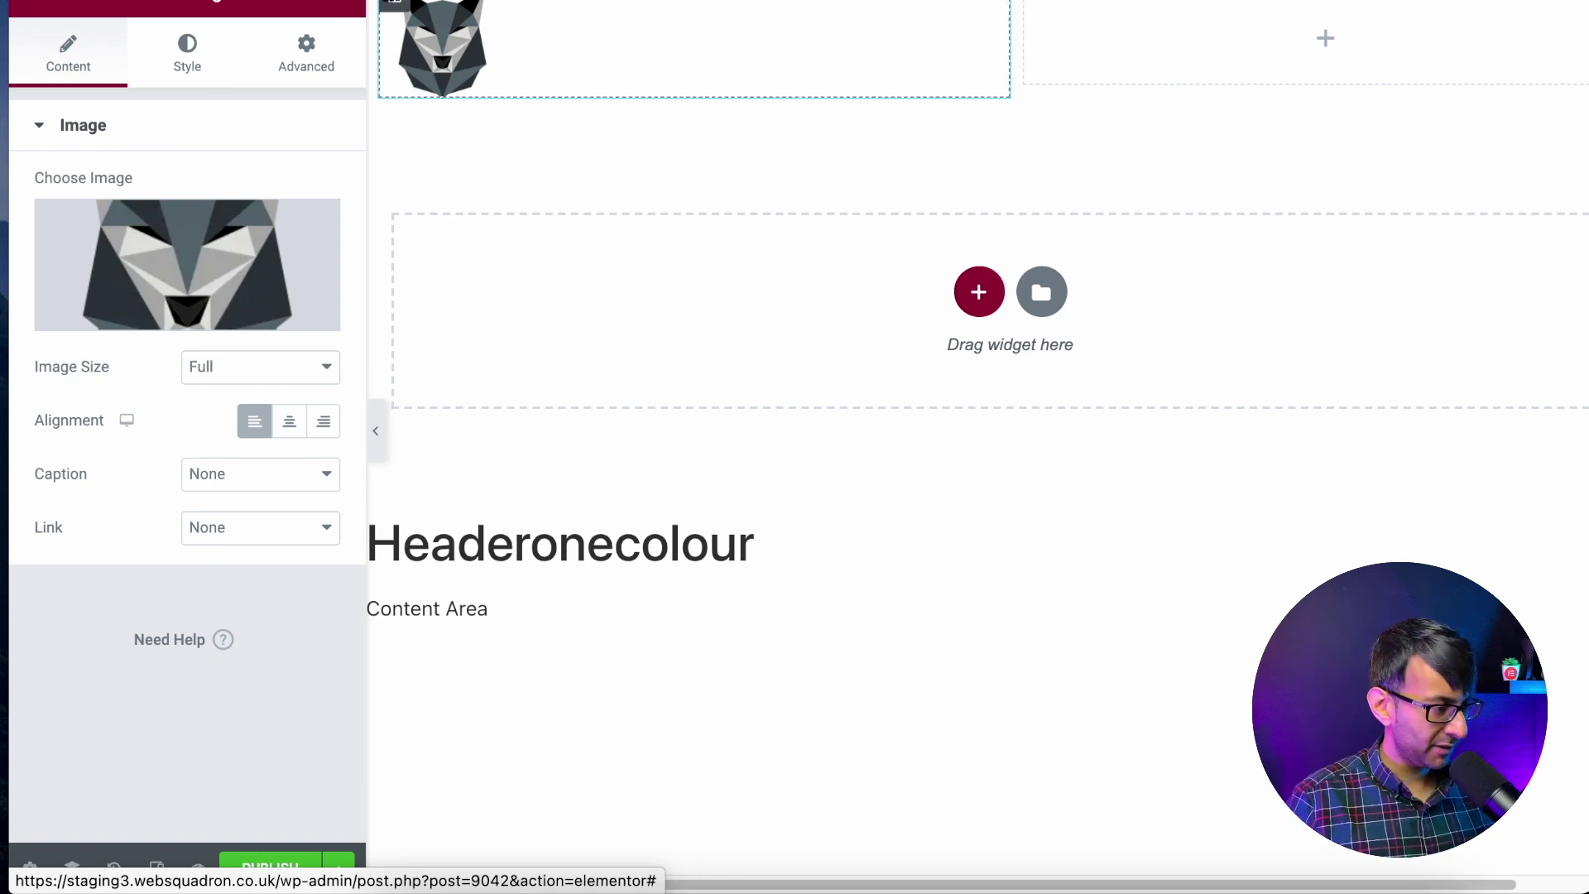
pyautogui.click(306, 54)
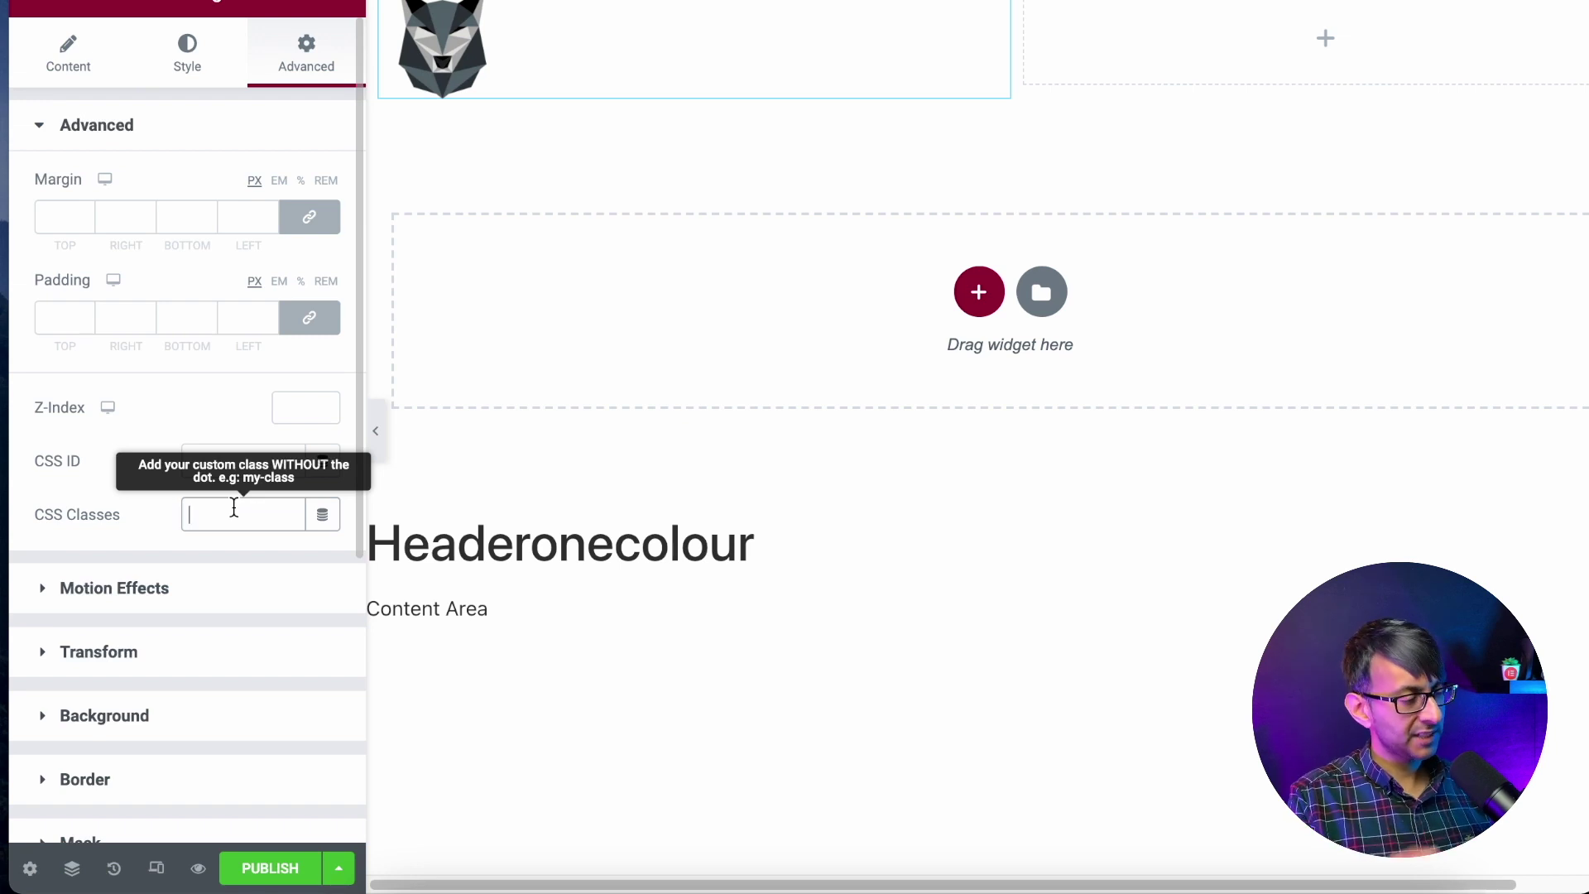
# Assign the logo the CSS class 'l-logo' and narrow its column to widen the right one.
pyautogui.write('l')
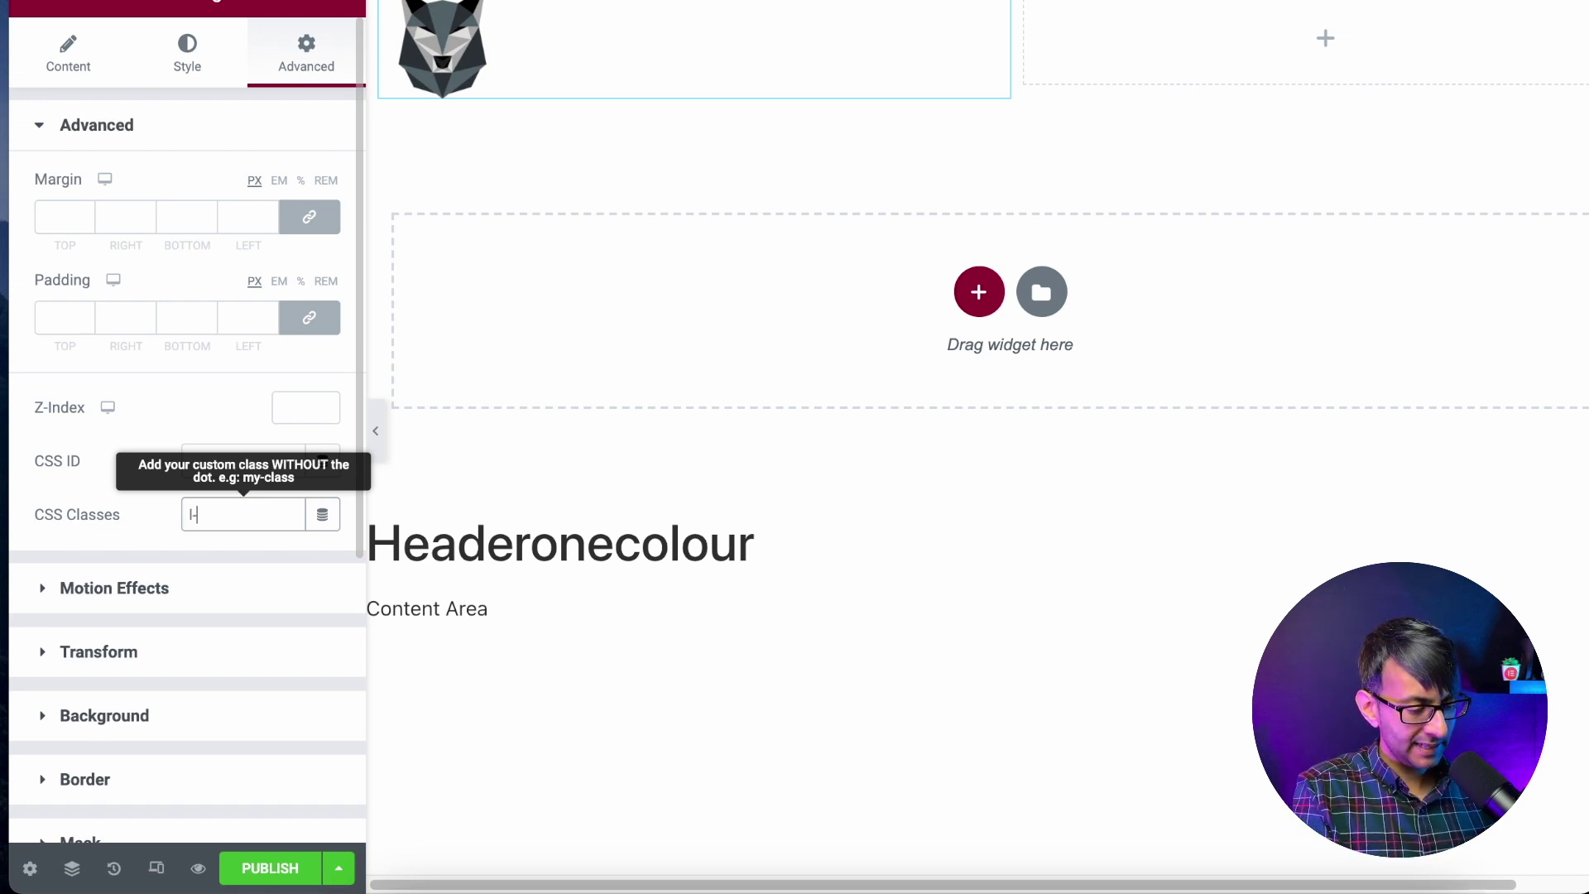
pyautogui.write('-logo')
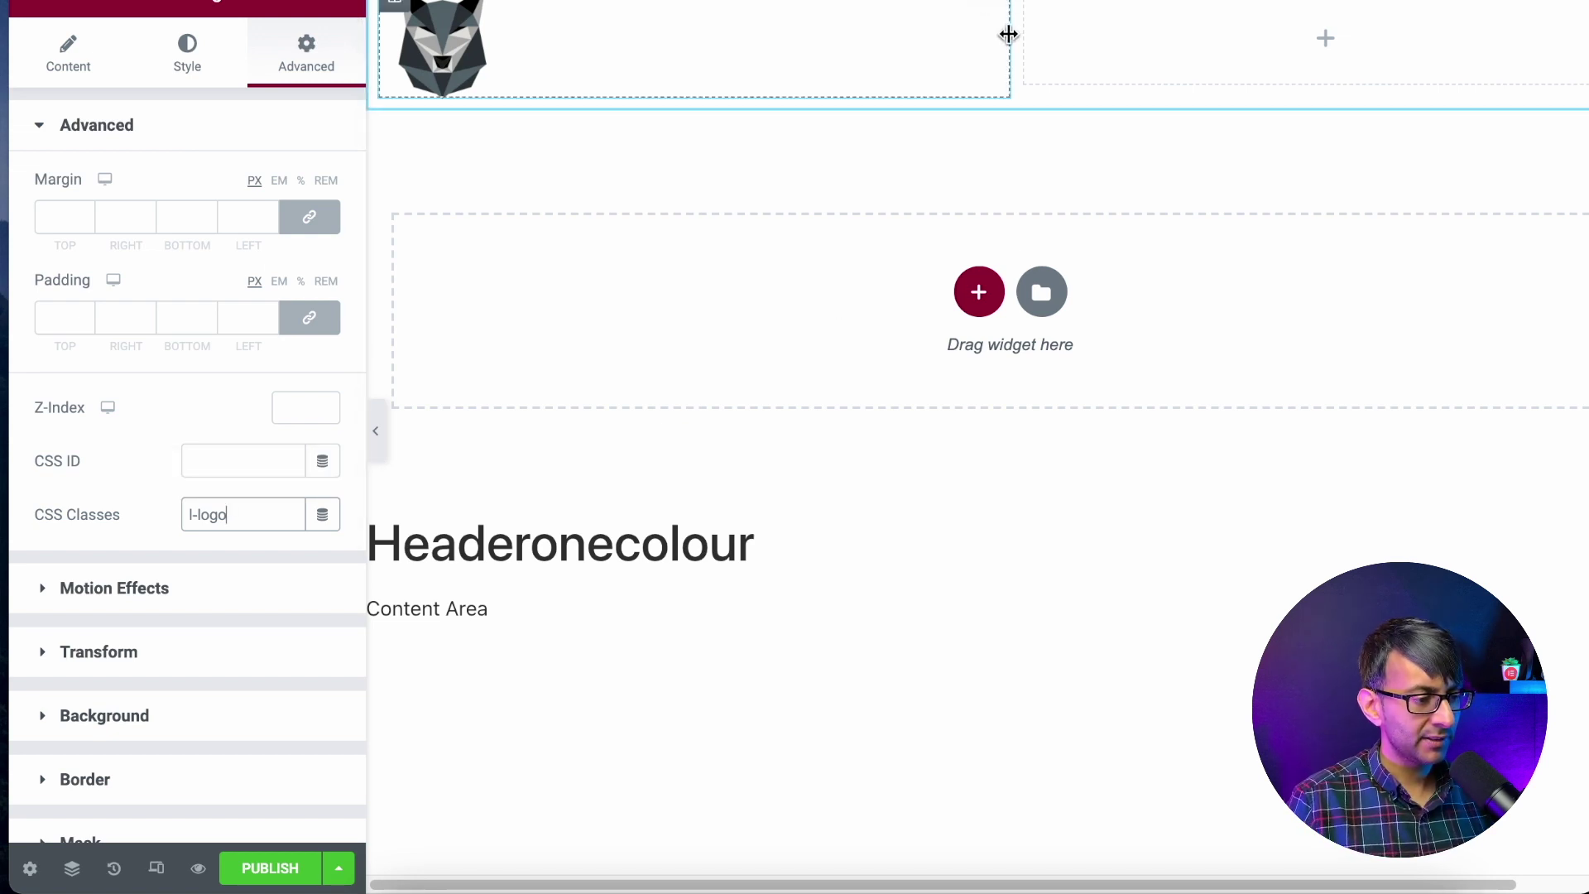
pyautogui.moveTo(1007, 35); pyautogui.dragTo(701, 49)
pyautogui.click(344, 6)
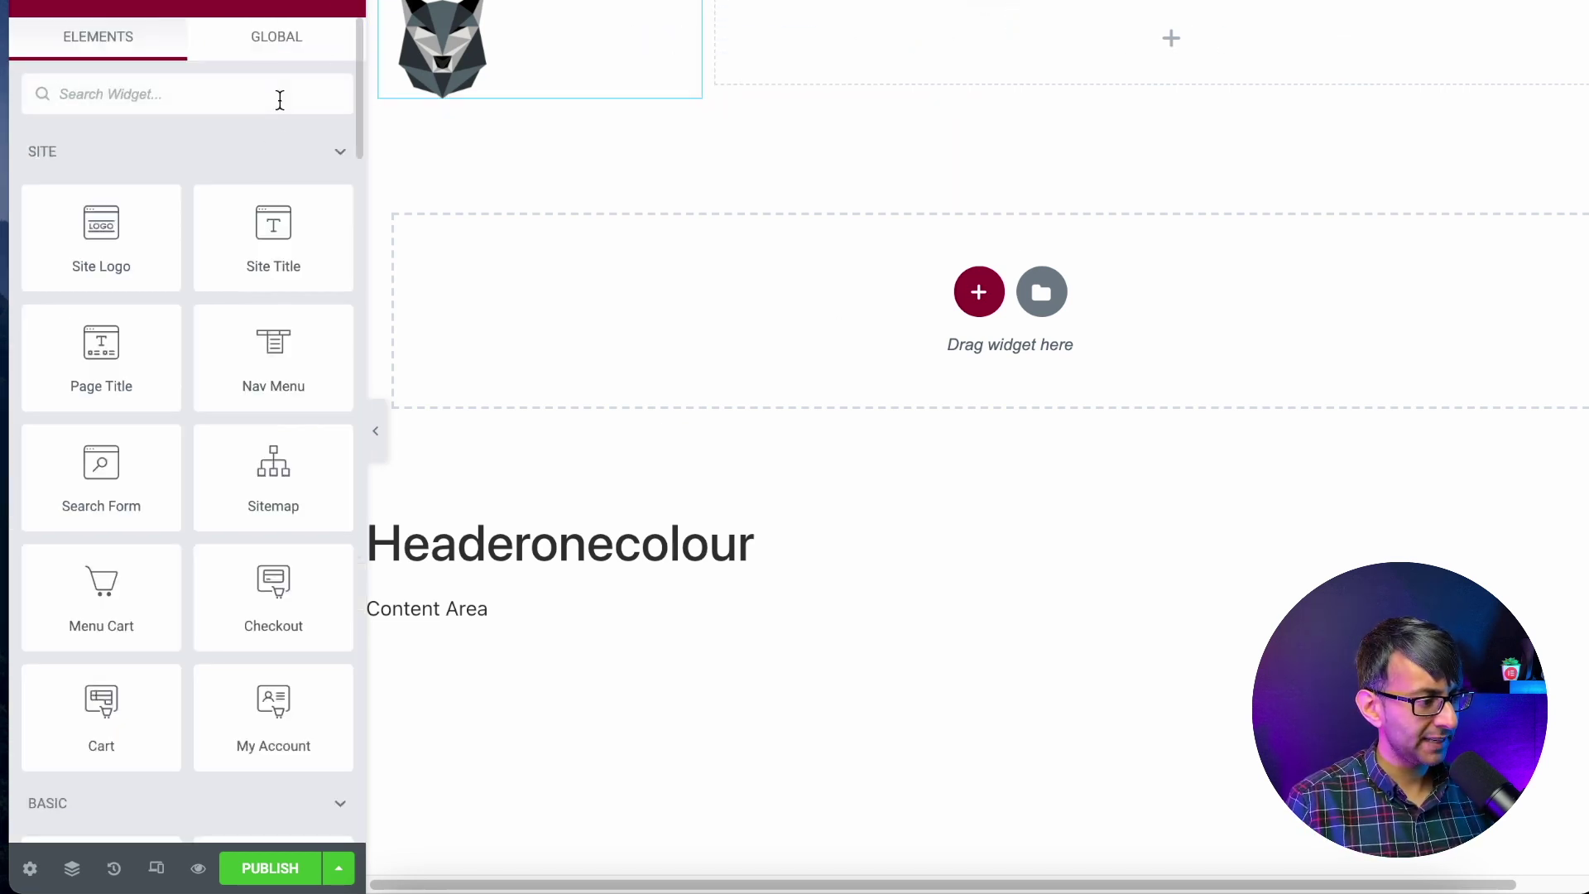
# Add an Icon List widget to the right column with an Inline layout.
pyautogui.write('icon')
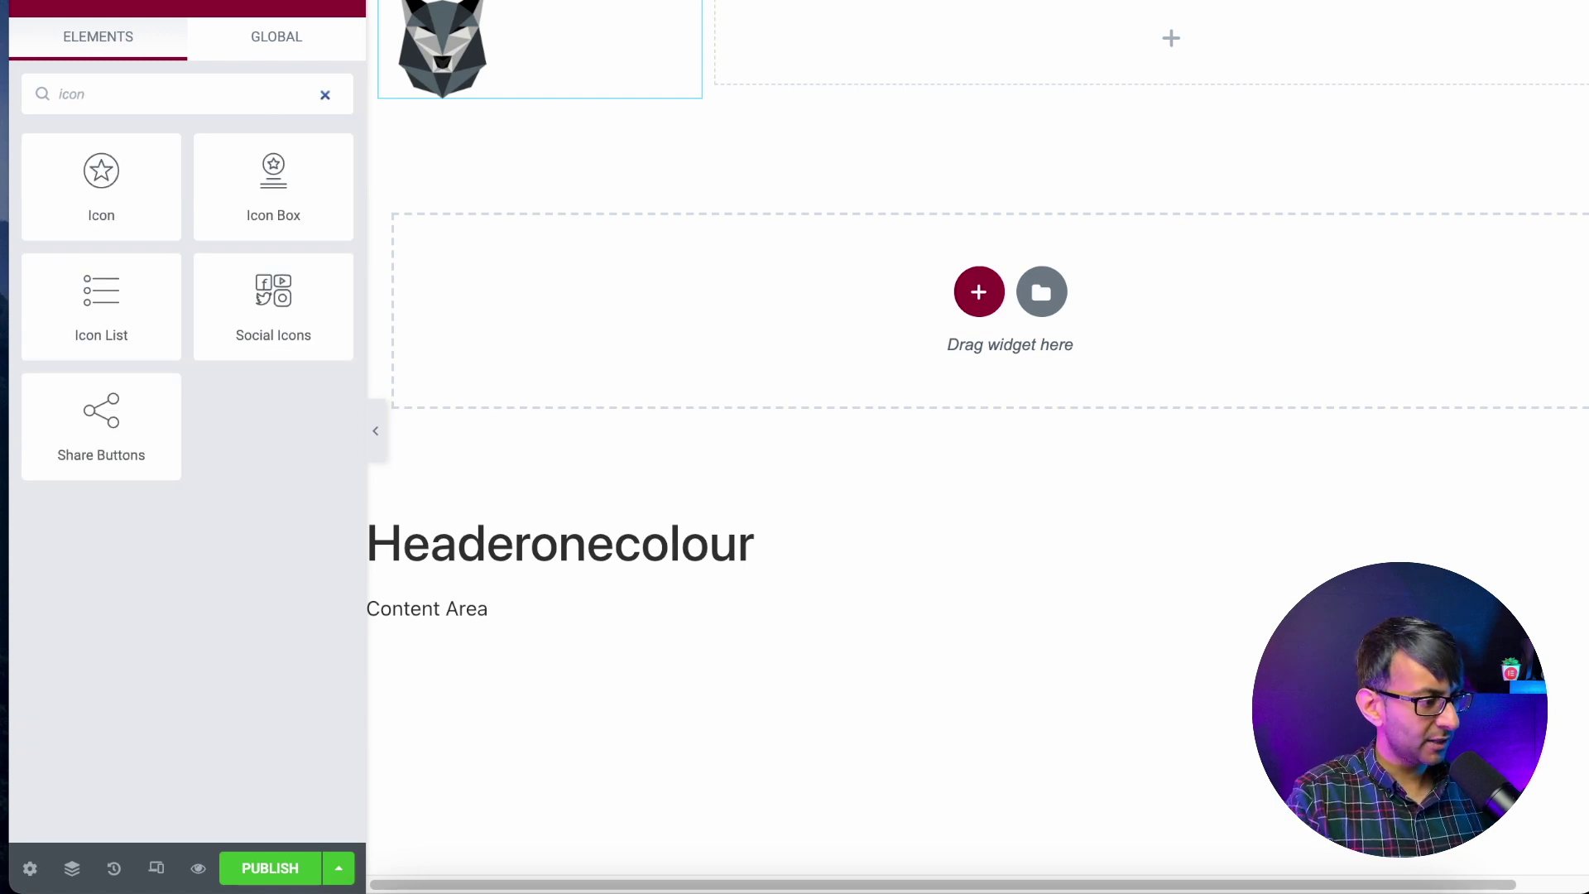
pyautogui.moveTo(127, 320); pyautogui.dragTo(1344, 41)
pyautogui.click(324, 189)
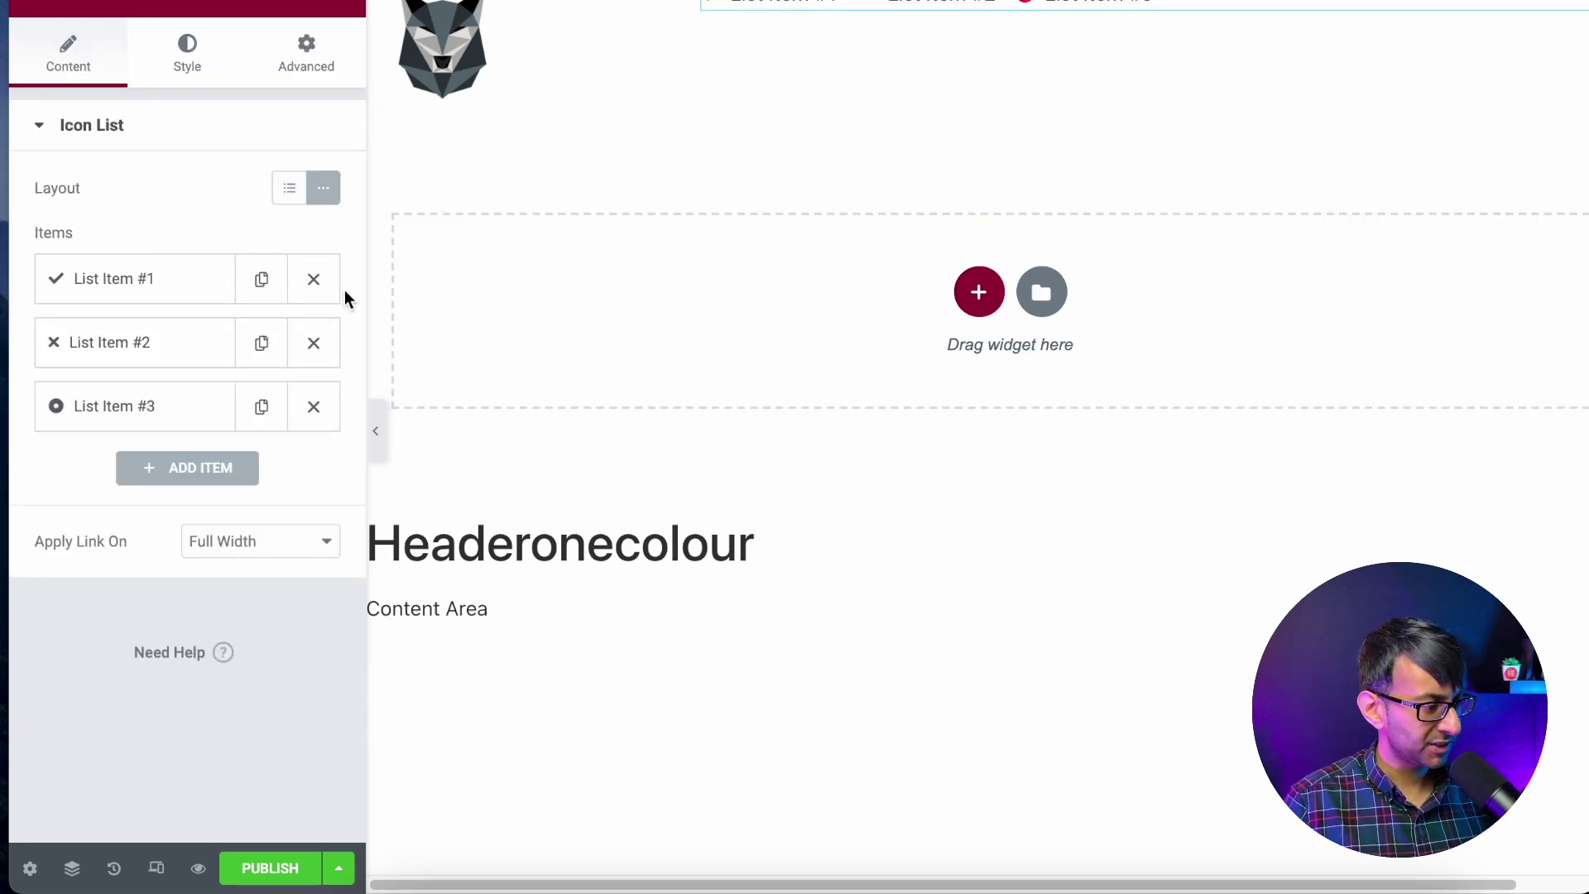
# Reduce the list to one icon-free item, then duplicate it into four 'List Item #1' entries.
pyautogui.click(314, 343)
pyautogui.click(314, 342)
pyautogui.click(177, 281)
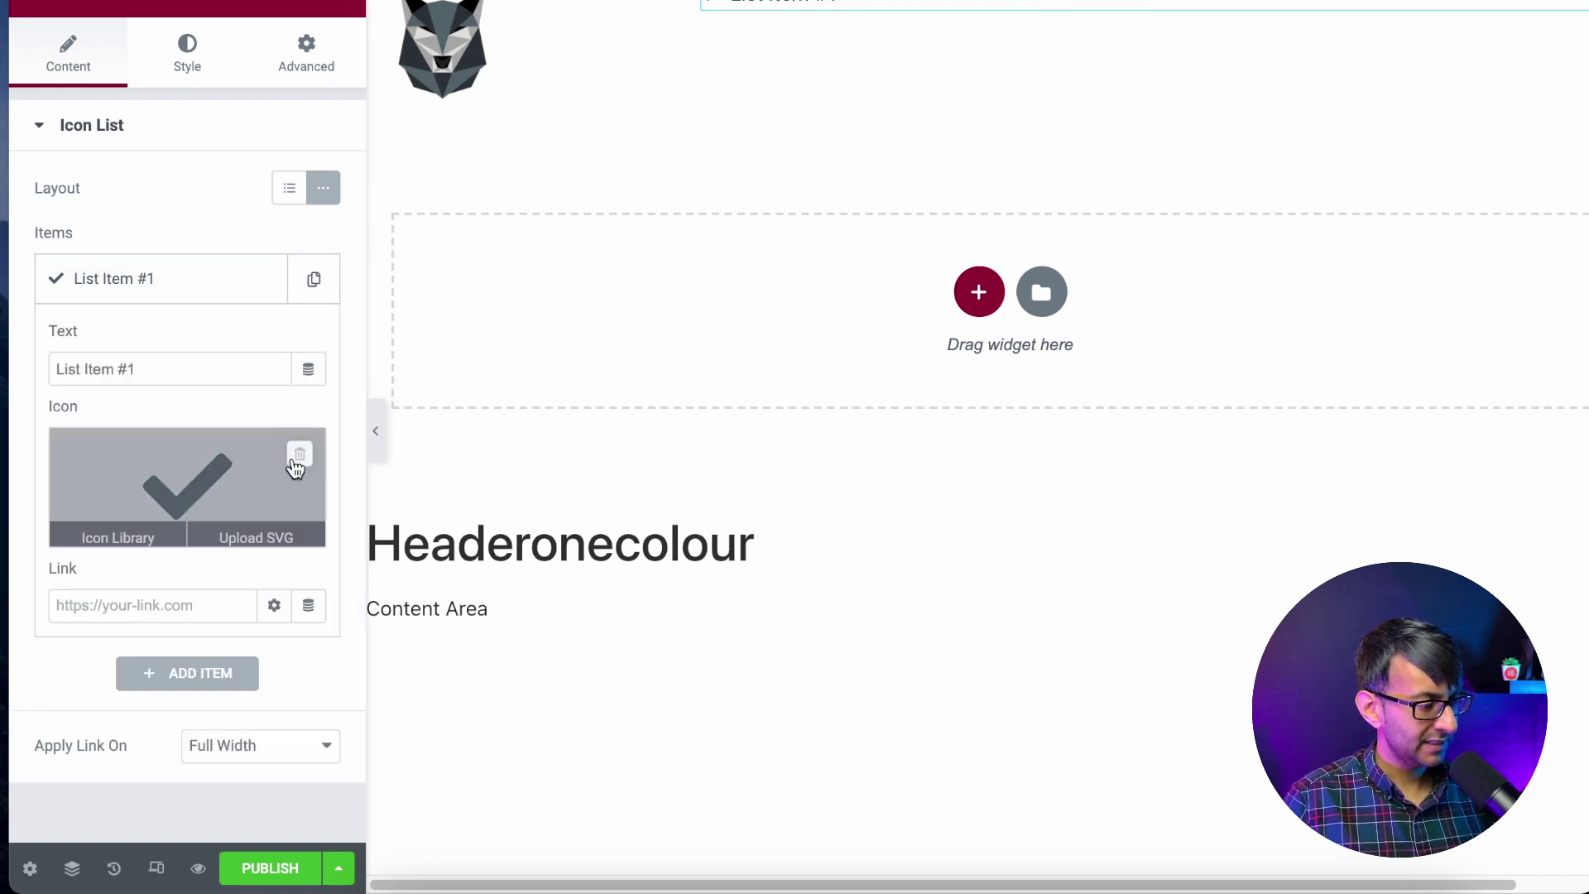
pyautogui.click(295, 461)
pyautogui.click(286, 277)
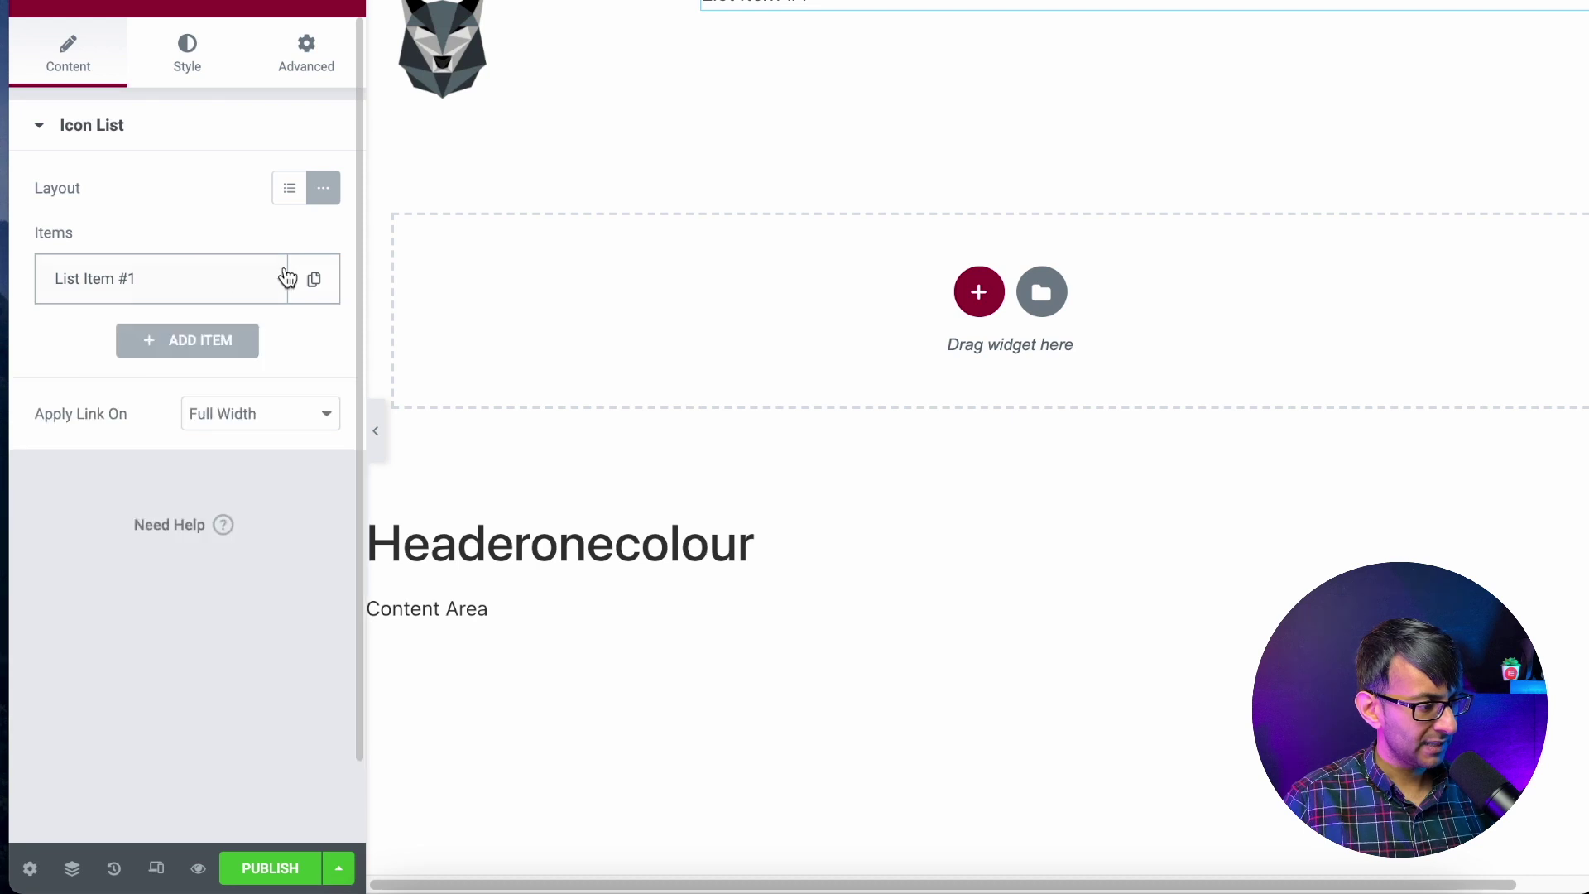
pyautogui.click(314, 279)
pyautogui.click(264, 354)
pyautogui.click(266, 355)
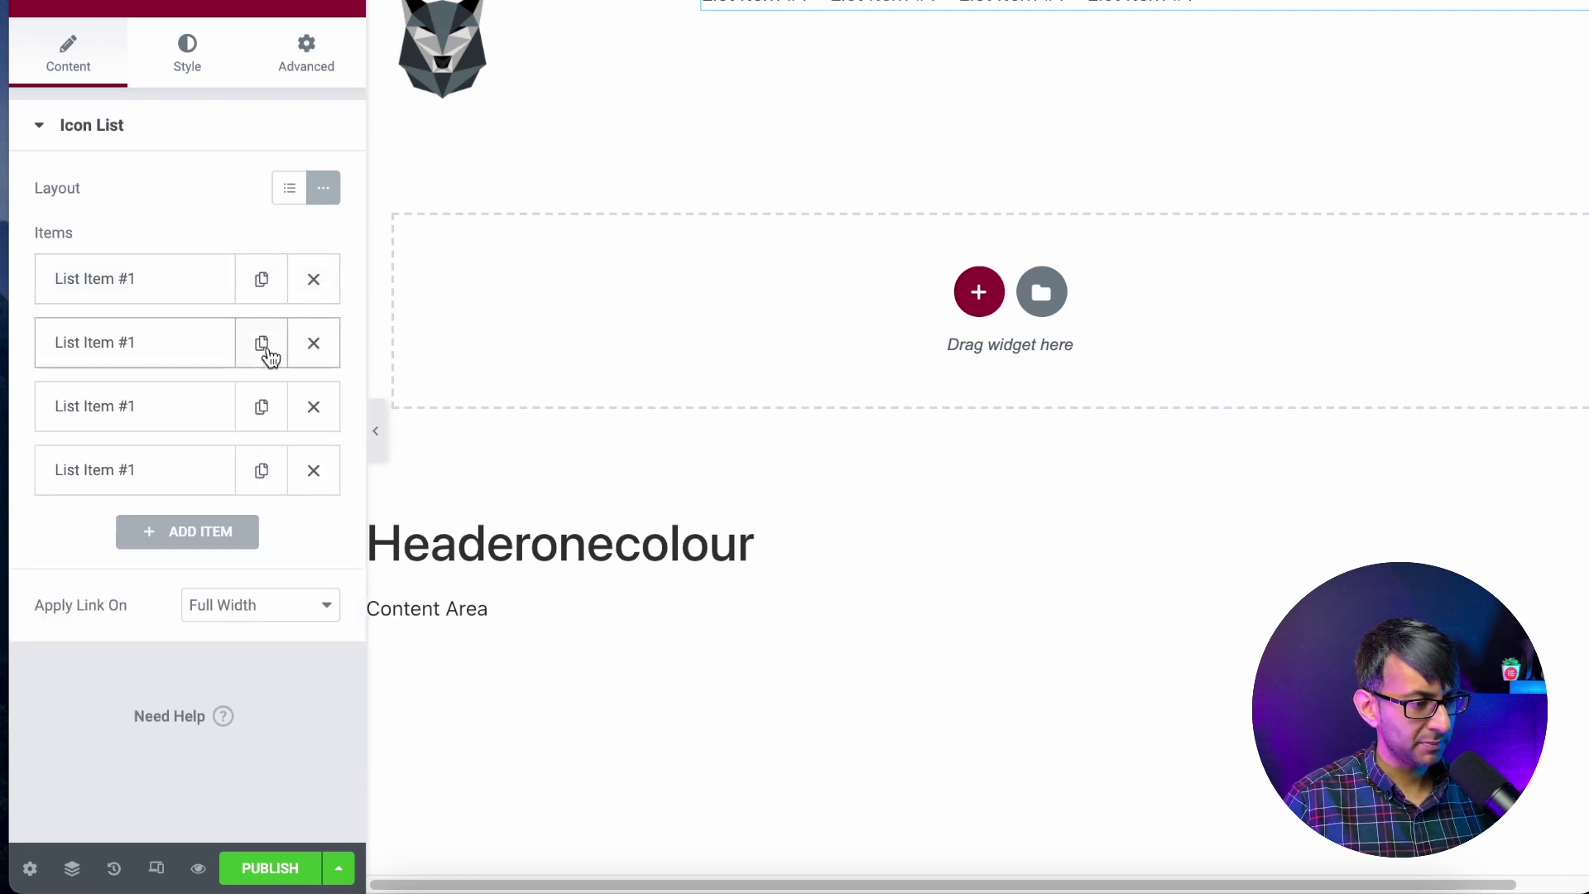
pyautogui.click(192, 72)
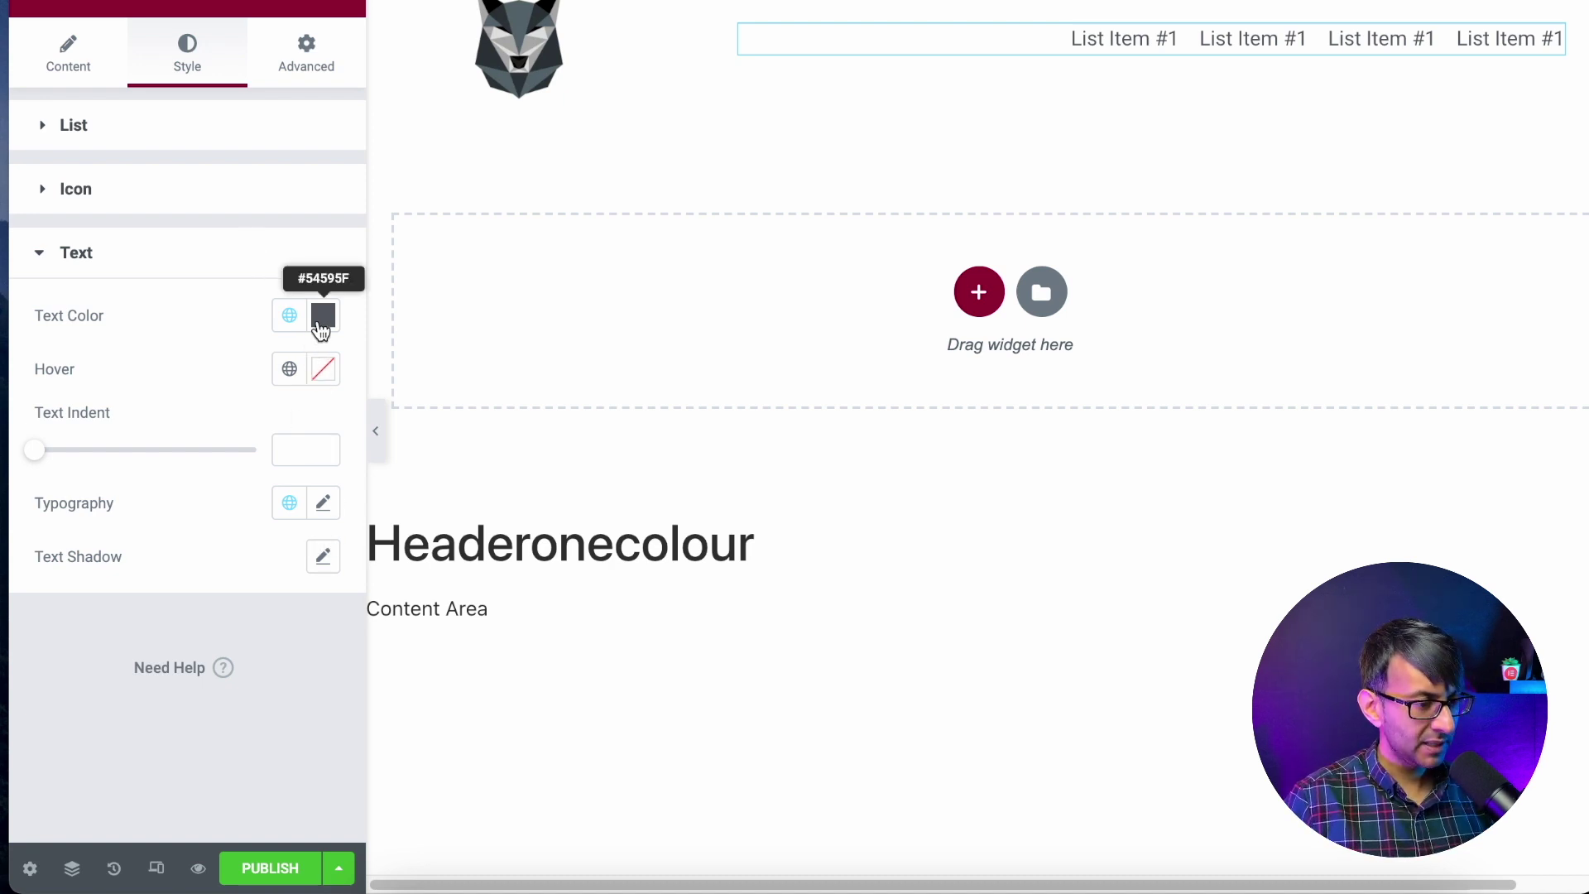
# Set the icon list typography weight to 600.
pyautogui.click(322, 503)
pyautogui.click(259, 756)
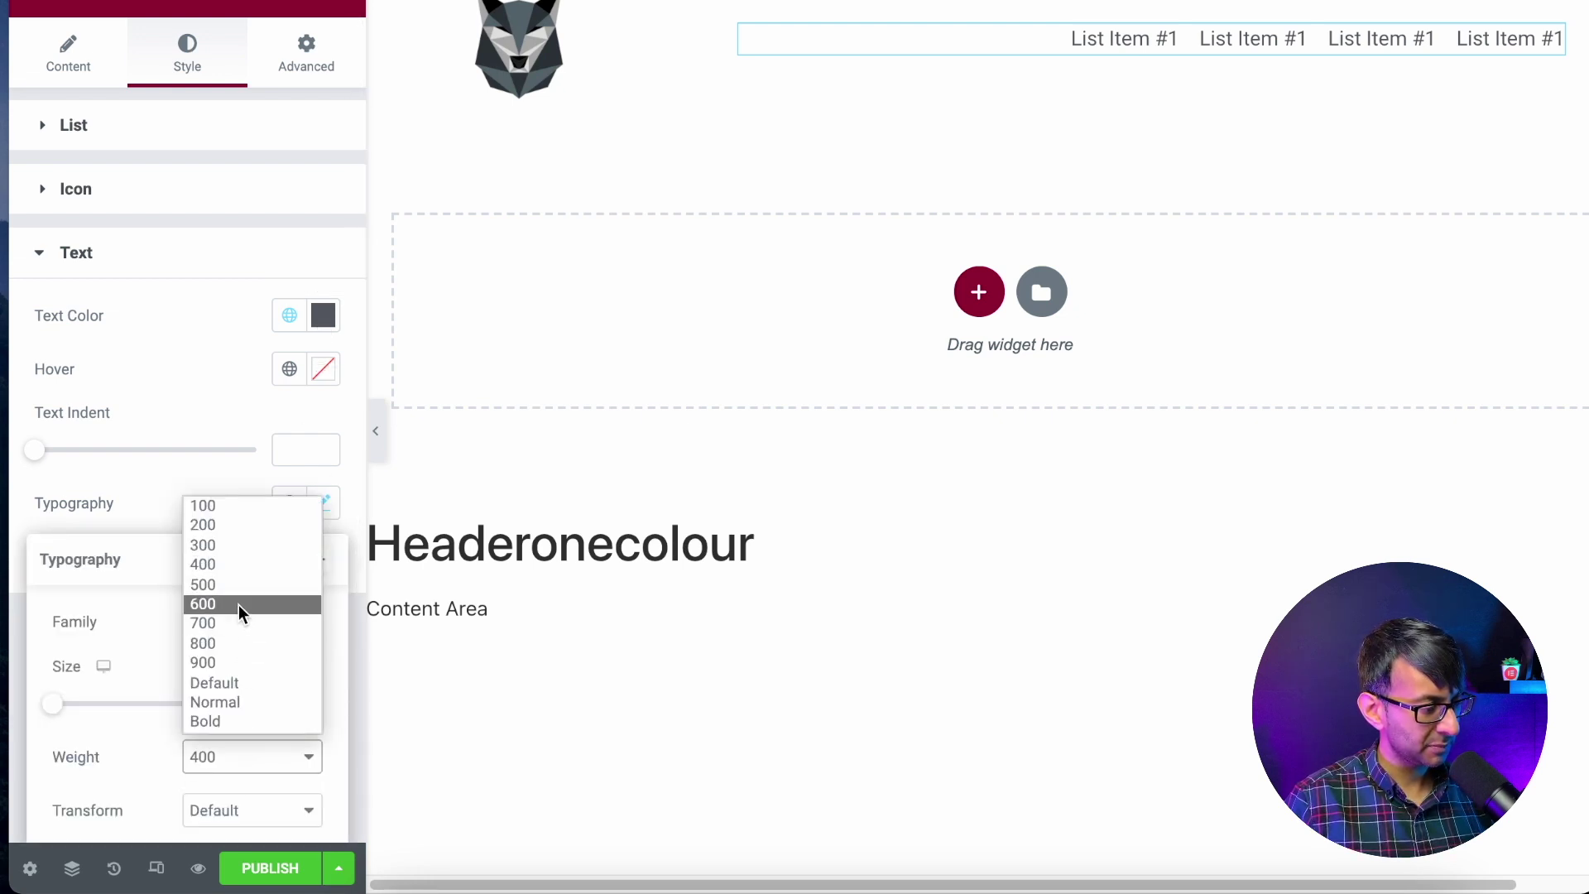
pyautogui.click(239, 603)
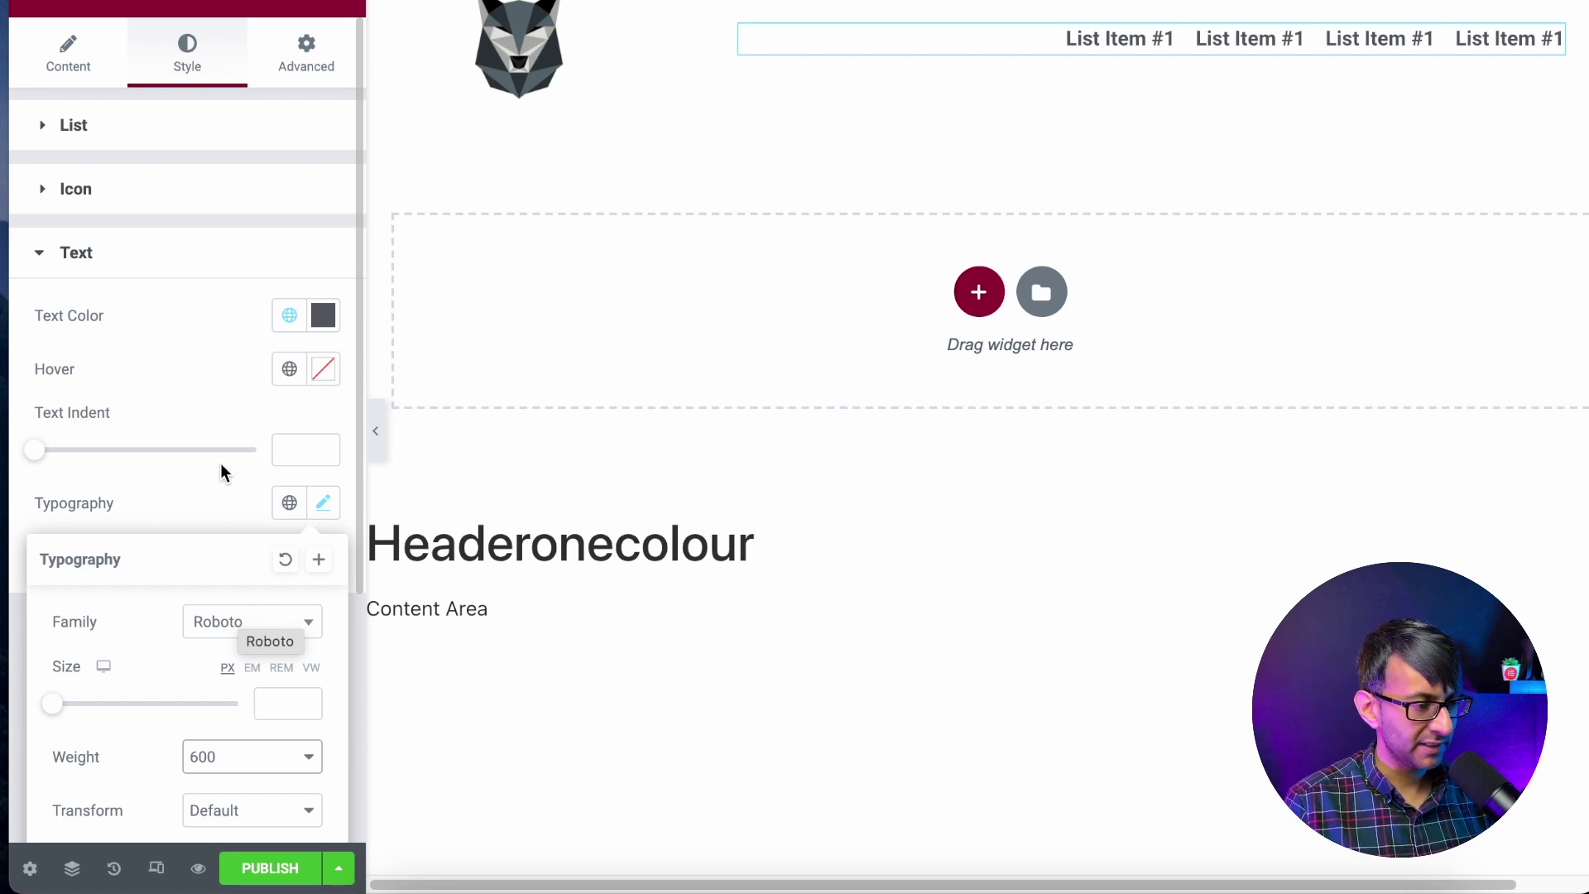
# Give the header section a box shadow with blur lowered to 3.
pyautogui.click(1010, 4)
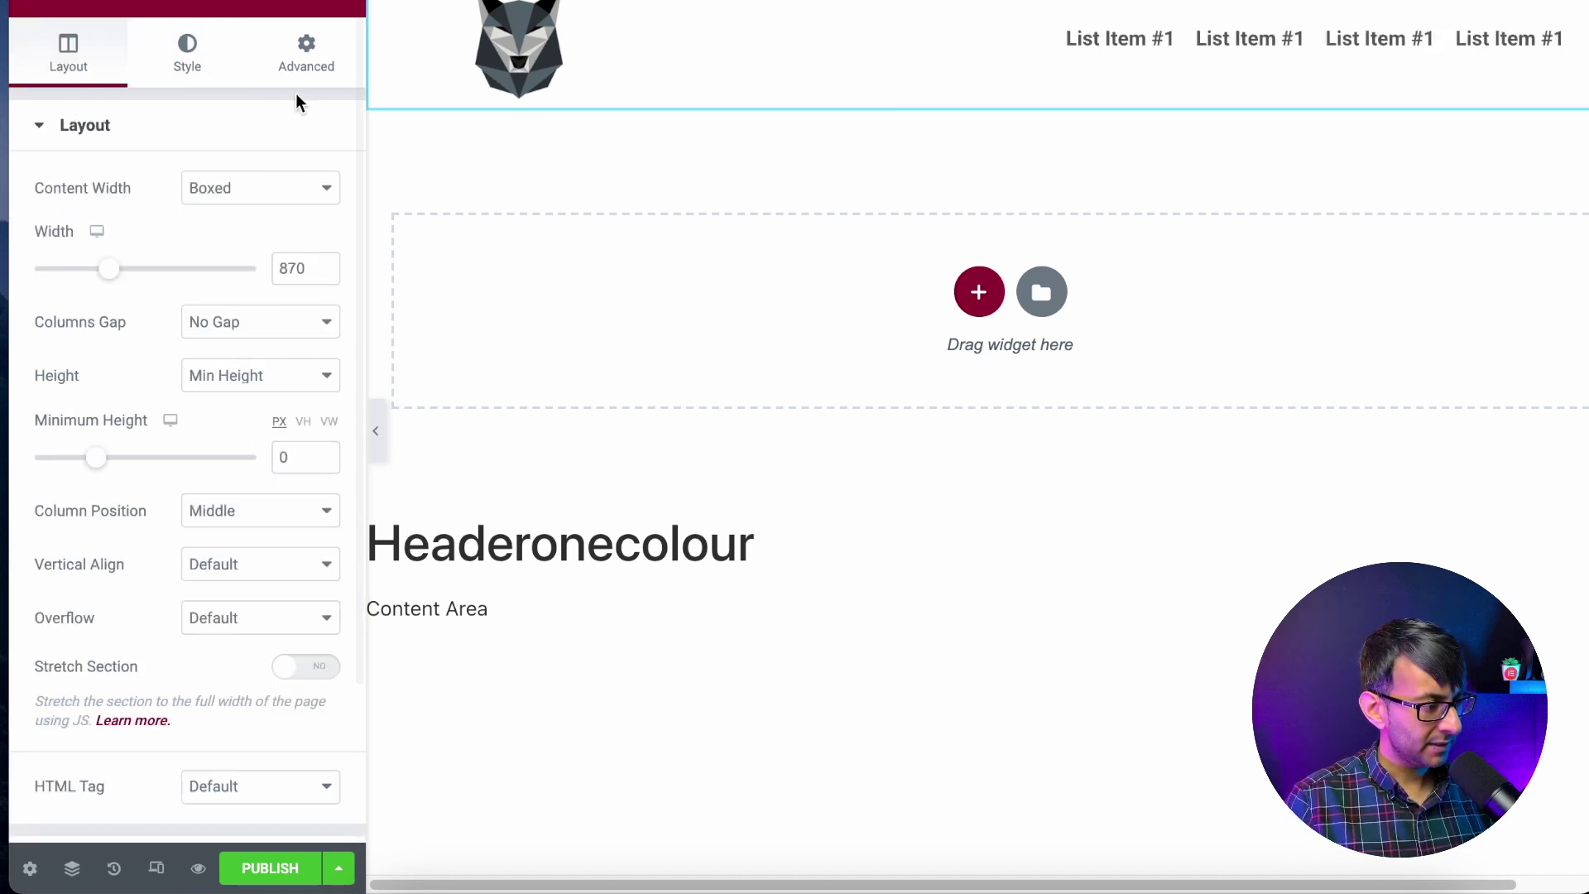
pyautogui.click(187, 51)
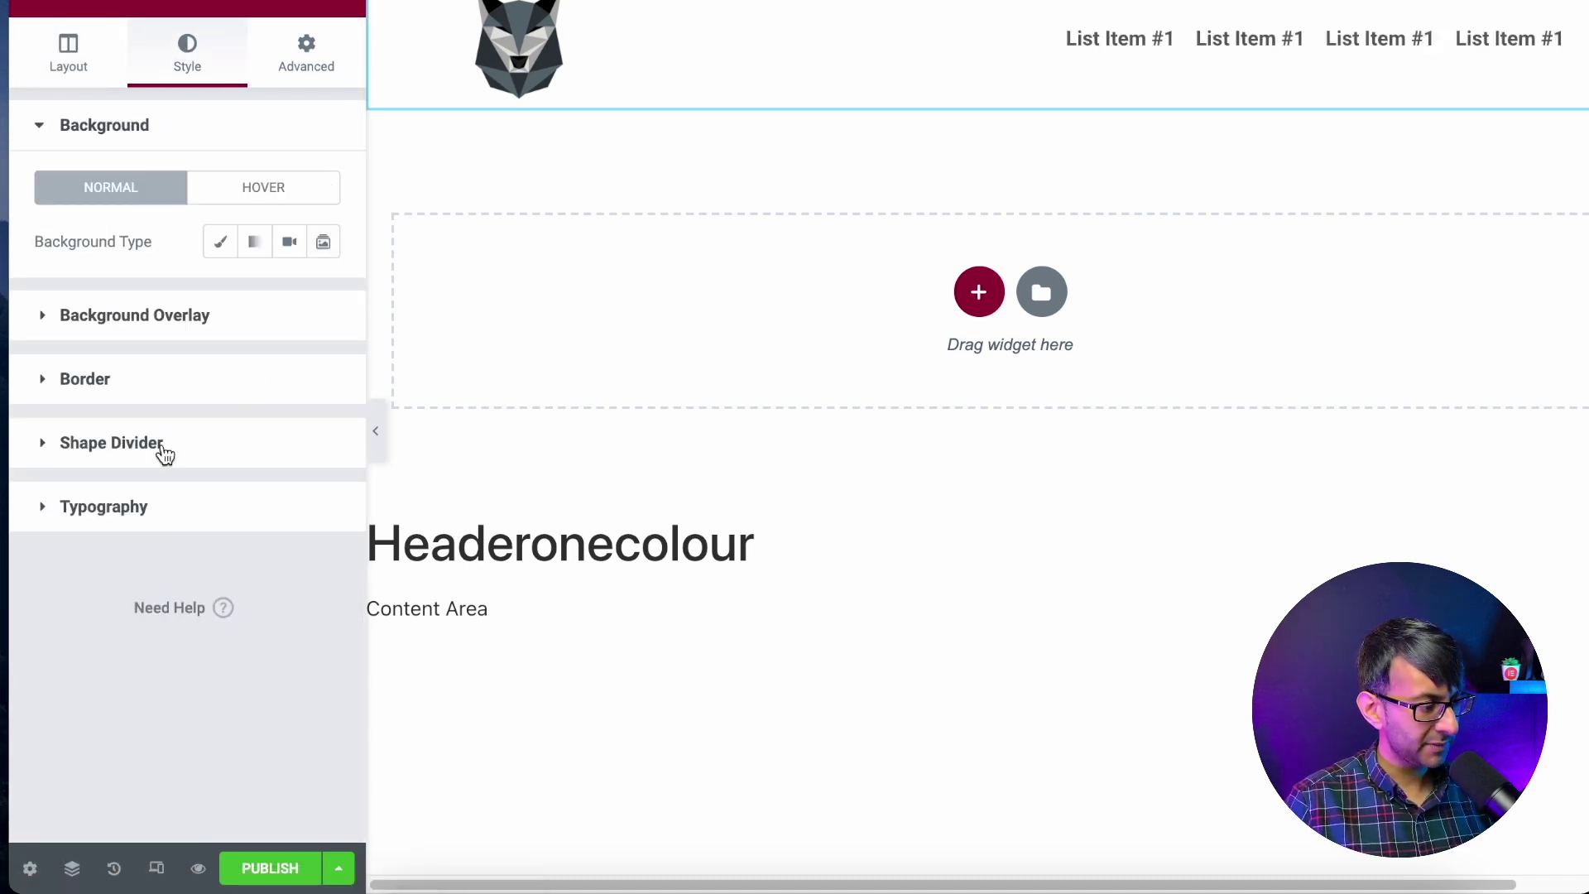
pyautogui.click(165, 451)
pyautogui.click(191, 266)
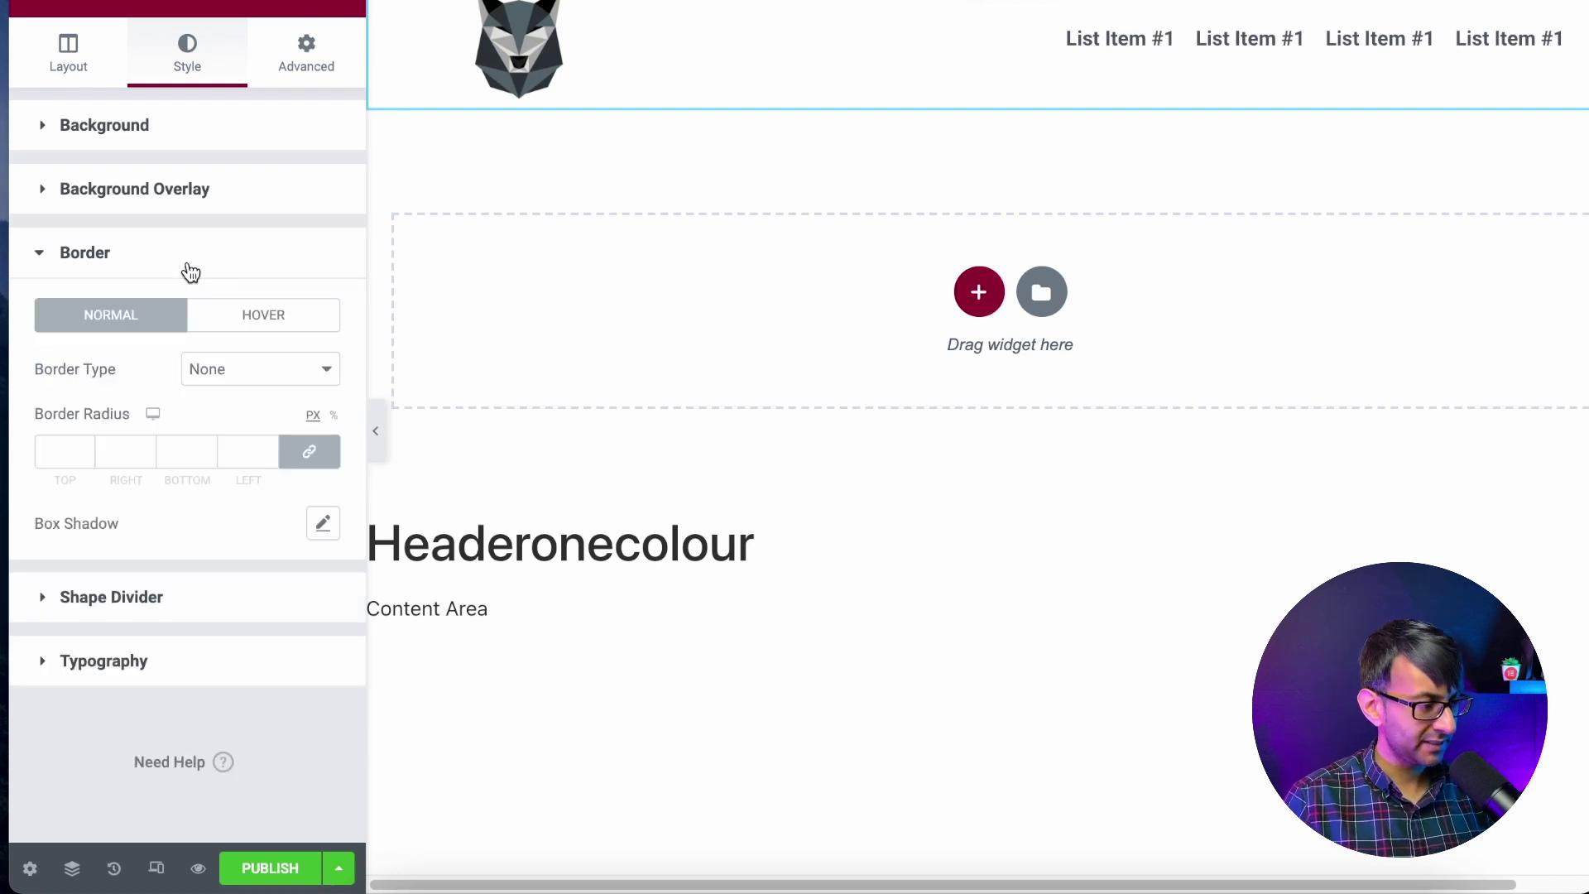
pyautogui.click(323, 523)
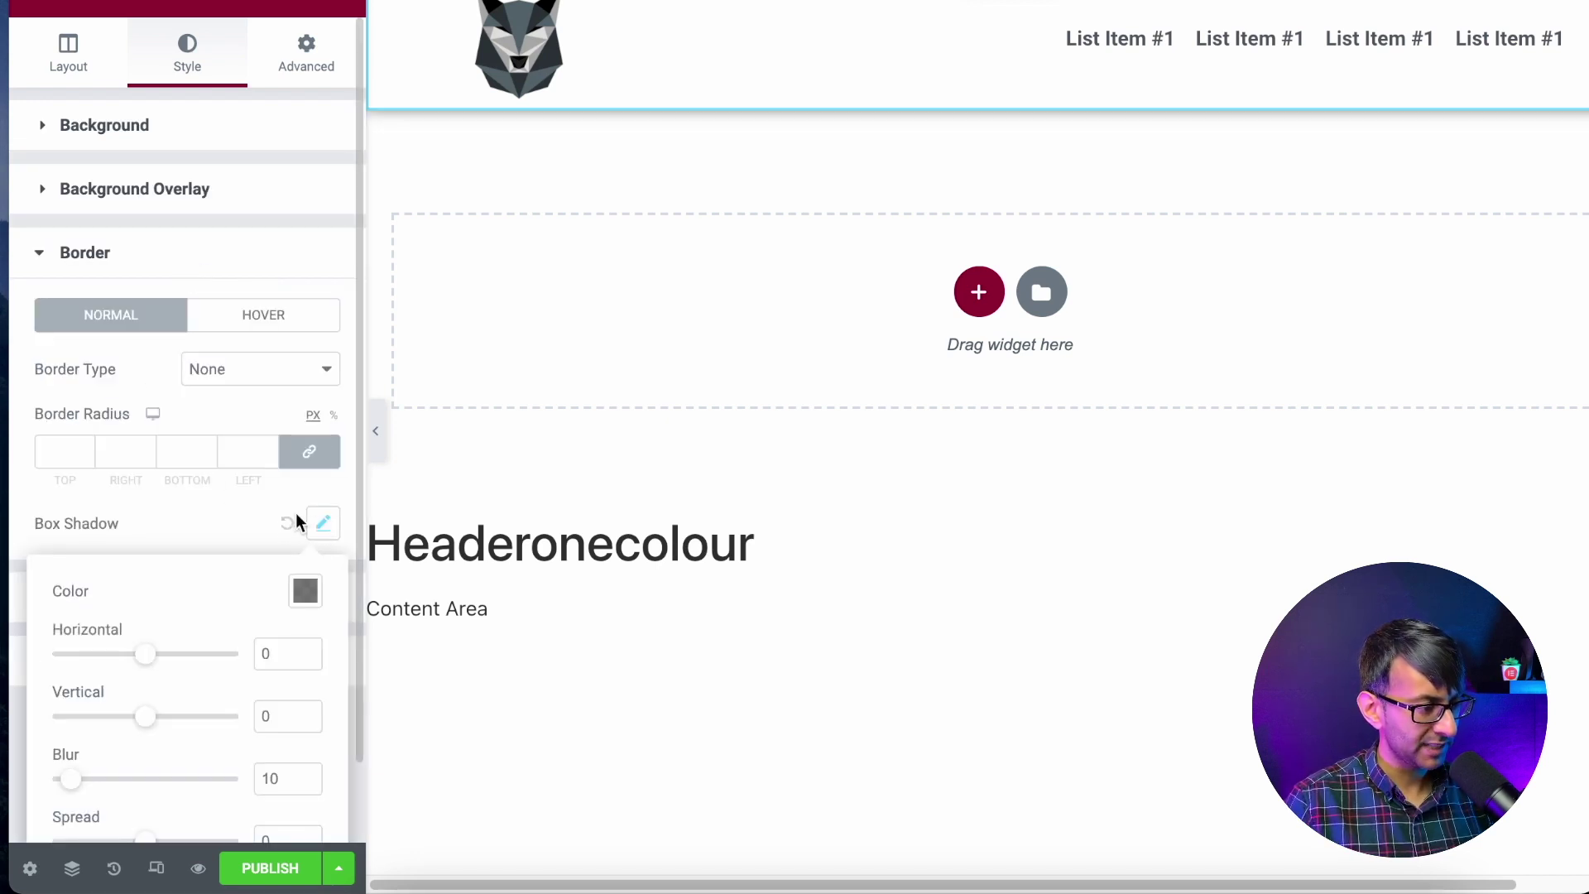
pyautogui.click(304, 783)
pyautogui.click(305, 783)
pyautogui.click(305, 783)
pyautogui.click(305, 783)
pyautogui.click(305, 783)
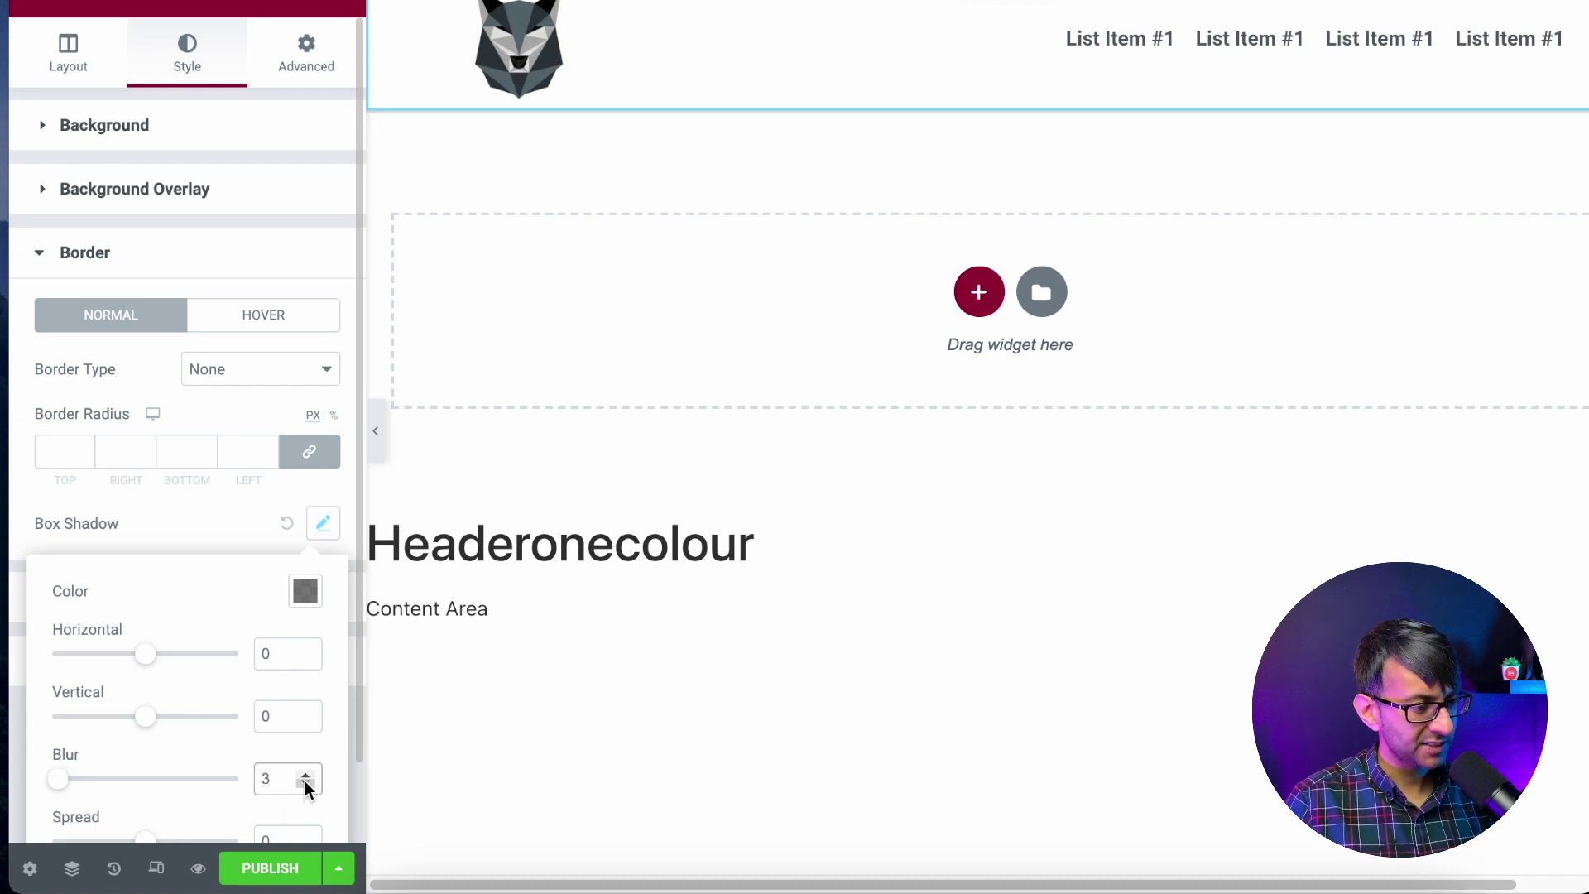
# Make the header section sticky at Top and publish the template.
pyautogui.click(285, 65)
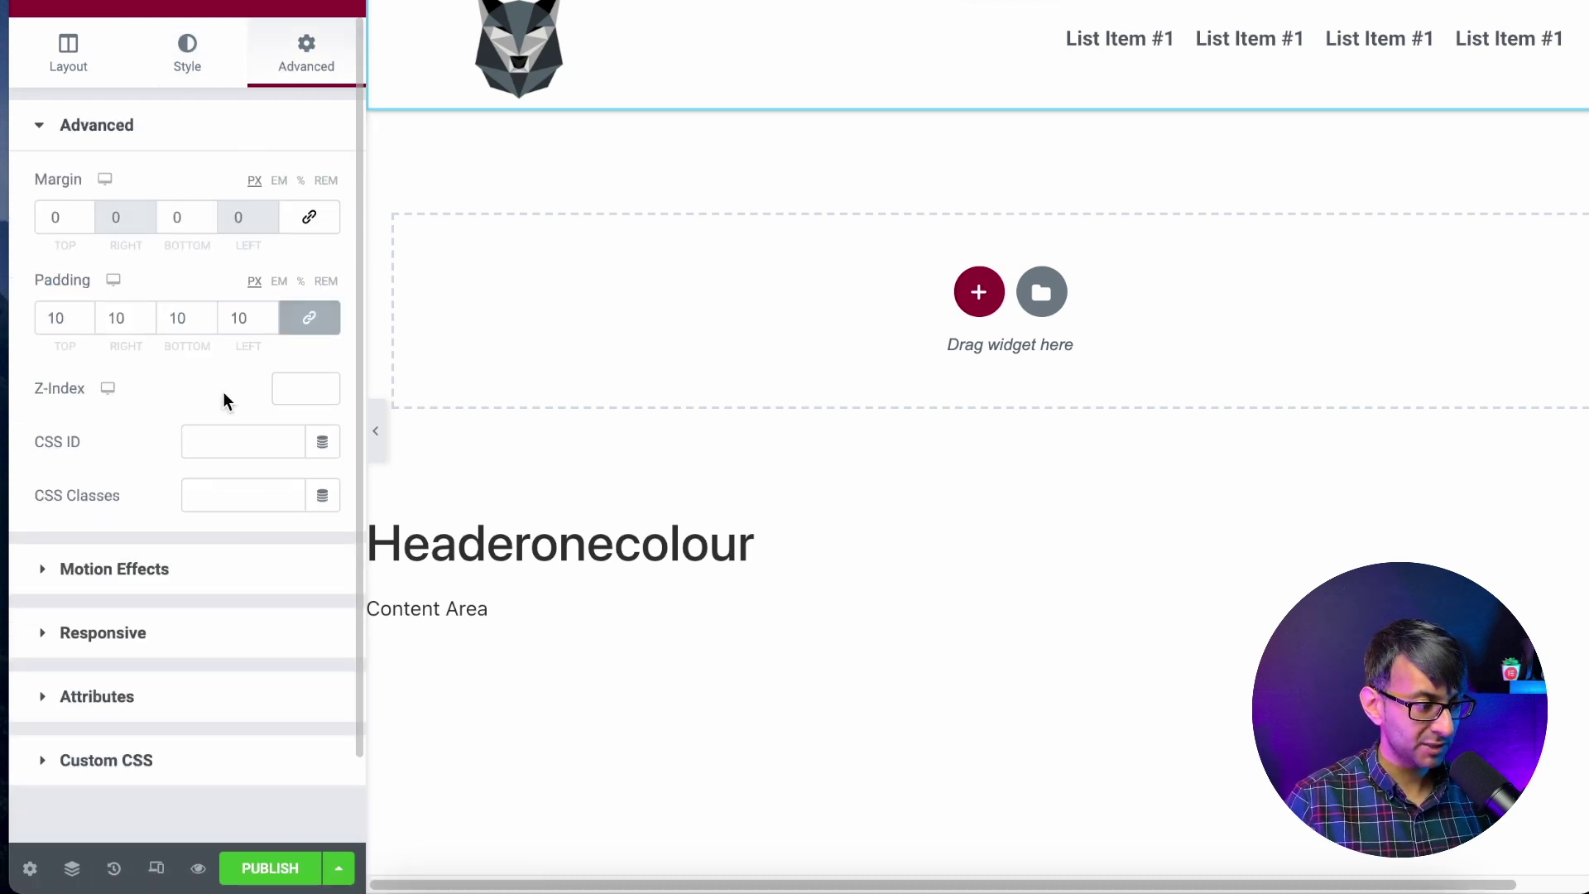
pyautogui.click(207, 570)
pyautogui.click(254, 316)
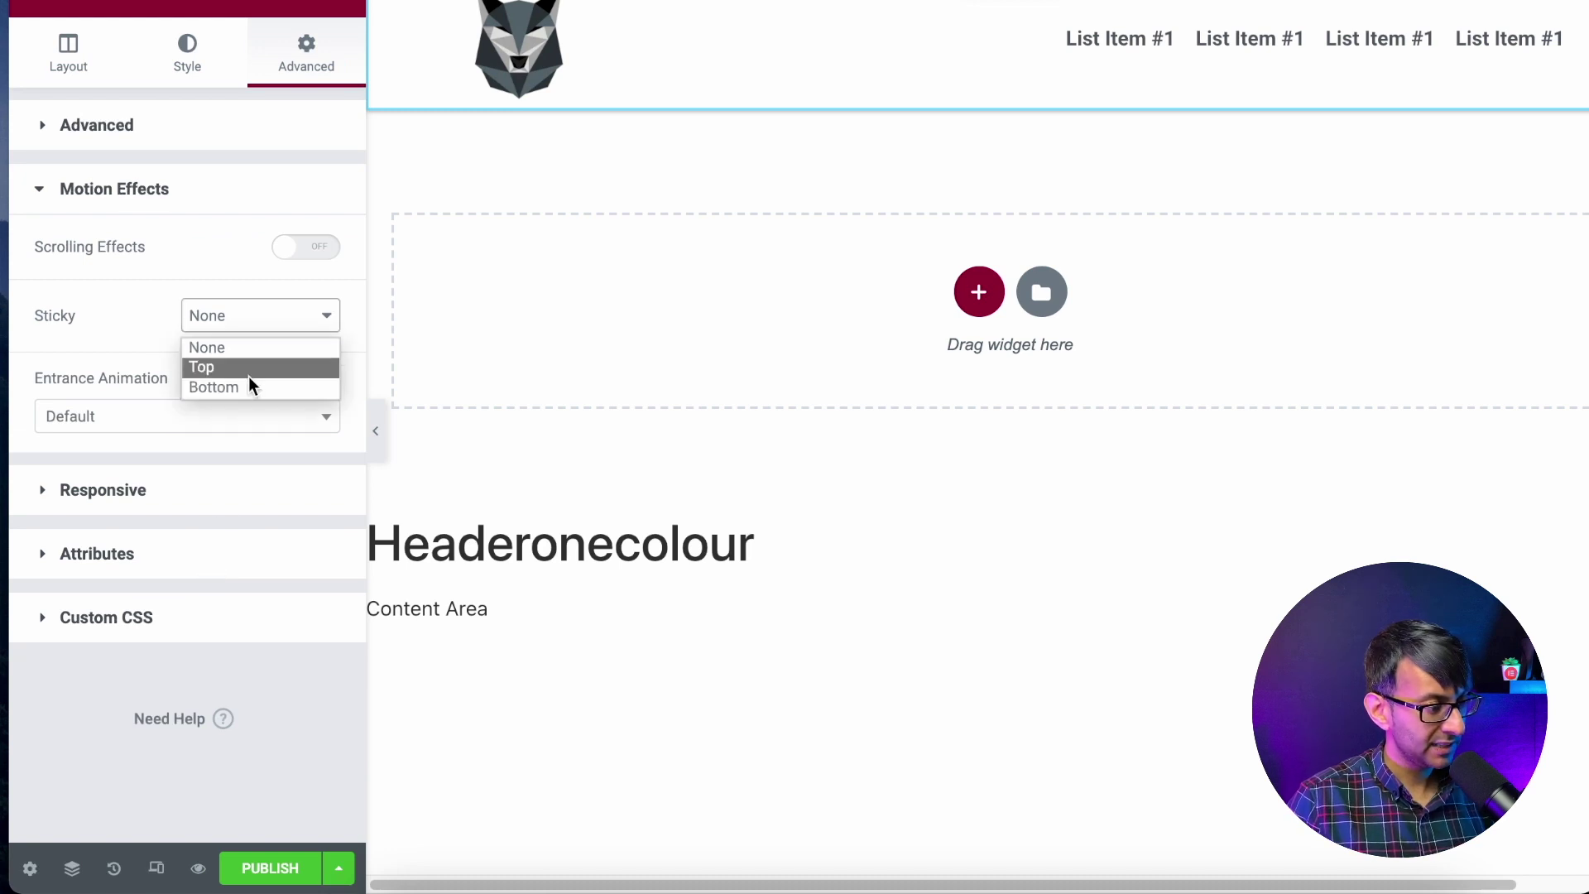
pyautogui.click(246, 369)
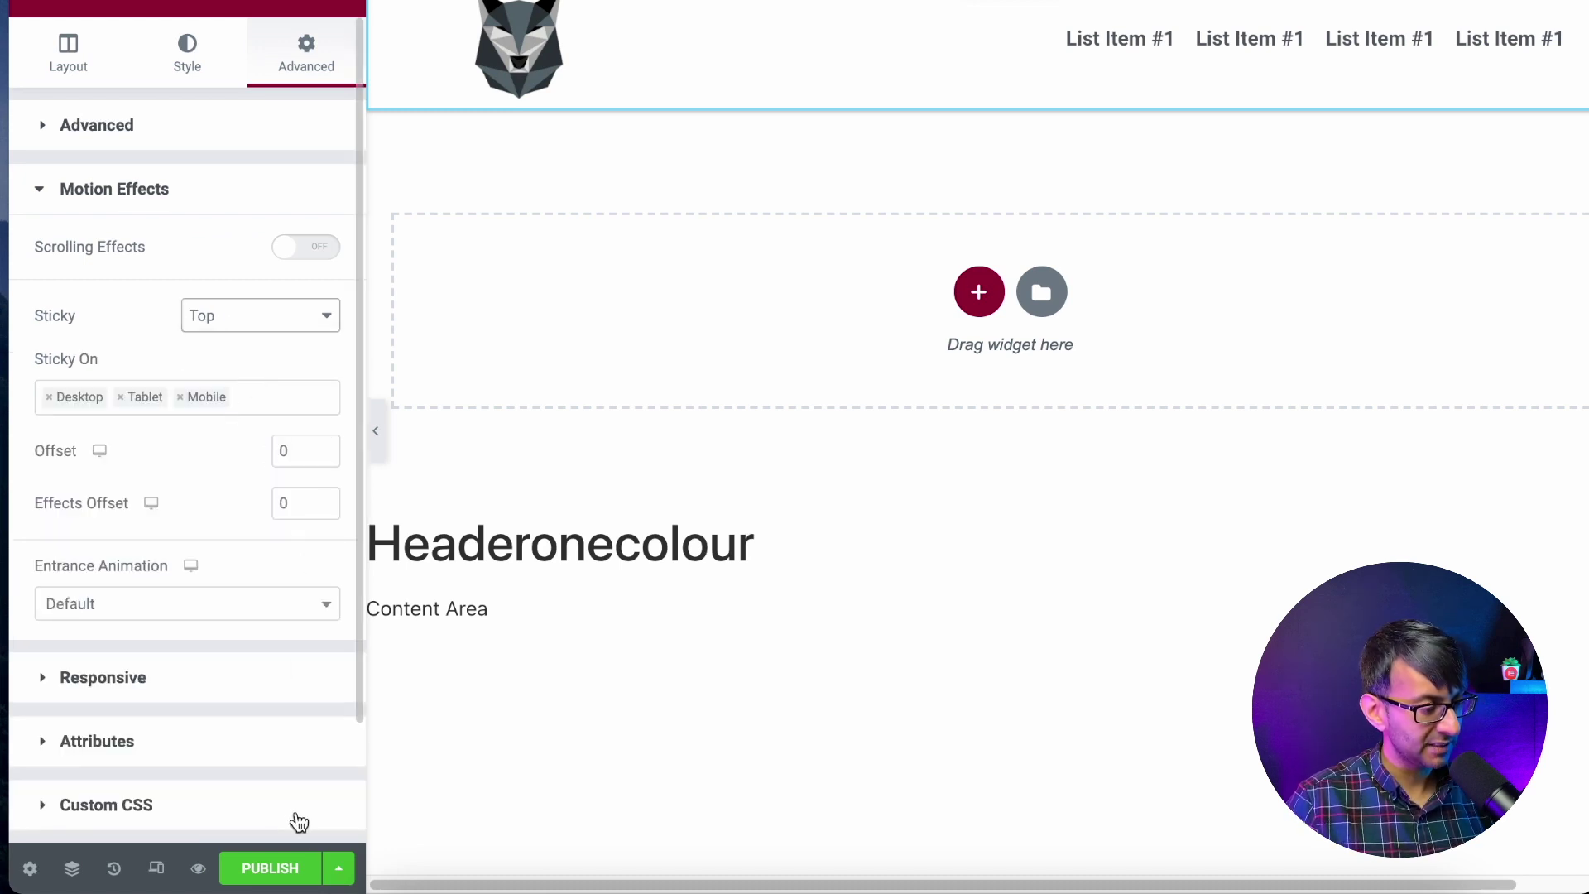
pyautogui.click(273, 867)
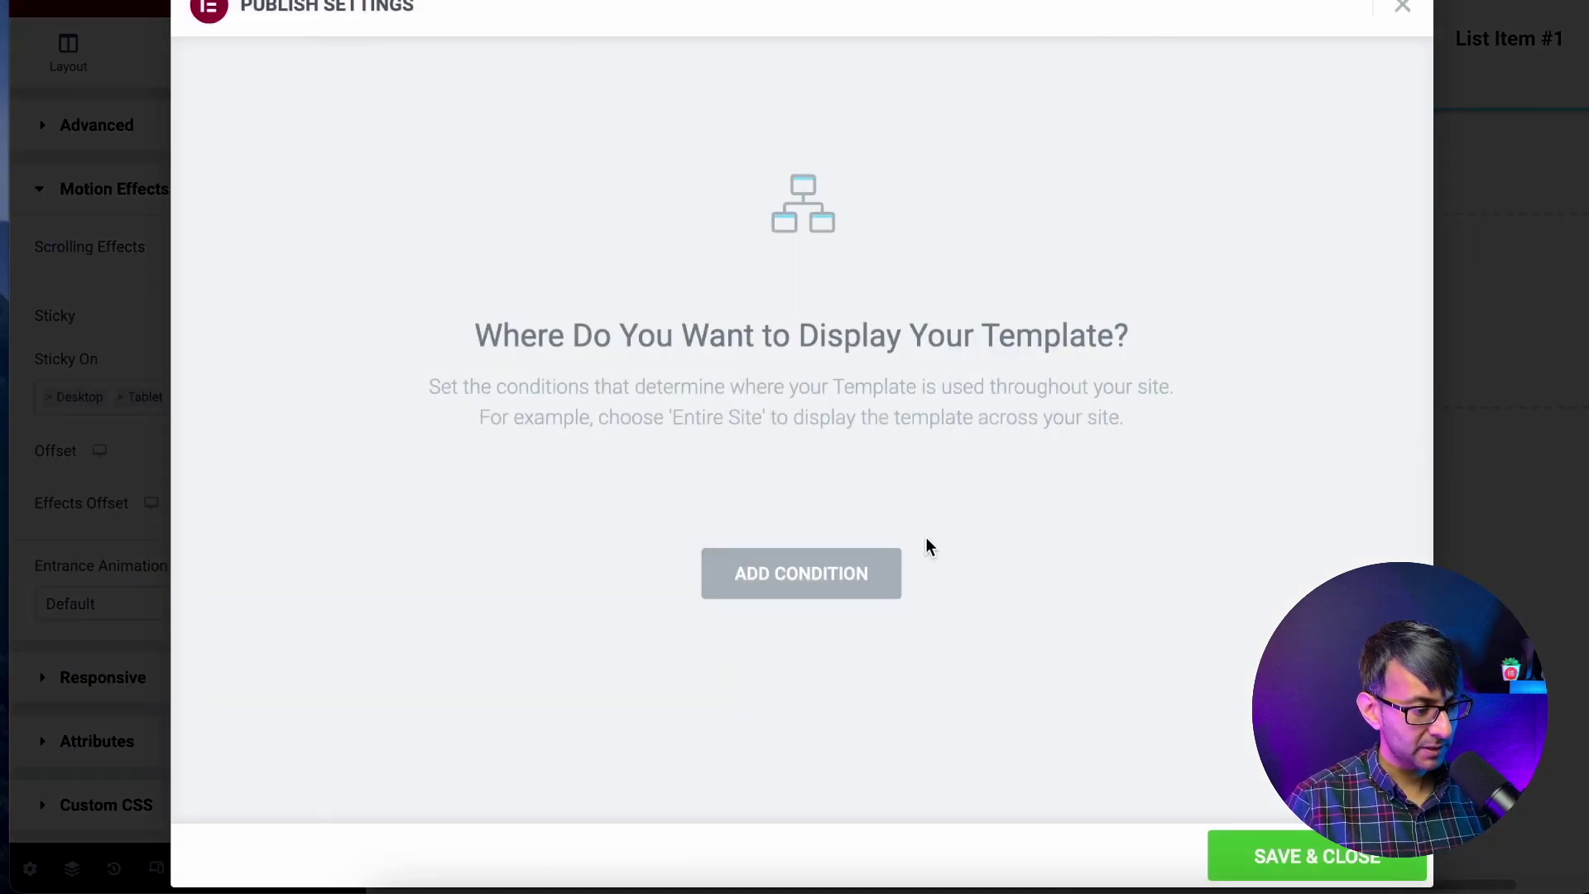
# Add an Include > Singular > Pages condition for the page 'scroll' and save it.
pyautogui.click(853, 576)
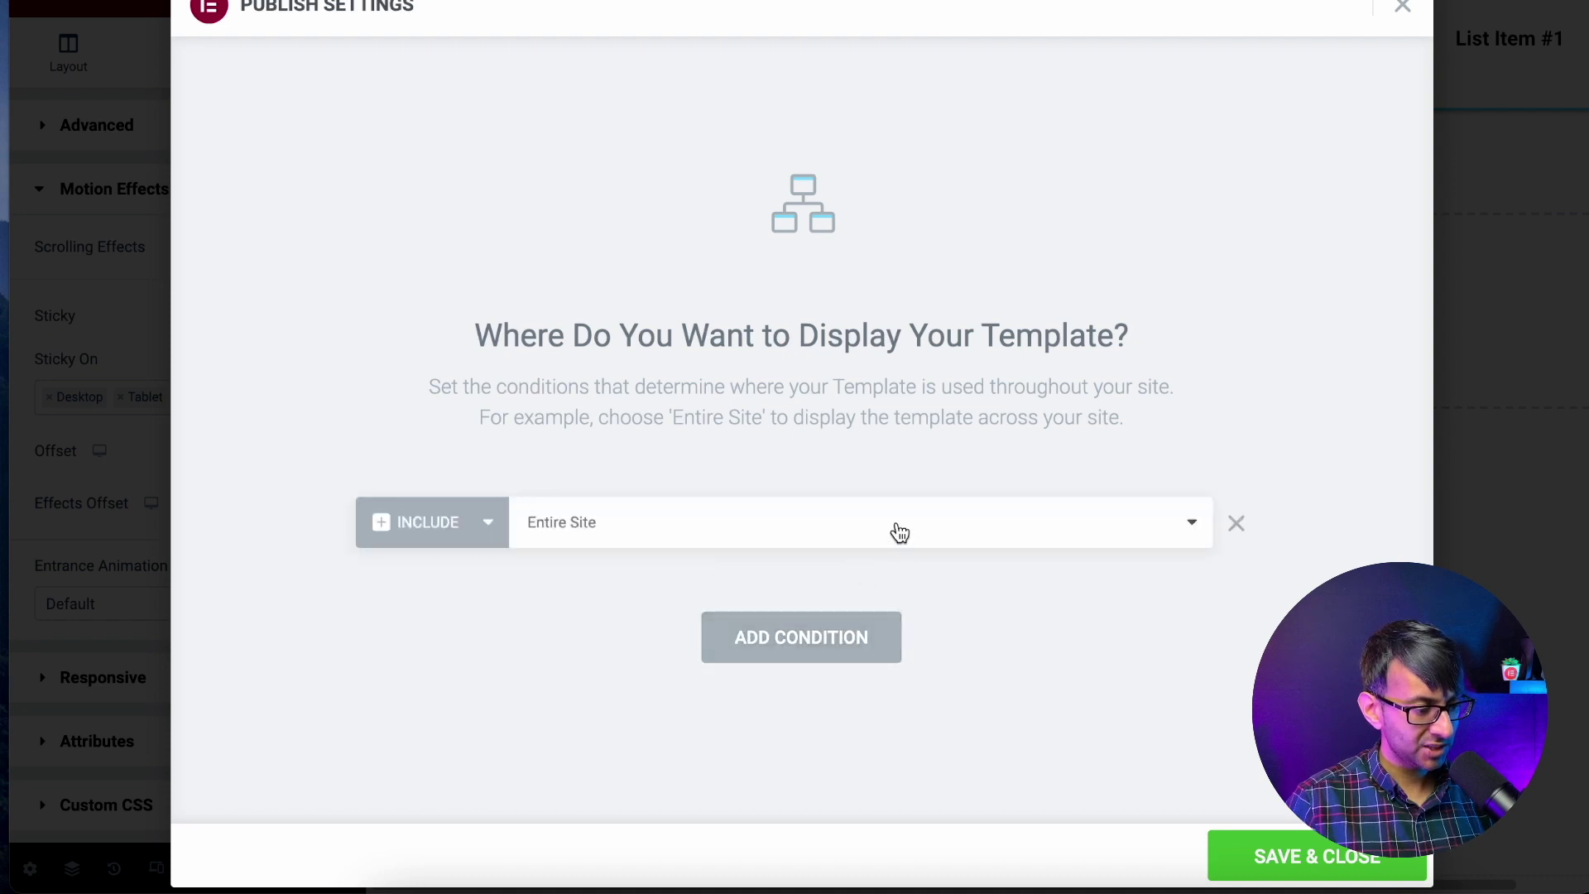
pyautogui.click(900, 532)
pyautogui.click(649, 624)
pyautogui.click(989, 536)
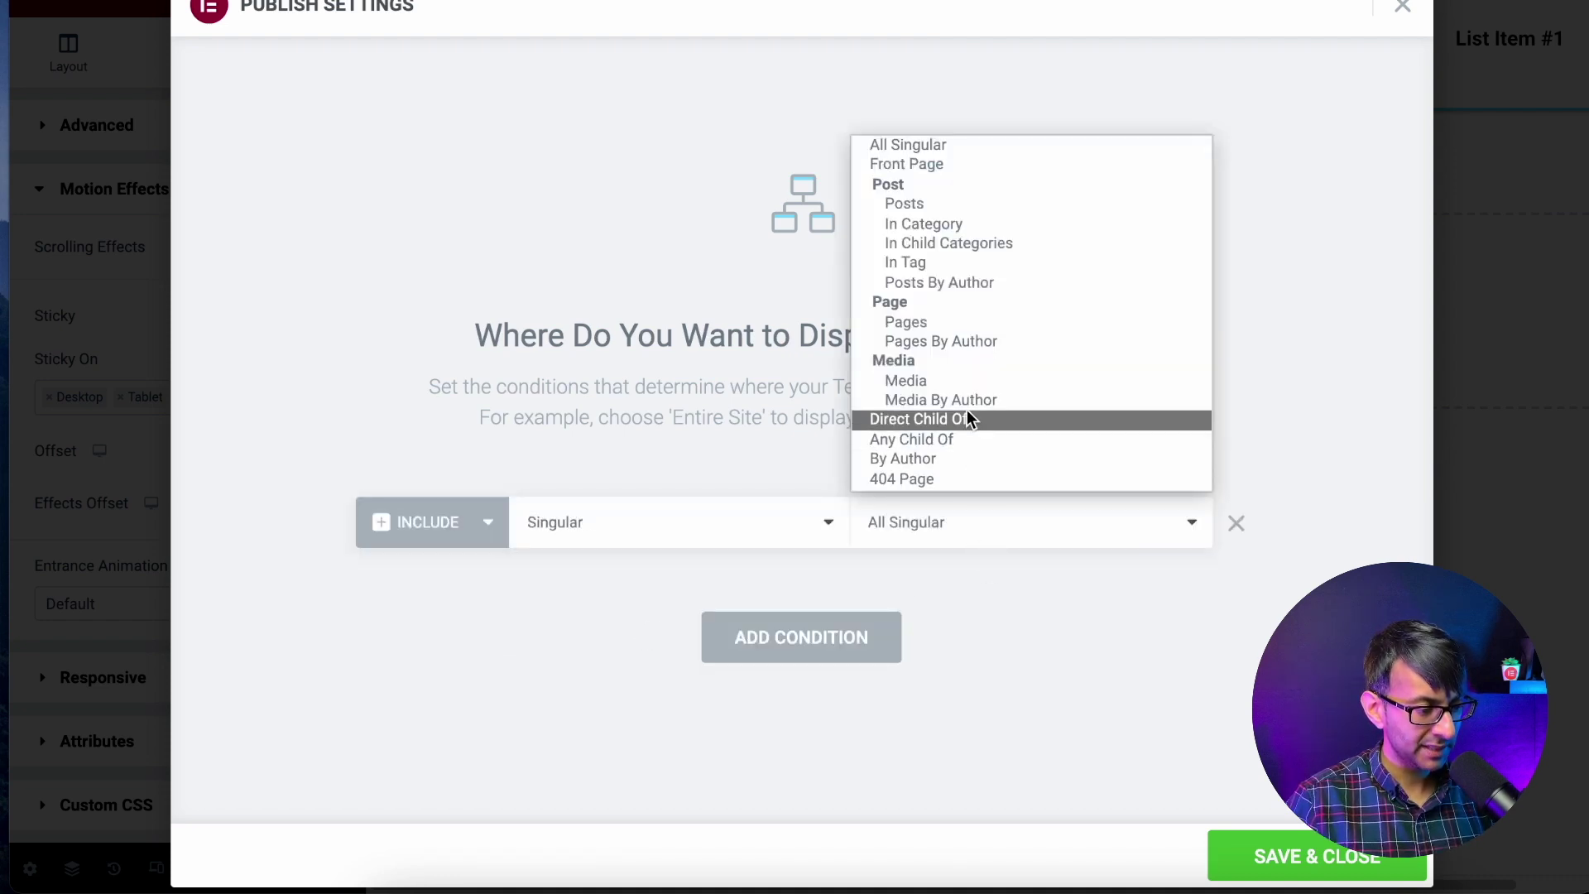
pyautogui.click(989, 323)
pyautogui.click(1089, 524)
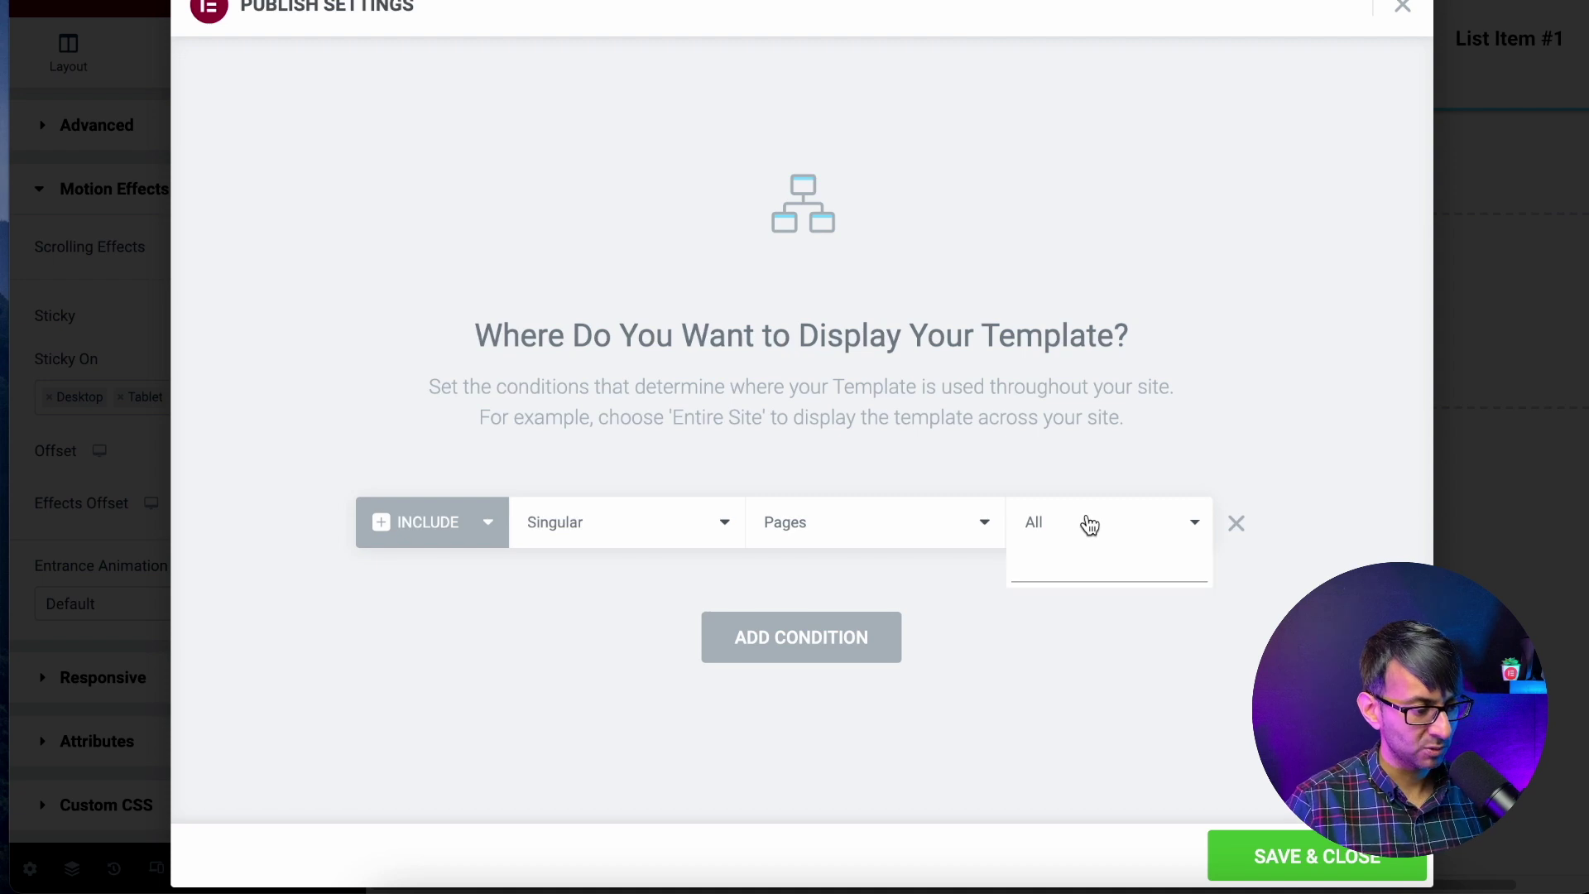
pyautogui.write('scro')
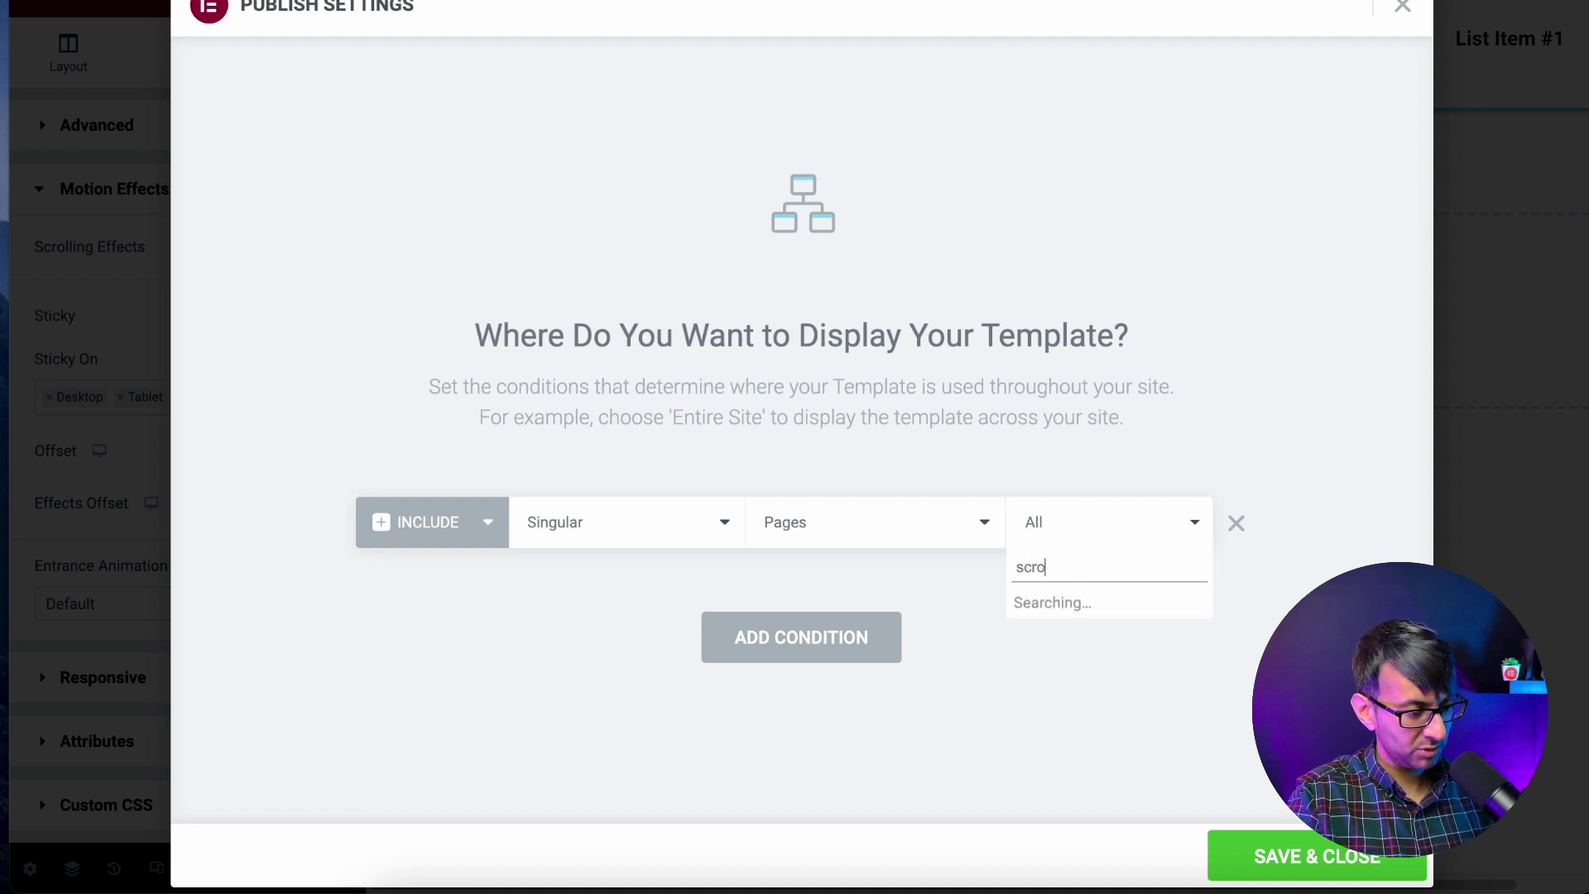
pyautogui.write('l')
pyautogui.click(1069, 600)
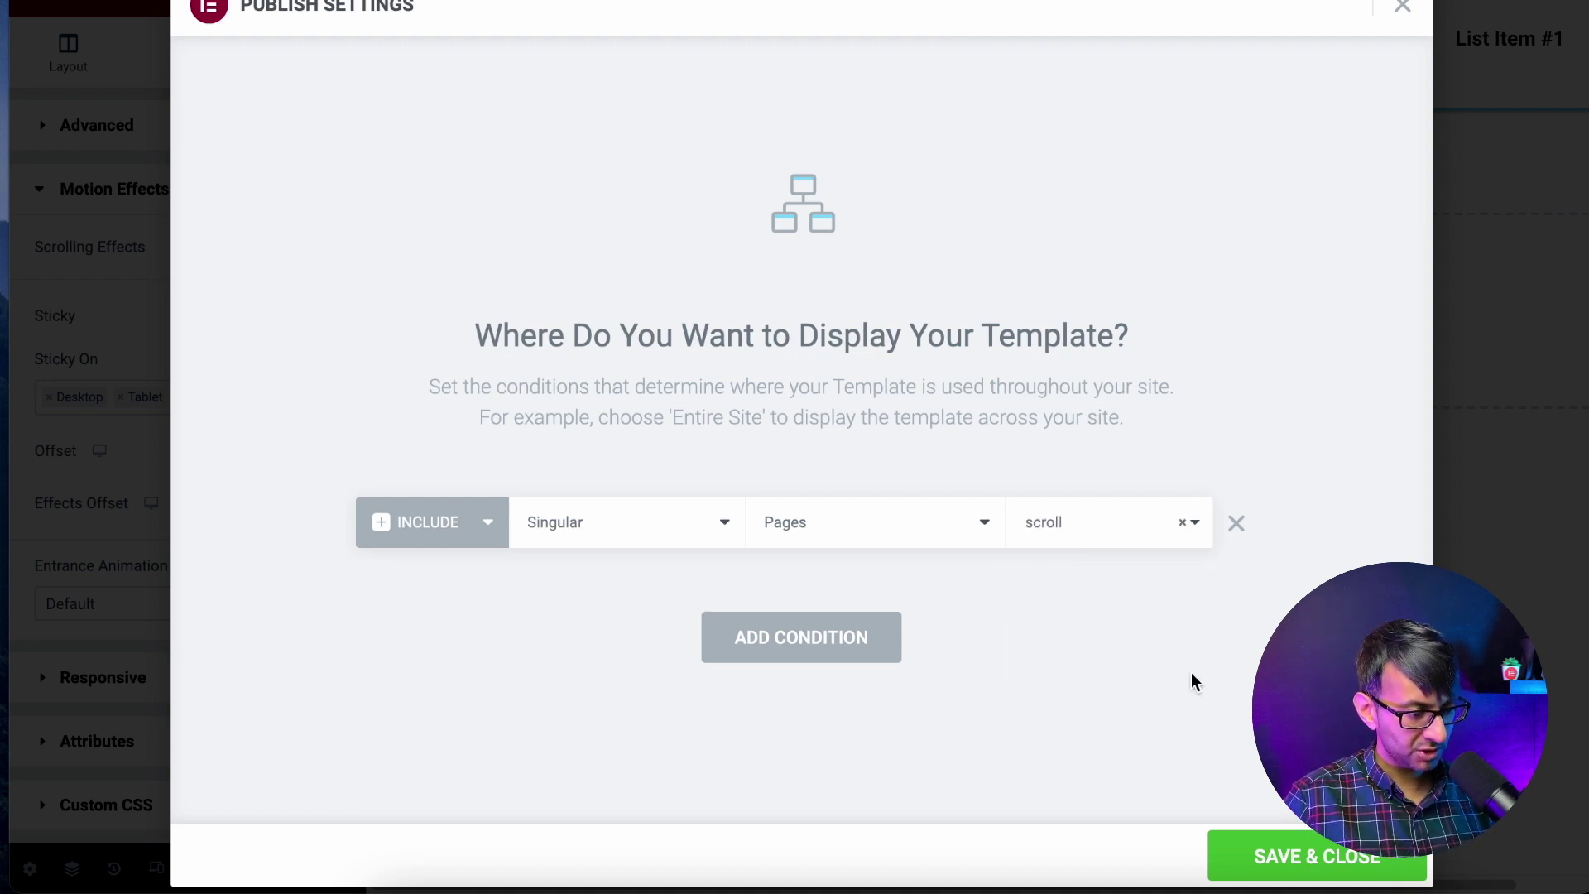
pyautogui.click(1286, 860)
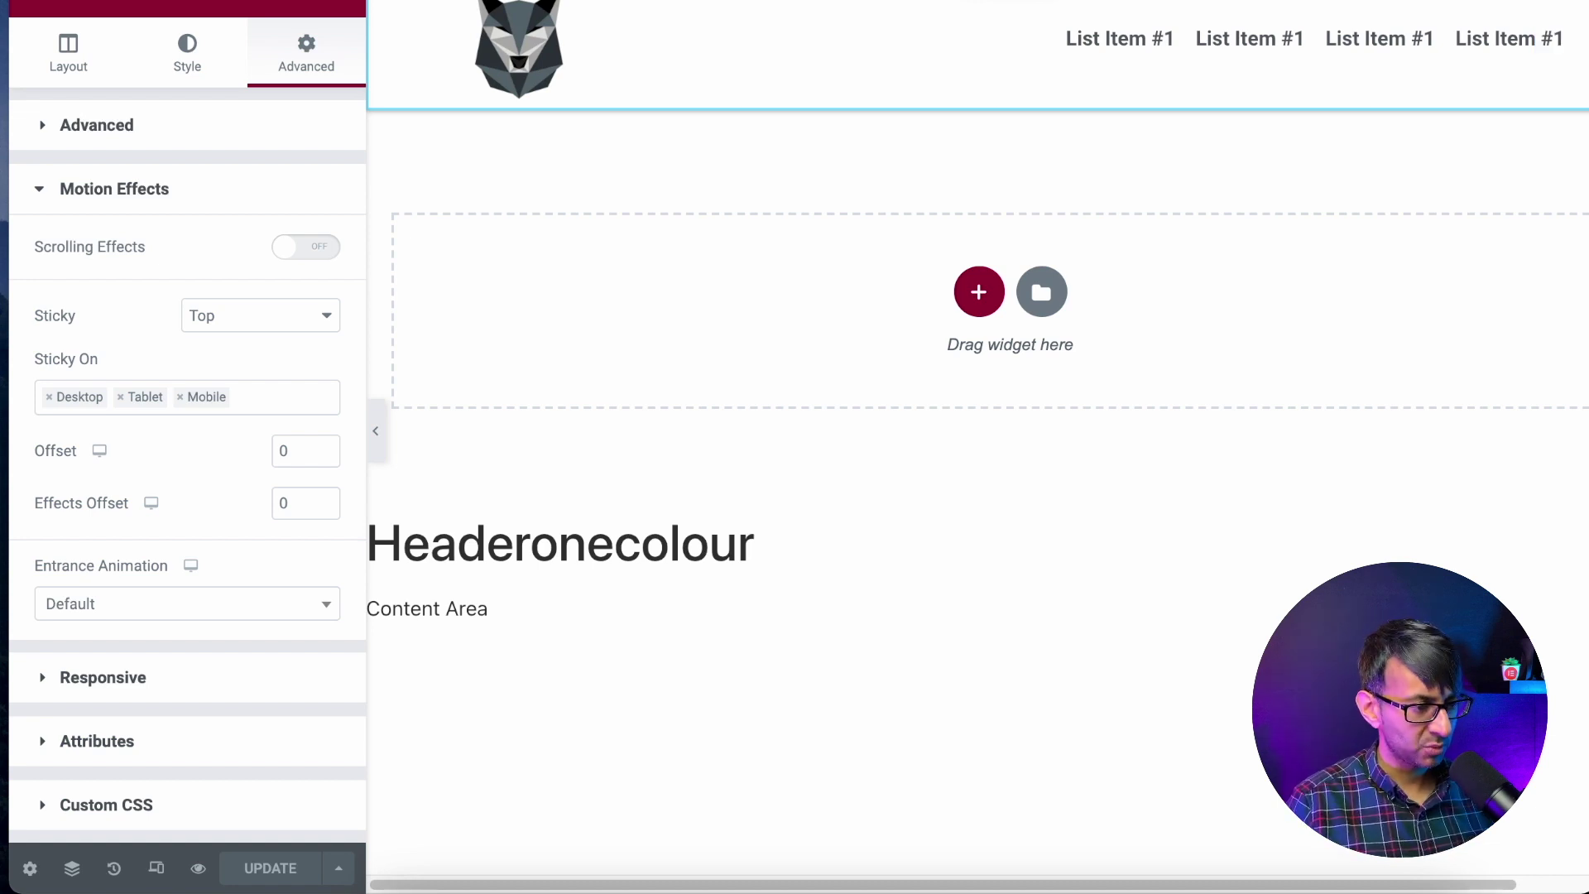
# Duplicate the wolf logo image from its right-click menu.
pyautogui.click(721, 11)
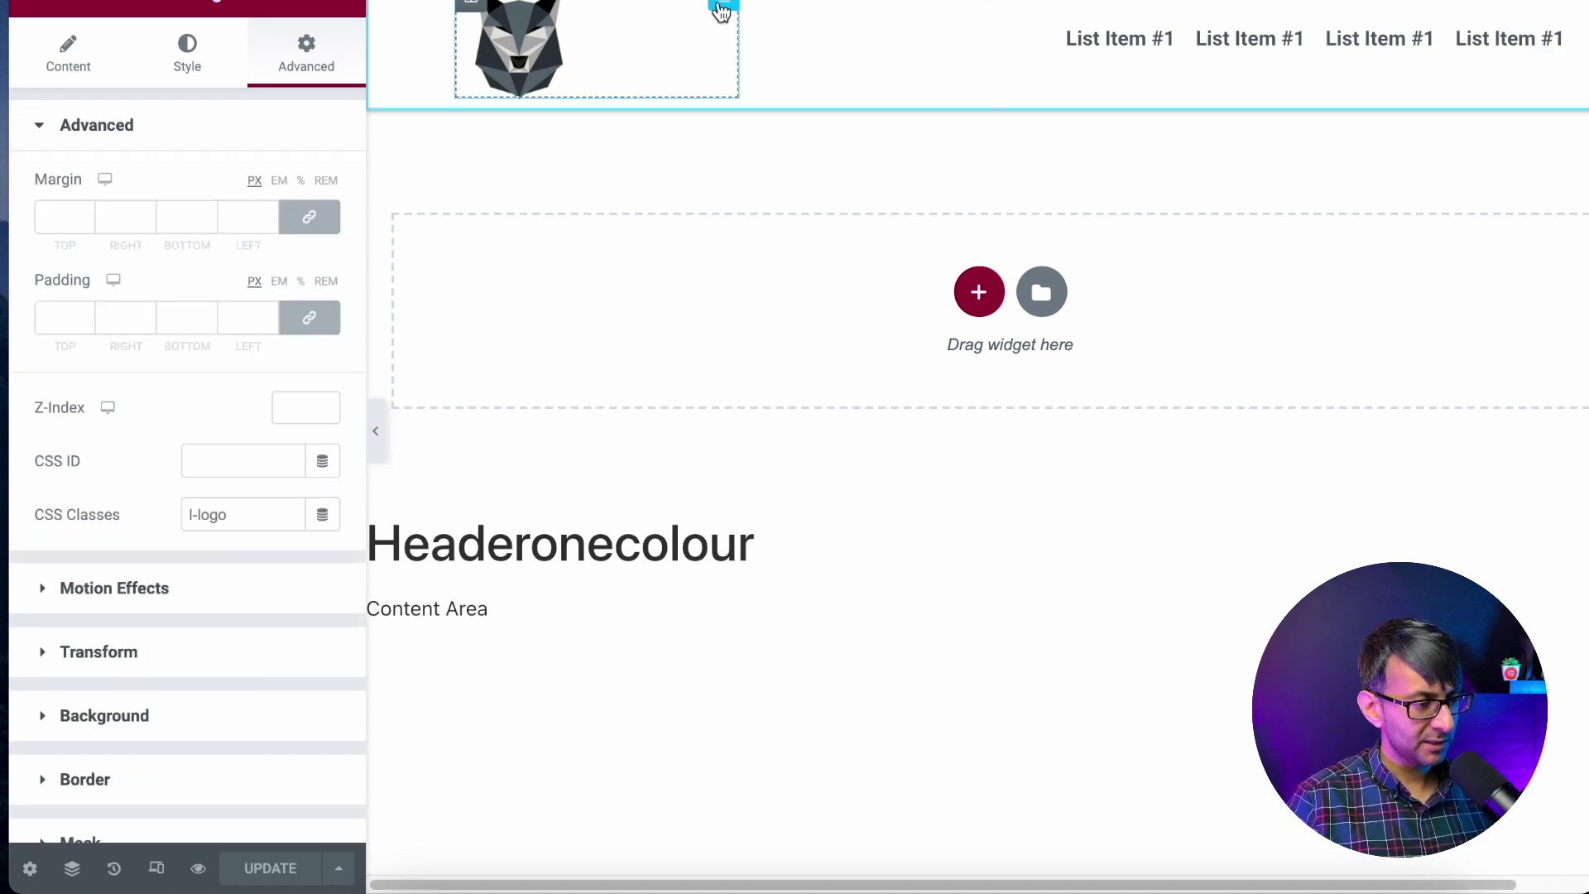
pyautogui.rightClick(721, 11)
pyautogui.click(786, 66)
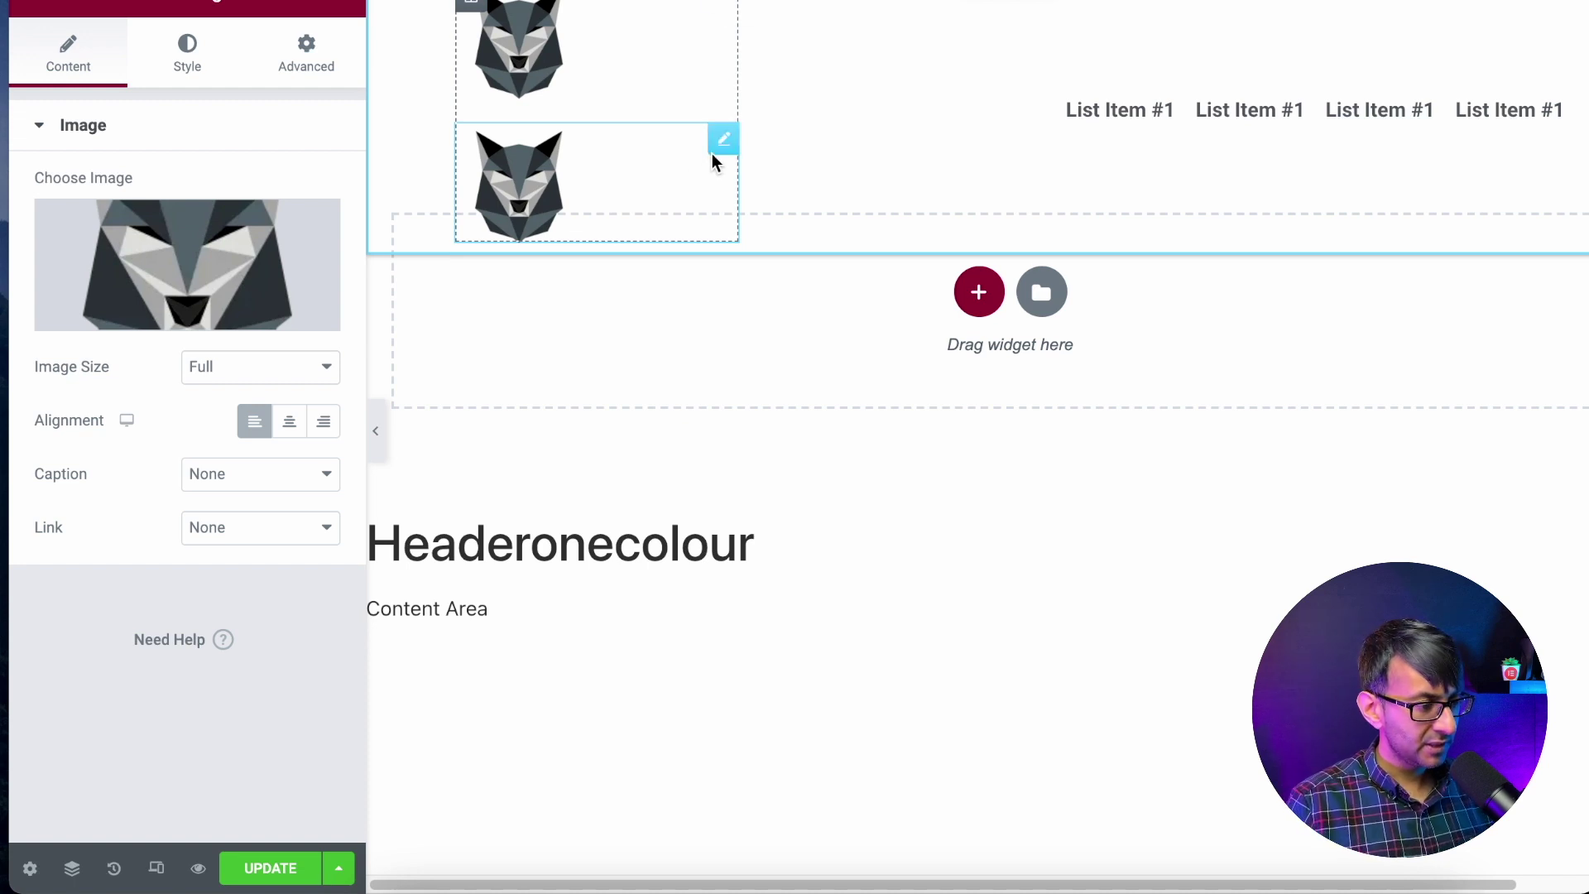
# Replace the duplicate logo's image with the outline wolf found by searching 'wolf'.
pyautogui.click(210, 234)
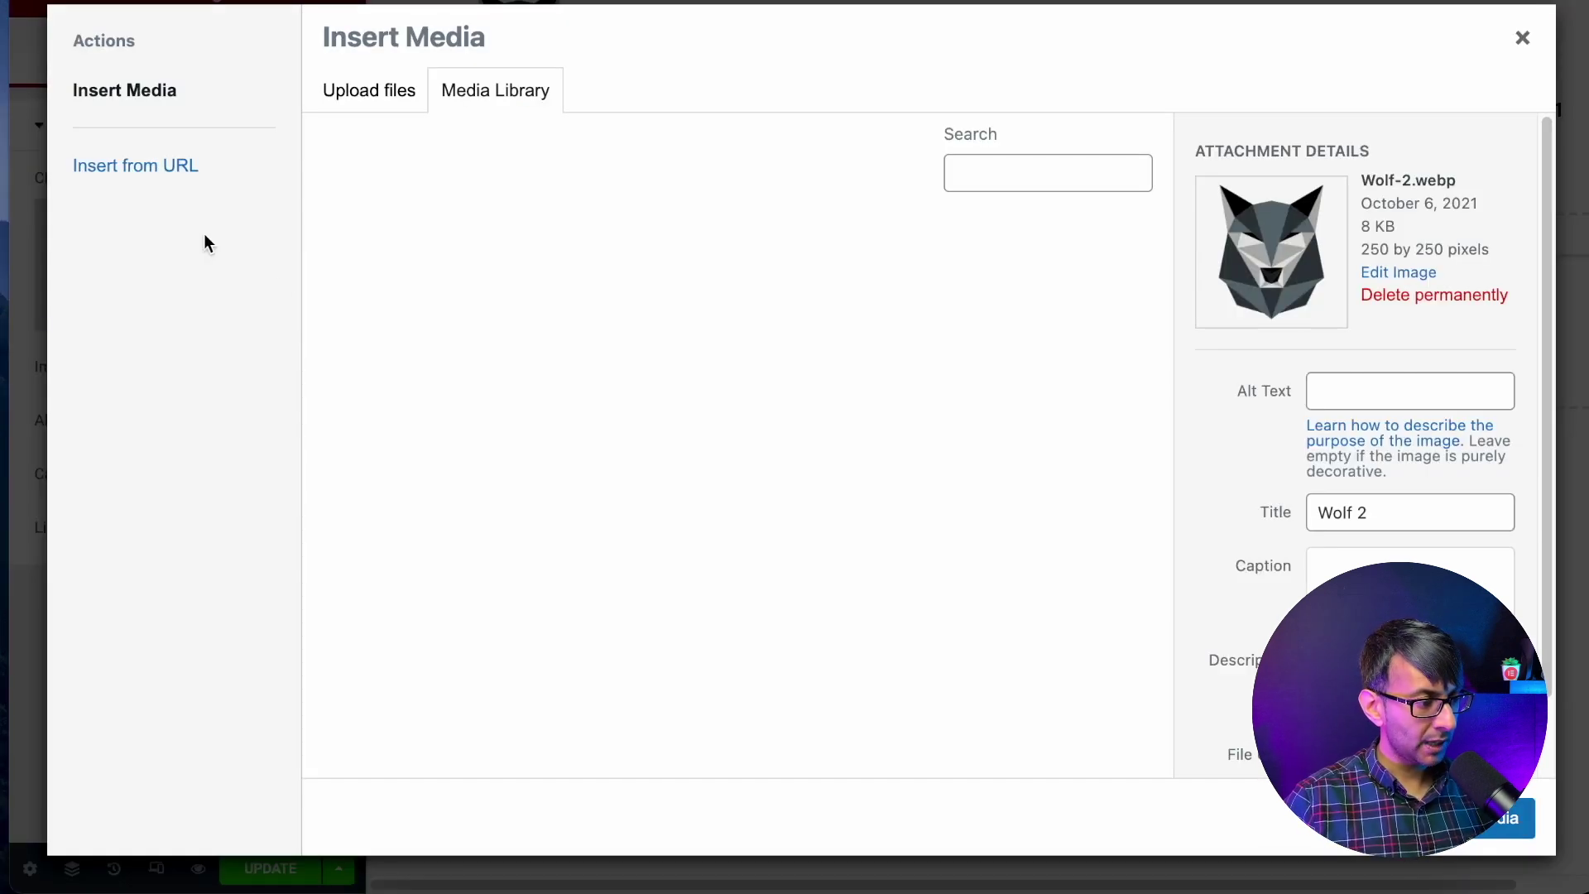
pyautogui.click(995, 175)
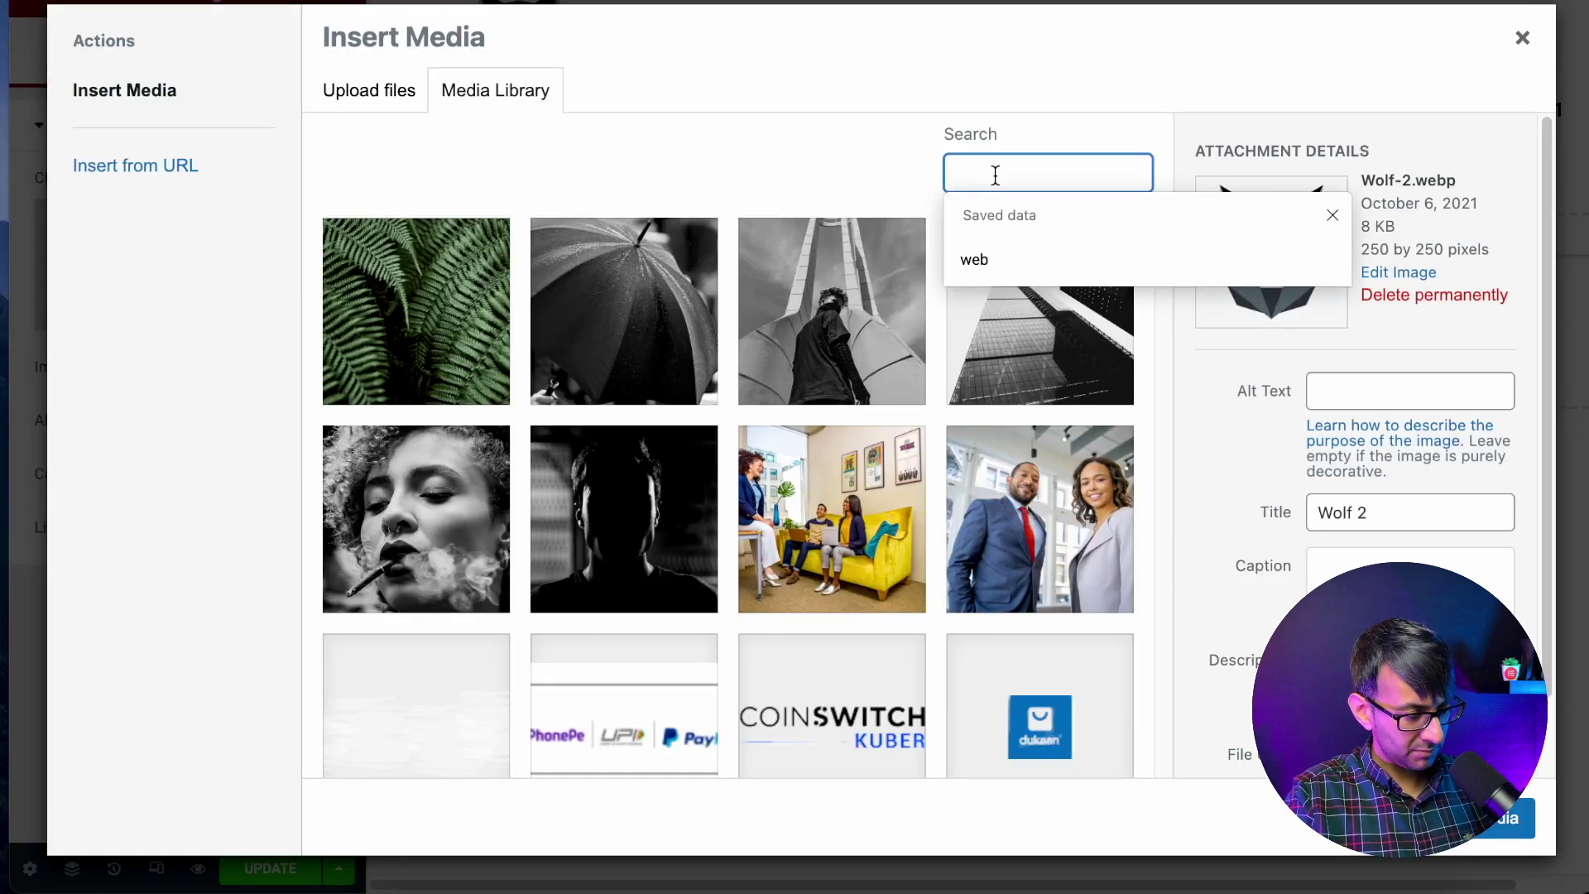
pyautogui.write('wolf')
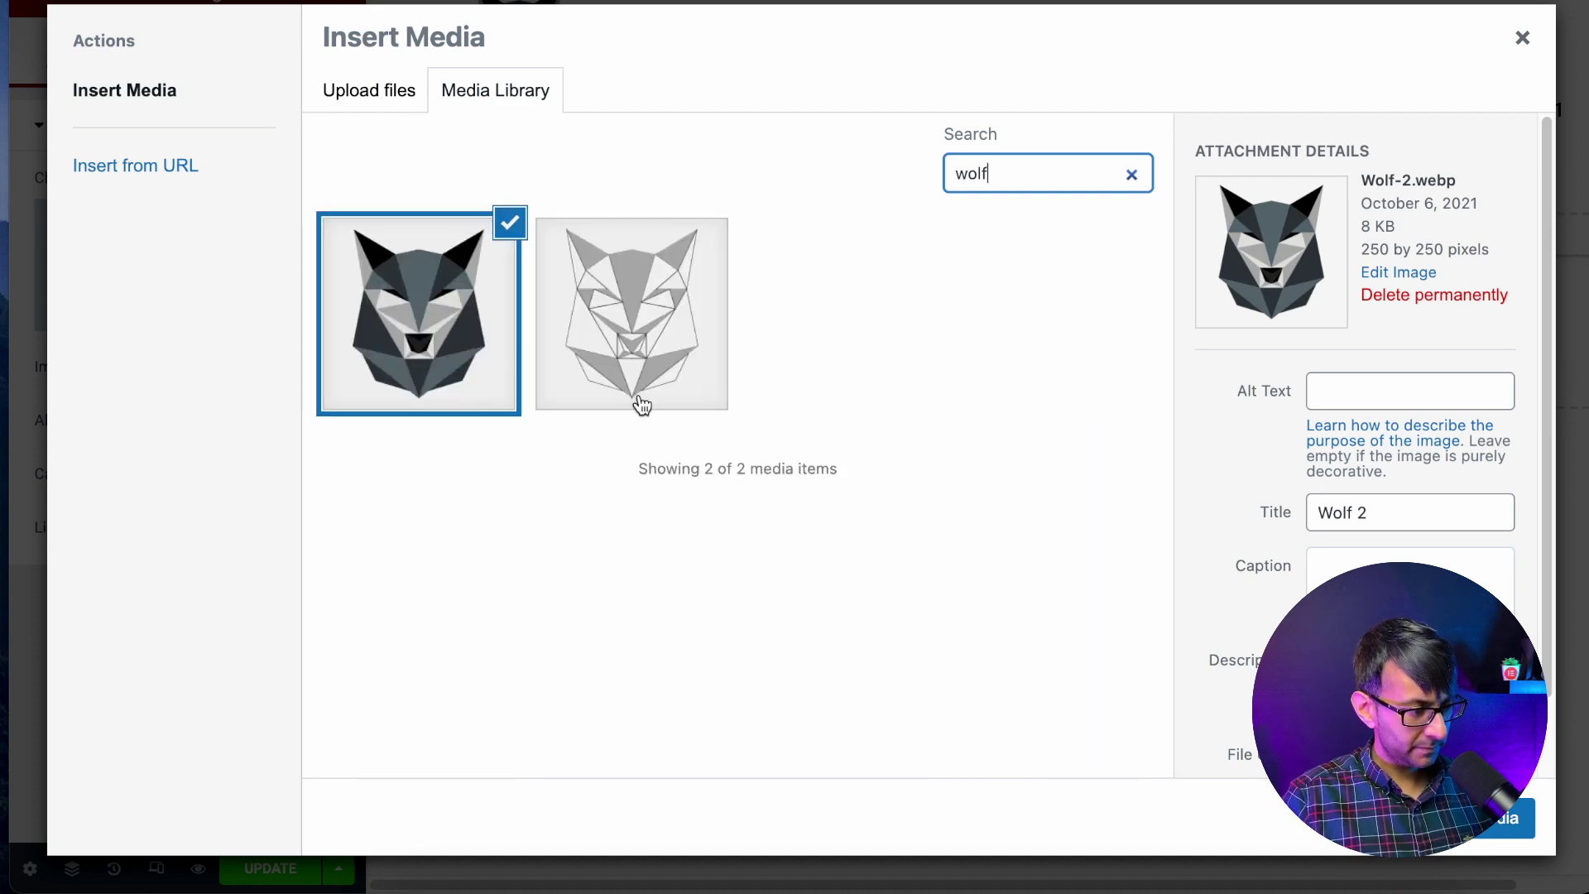
pyautogui.click(643, 404)
pyautogui.click(1473, 819)
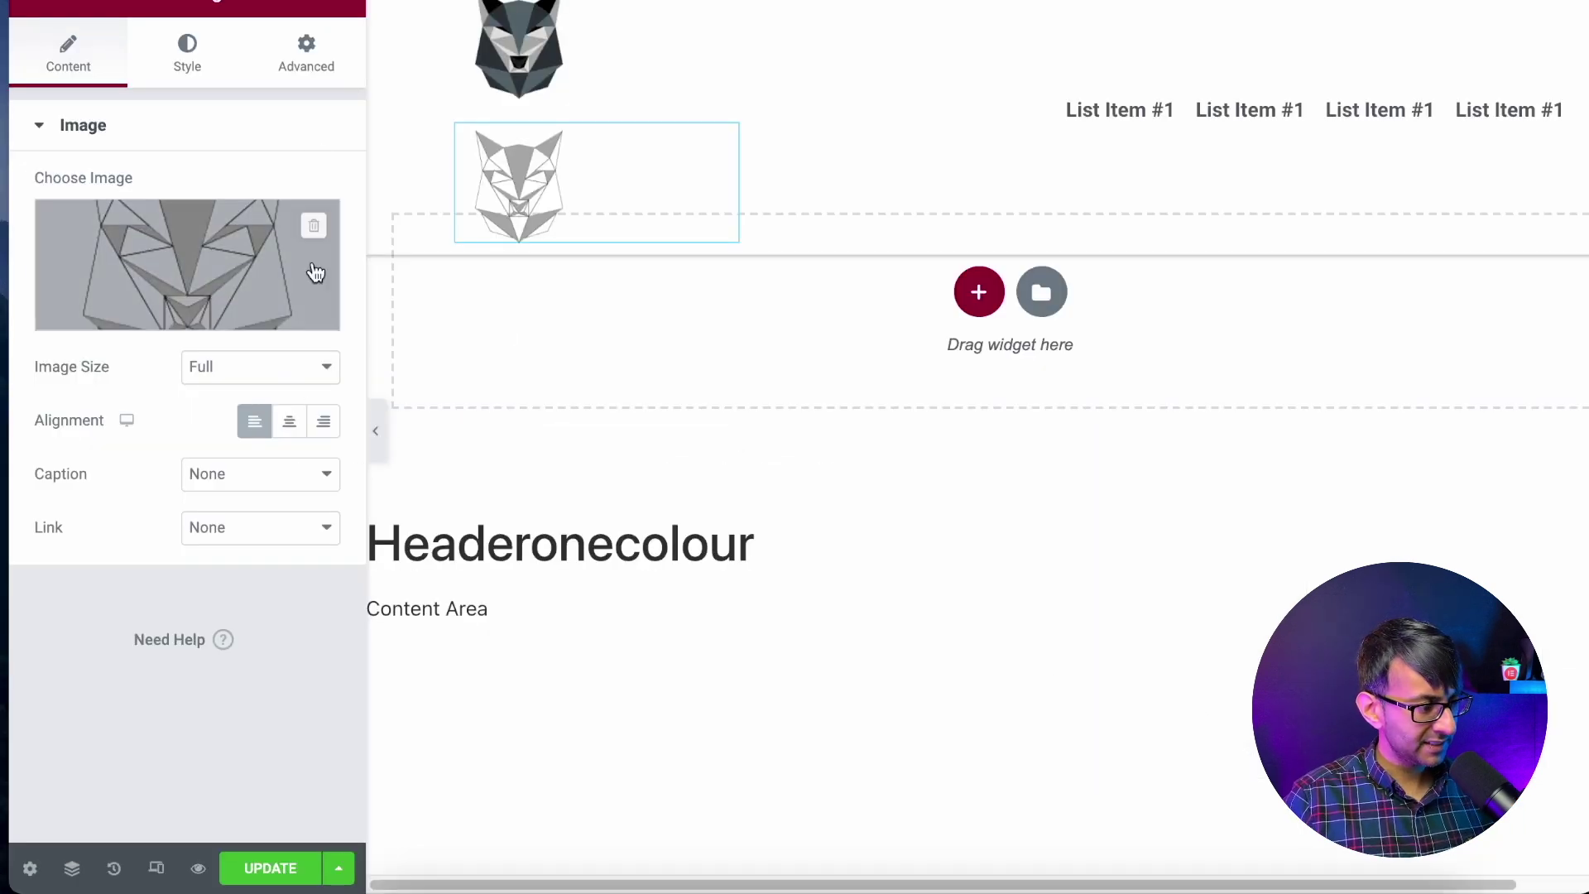
# Change the duplicate logo's CSS class from 'l-logo' to 'd-logo'.
pyautogui.click(307, 54)
pyautogui.click(198, 515)
pyautogui.press('BackSpace')
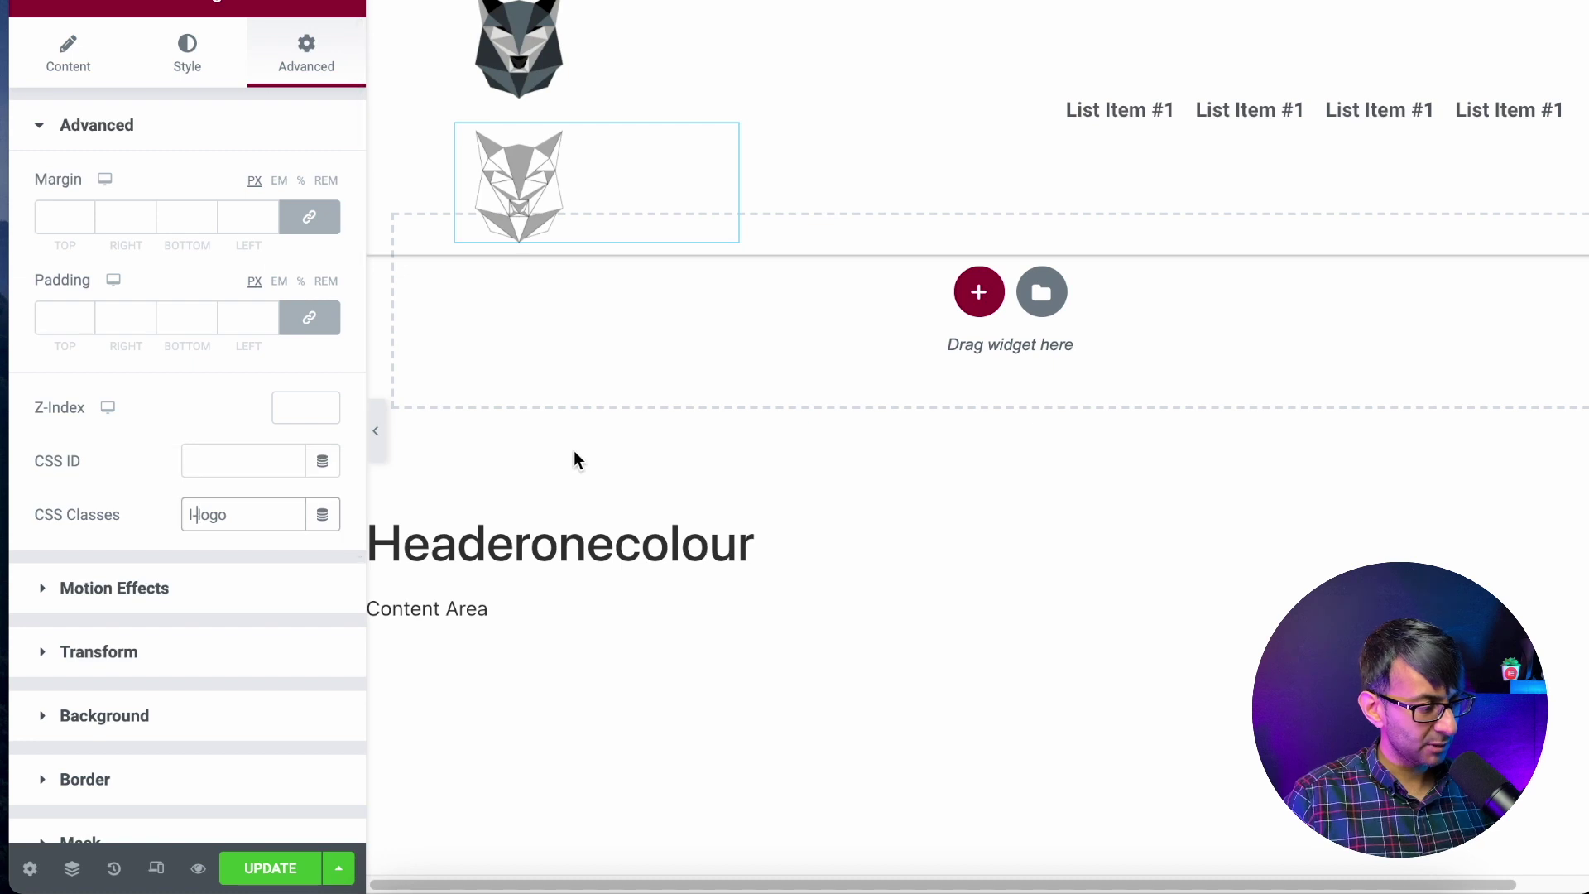
pyautogui.press('BackSpace')
pyautogui.write('d')
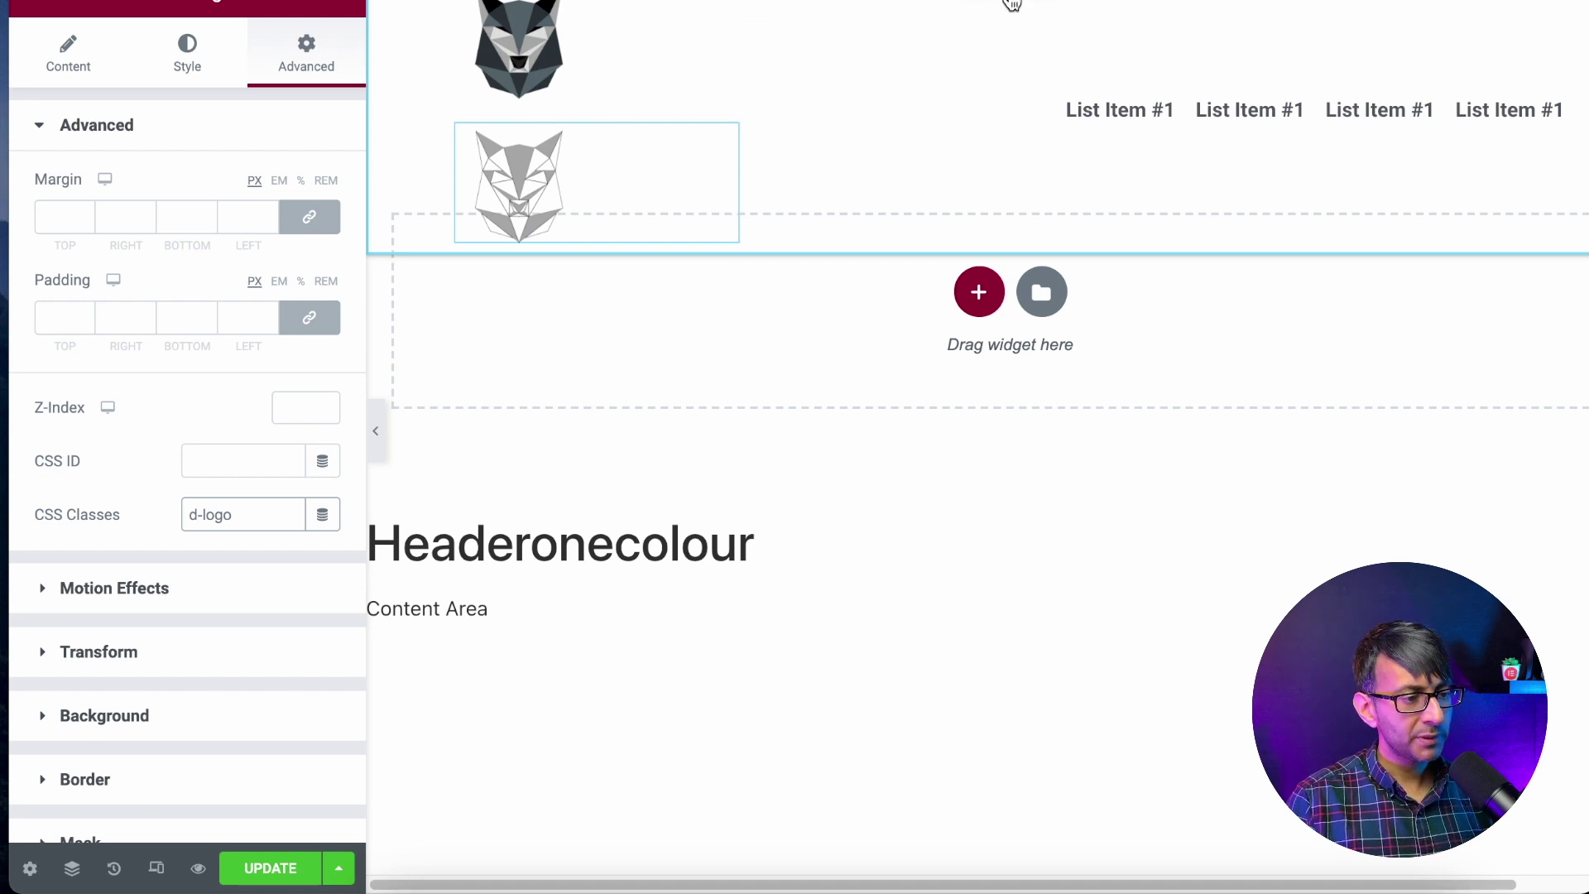
pyautogui.click(1011, 5)
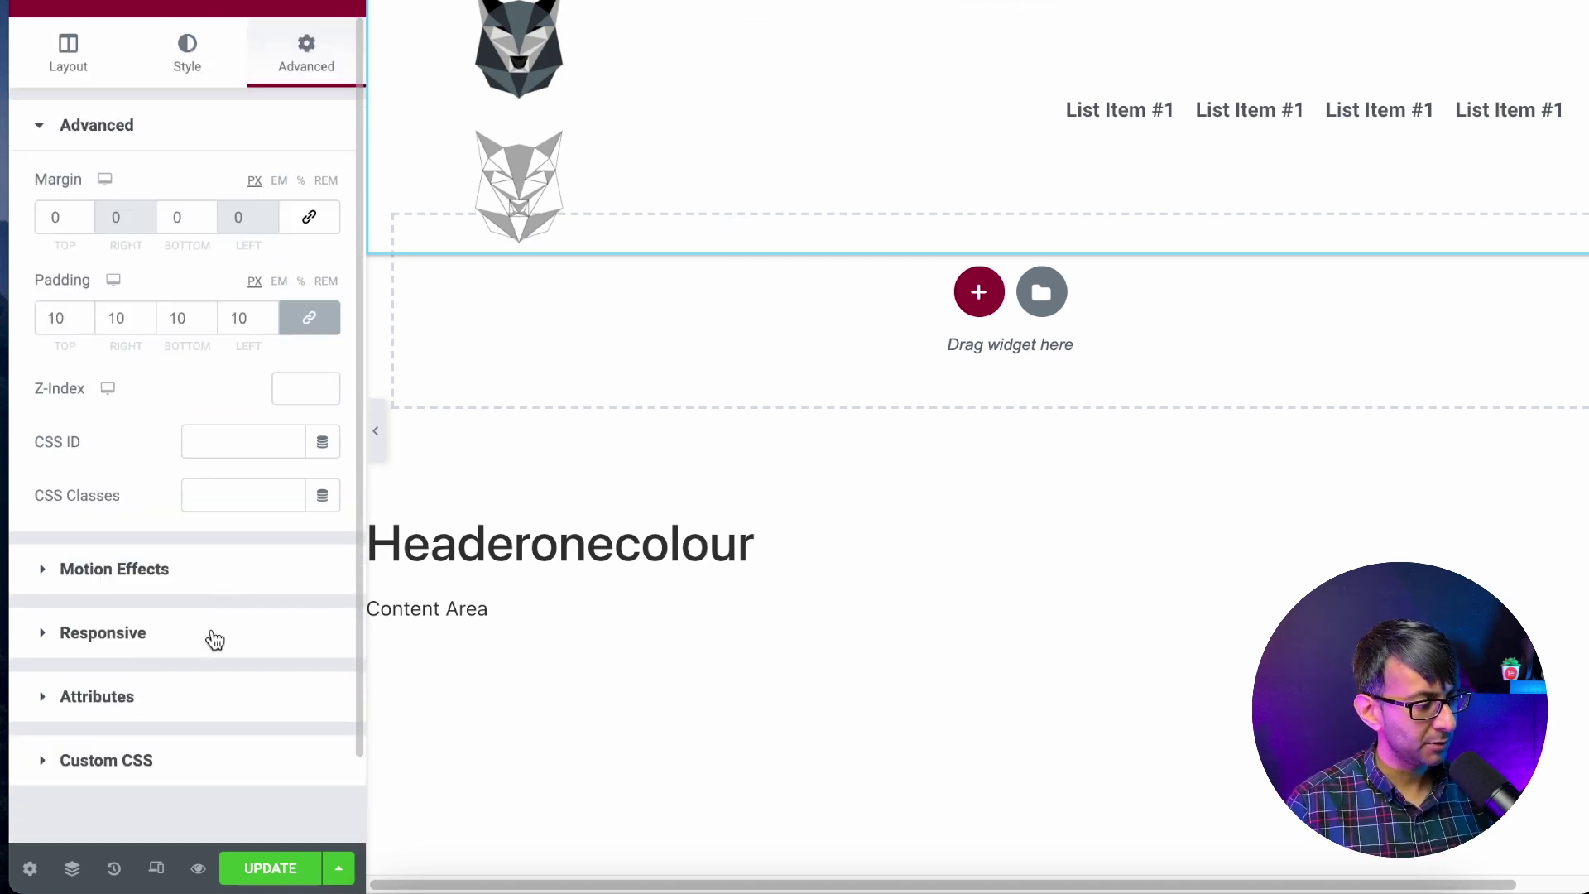
# Paste the sticky-header snippet into the section's Custom CSS and change its background to #000000.
pyautogui.click(221, 761)
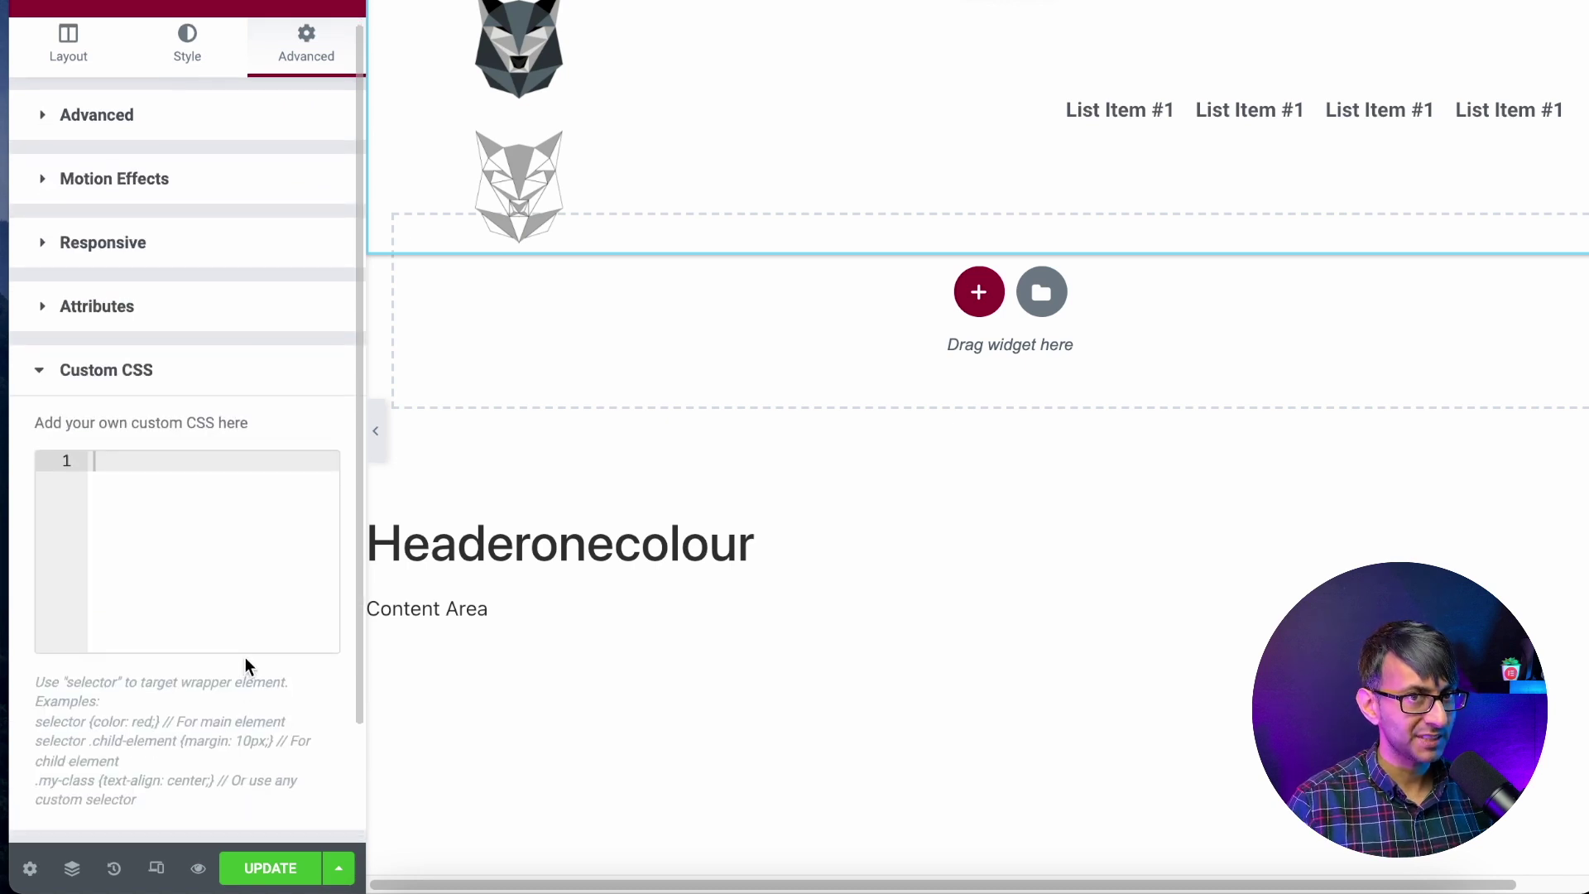
pyautogui.hotkey('ctrl', 'v')
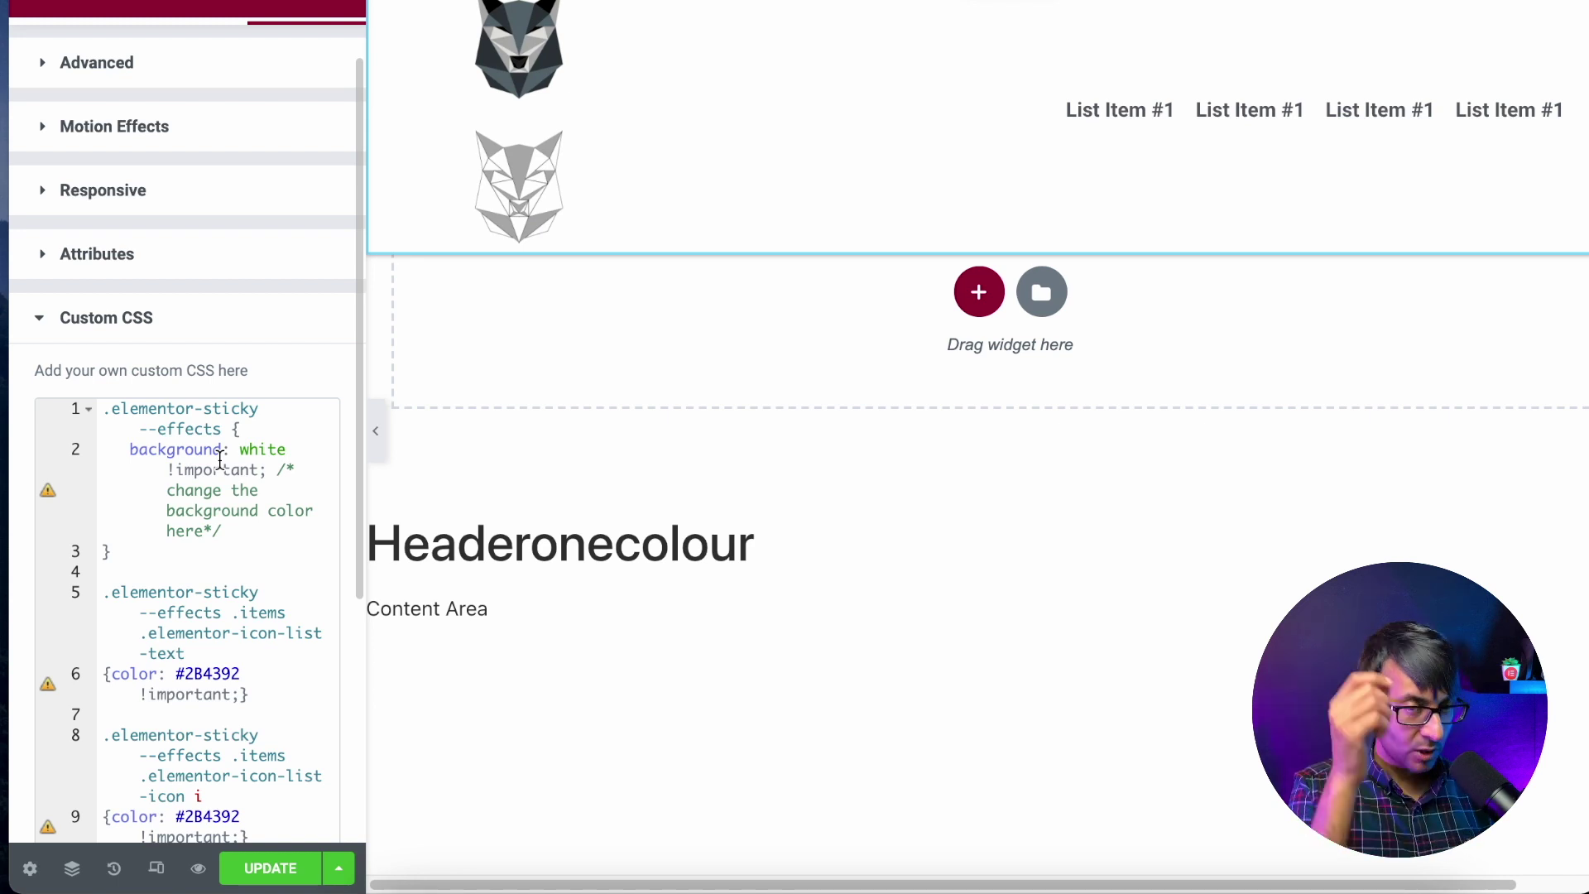
pyautogui.doubleClick(250, 451)
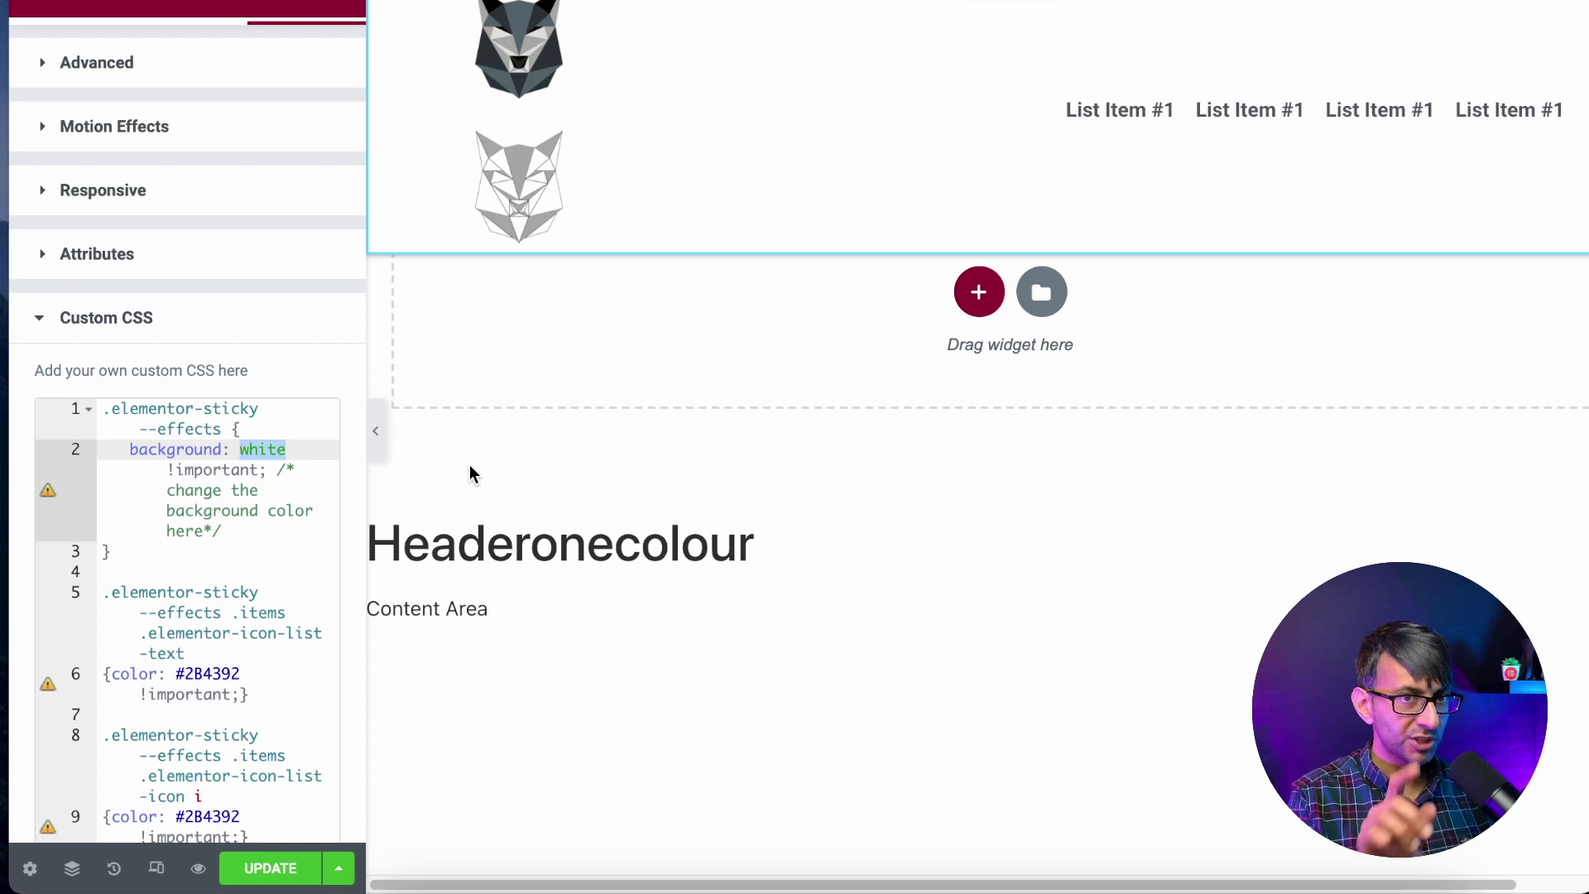
pyautogui.write('b')
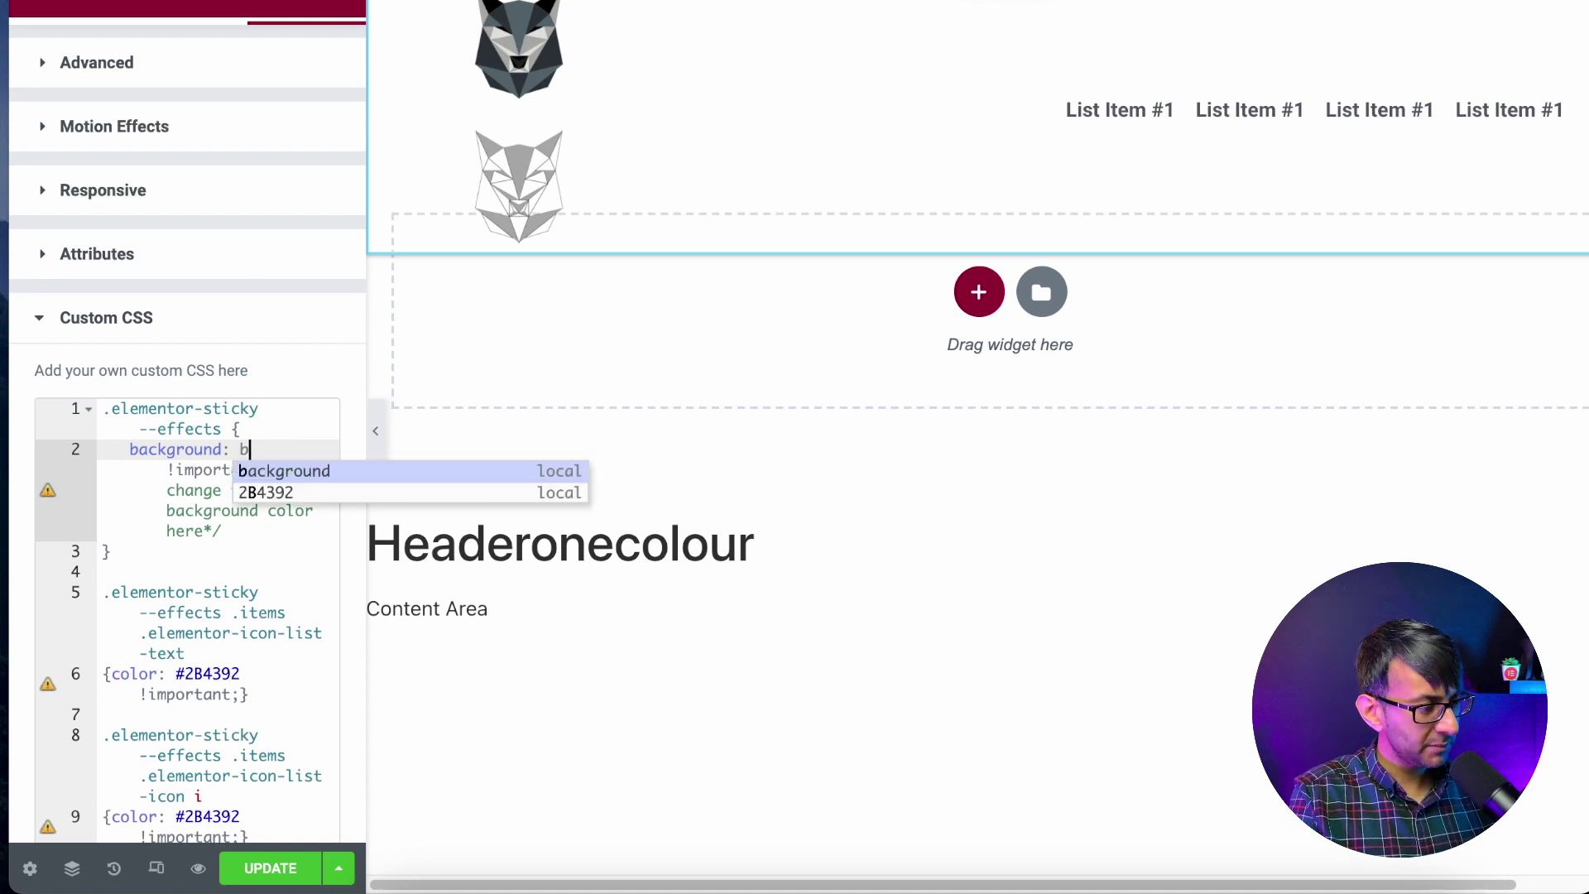
pyautogui.press('BackSpace')
pyautogui.write('#000')
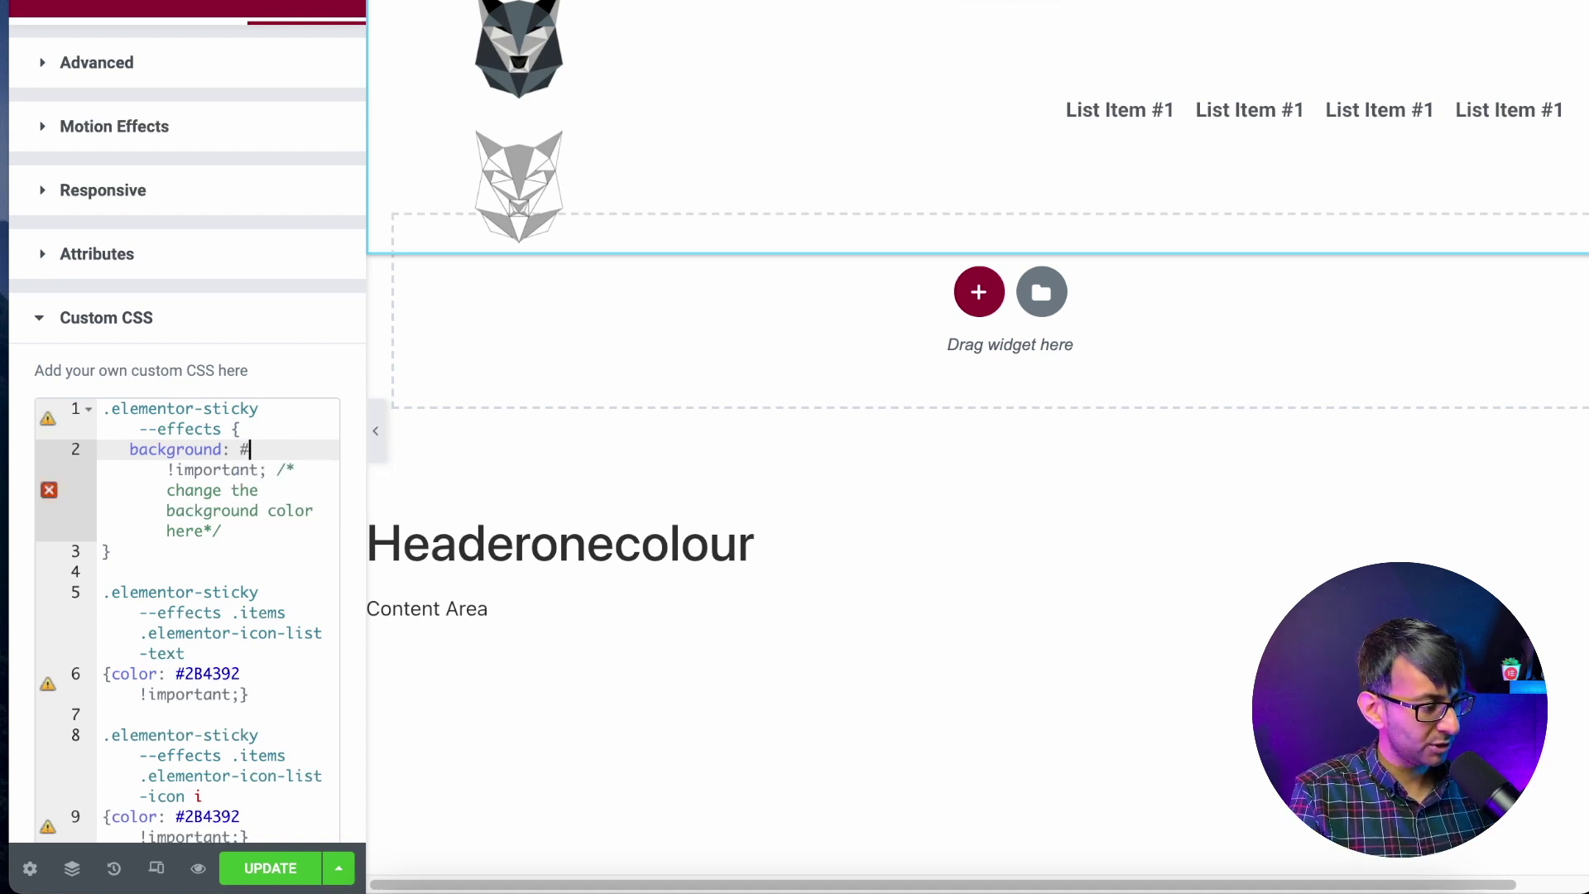
pyautogui.write('0000')
pyautogui.scroll(-1, 342, 495)
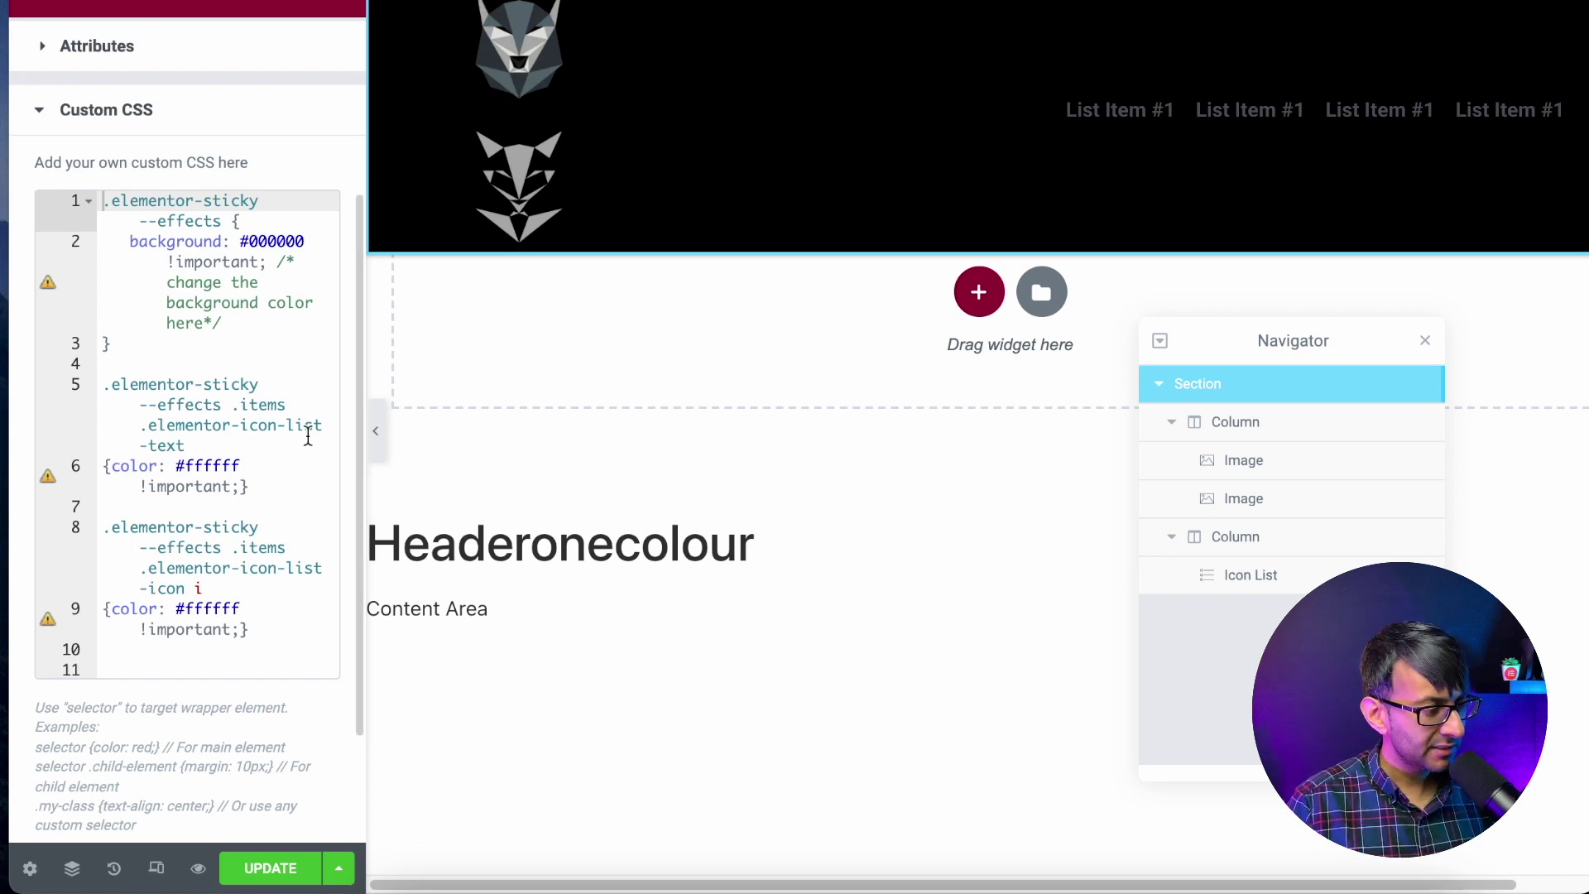
# Give the header's menu Icon List widget the CSS class 'items'.
pyautogui.moveTo(322, 425); pyautogui.dragTo(247, 402)
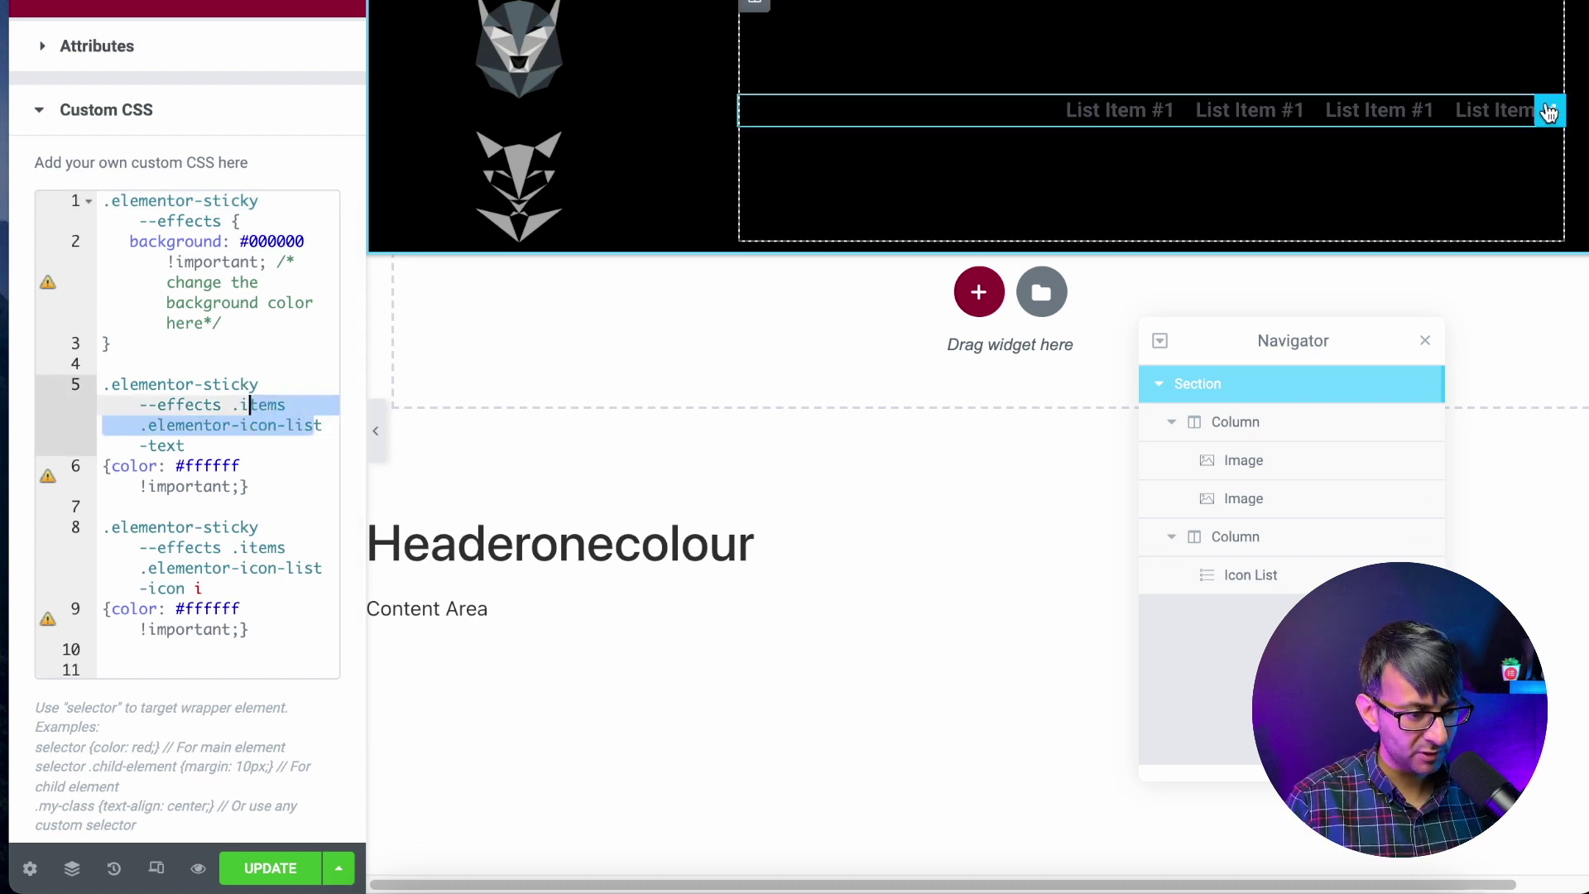
pyautogui.click(1541, 114)
pyautogui.click(307, 59)
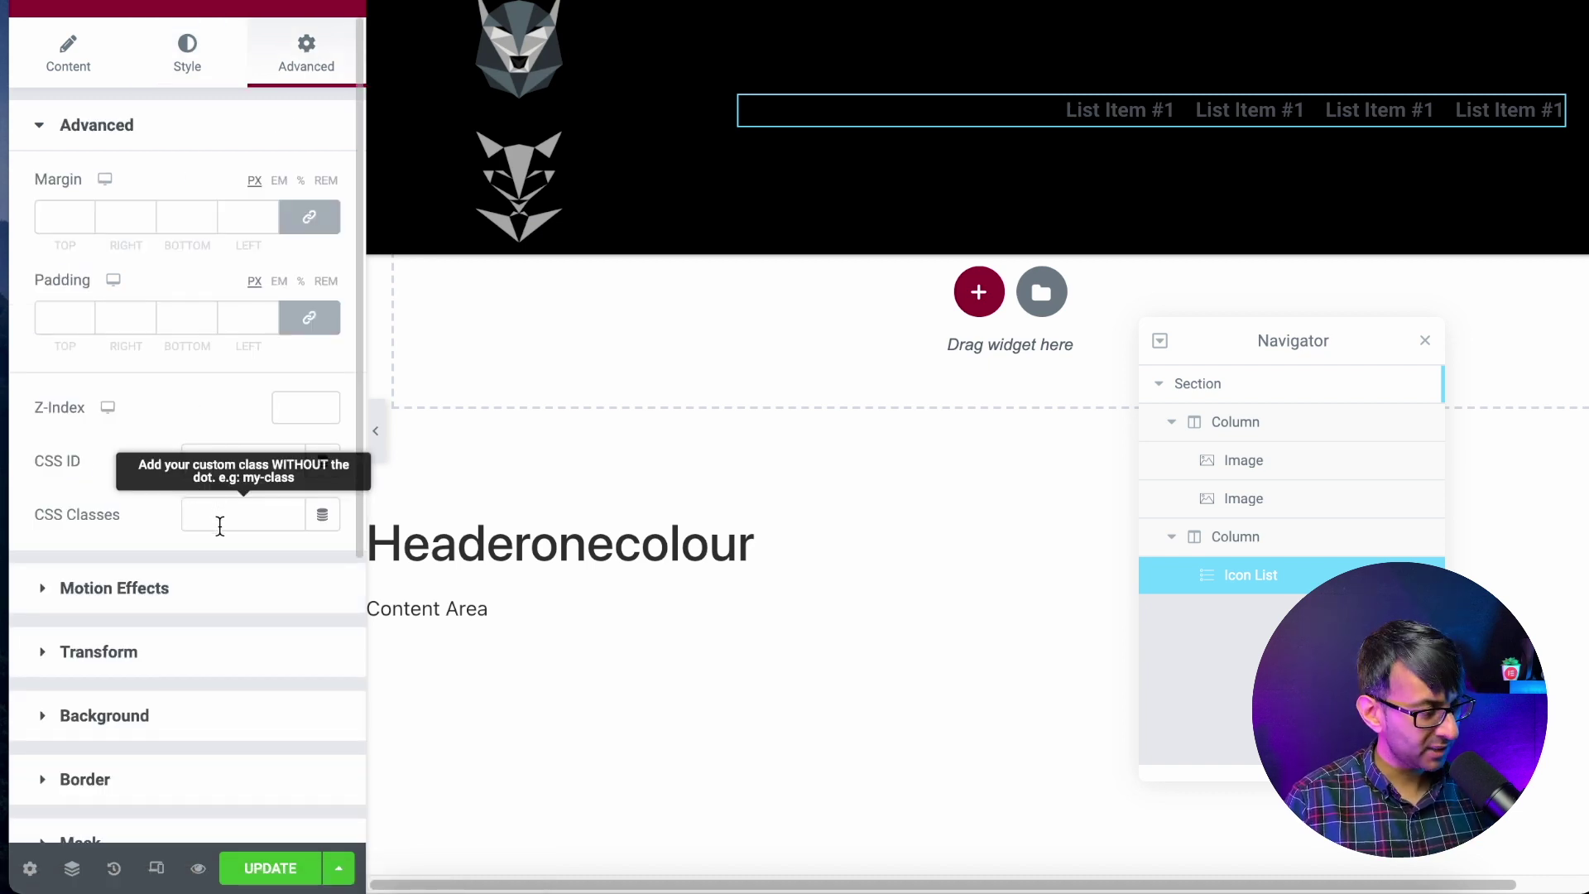
pyautogui.click(225, 516)
pyautogui.write('items')
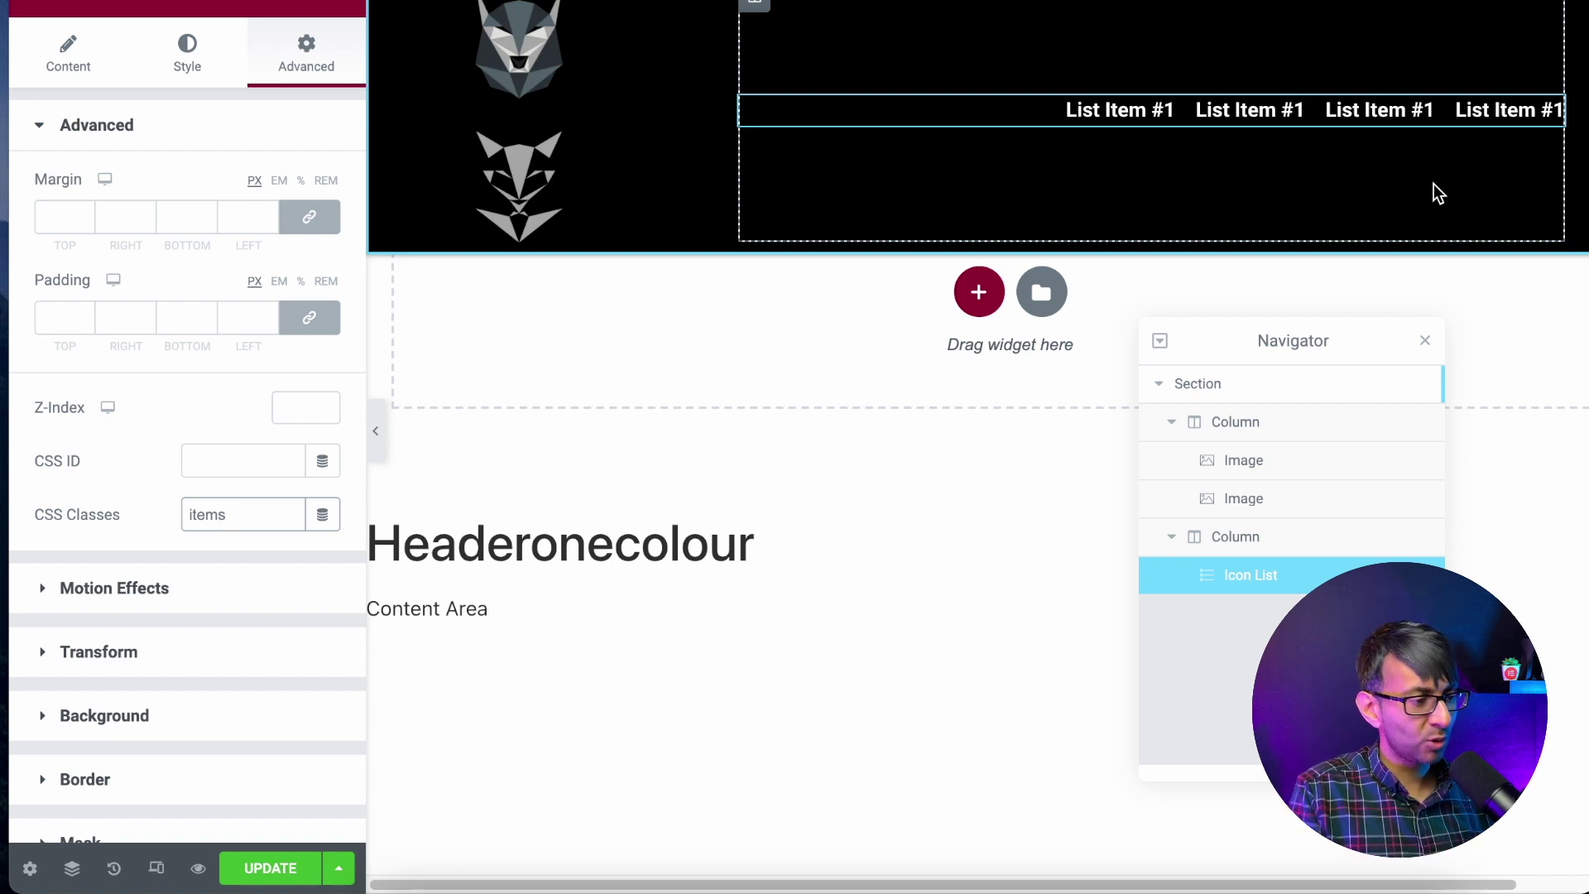
pyautogui.scroll(-5, 185, 728)
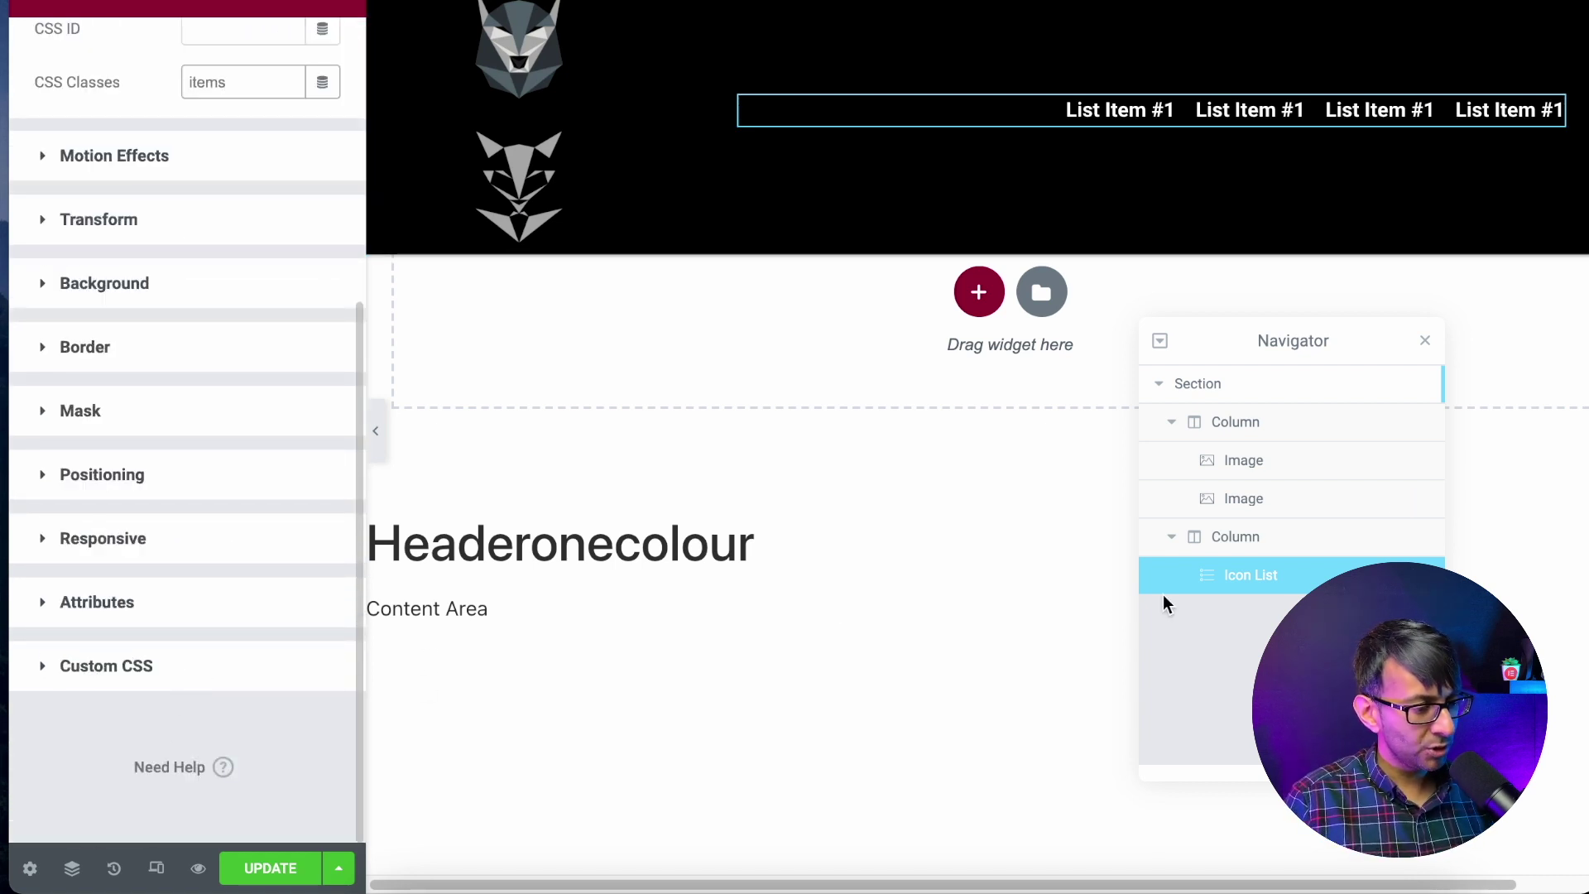
# Review the icon-list text and icon selectors in the header section's Custom CSS.
pyautogui.click(1293, 386)
pyautogui.click(151, 761)
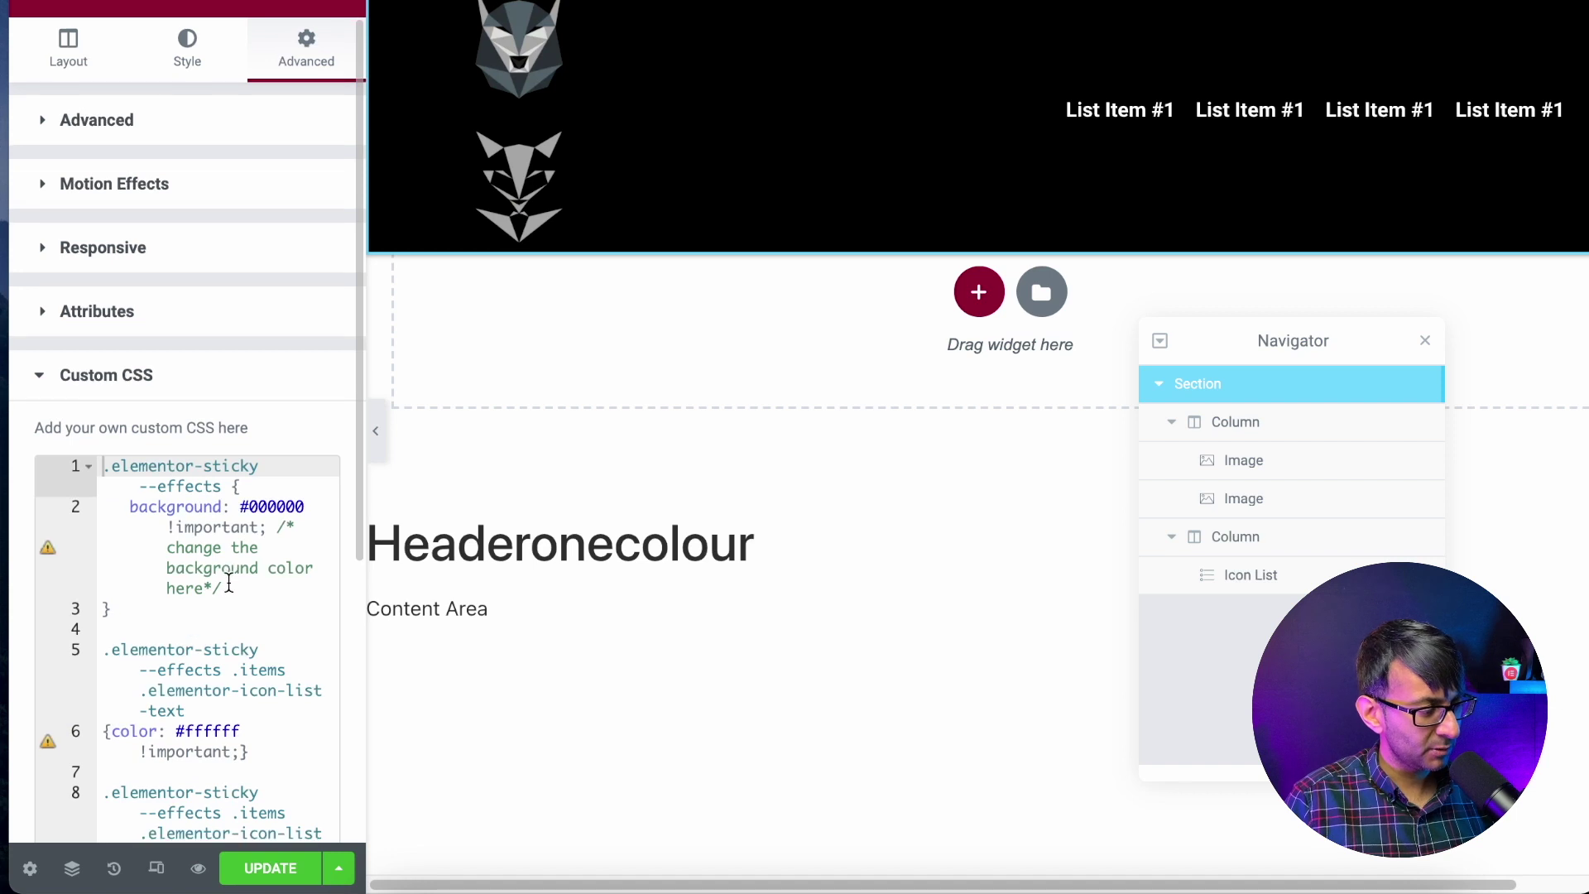
pyautogui.scroll(-4, 230, 583)
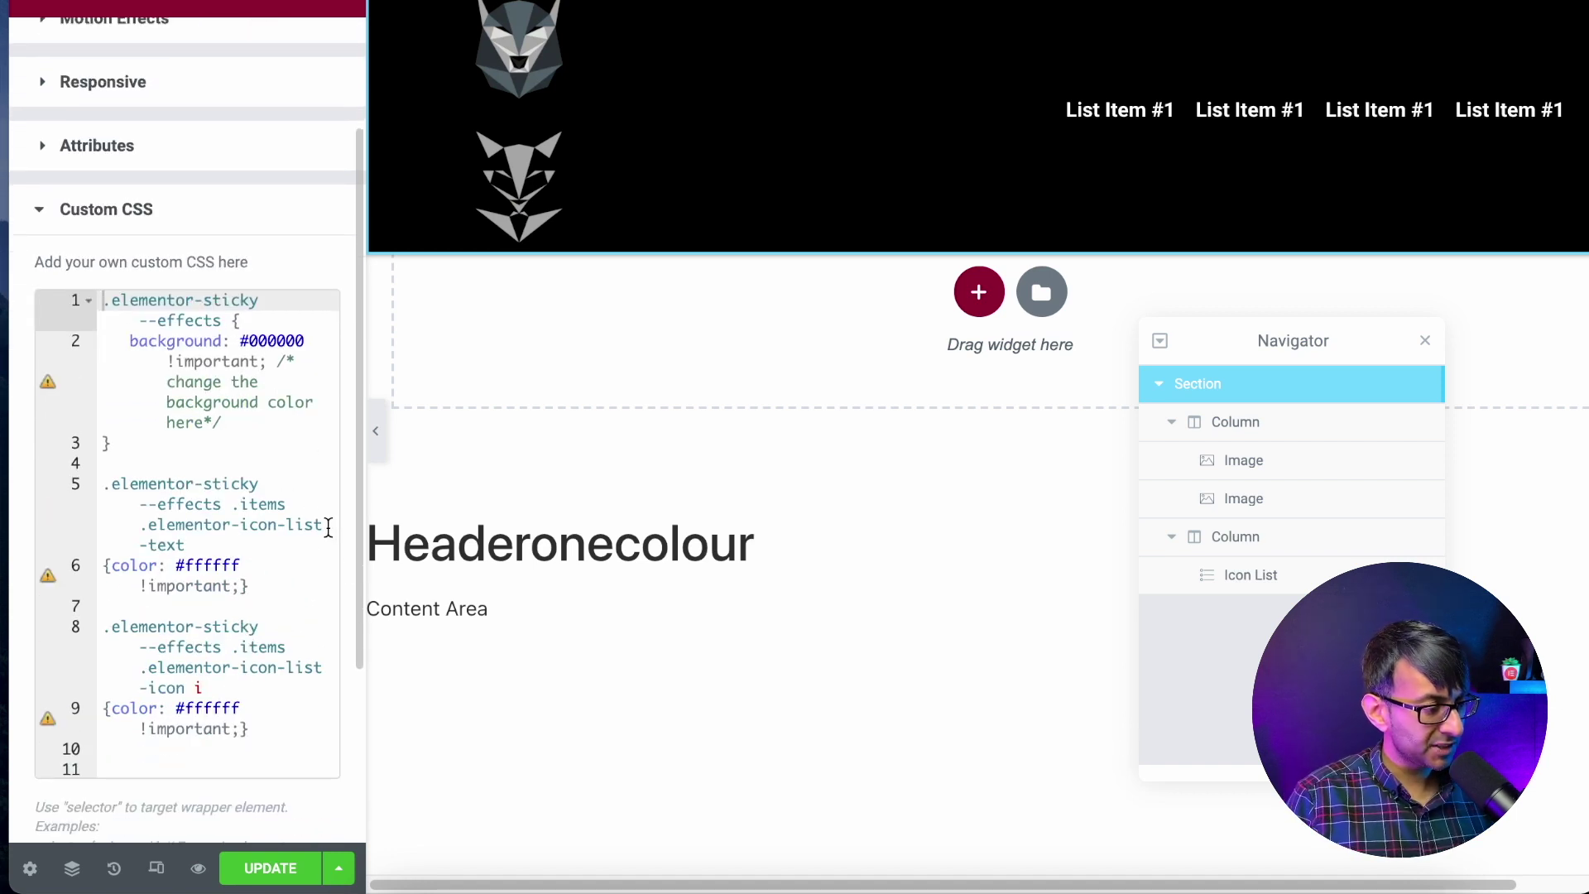
pyautogui.moveTo(324, 524); pyautogui.dragTo(137, 527)
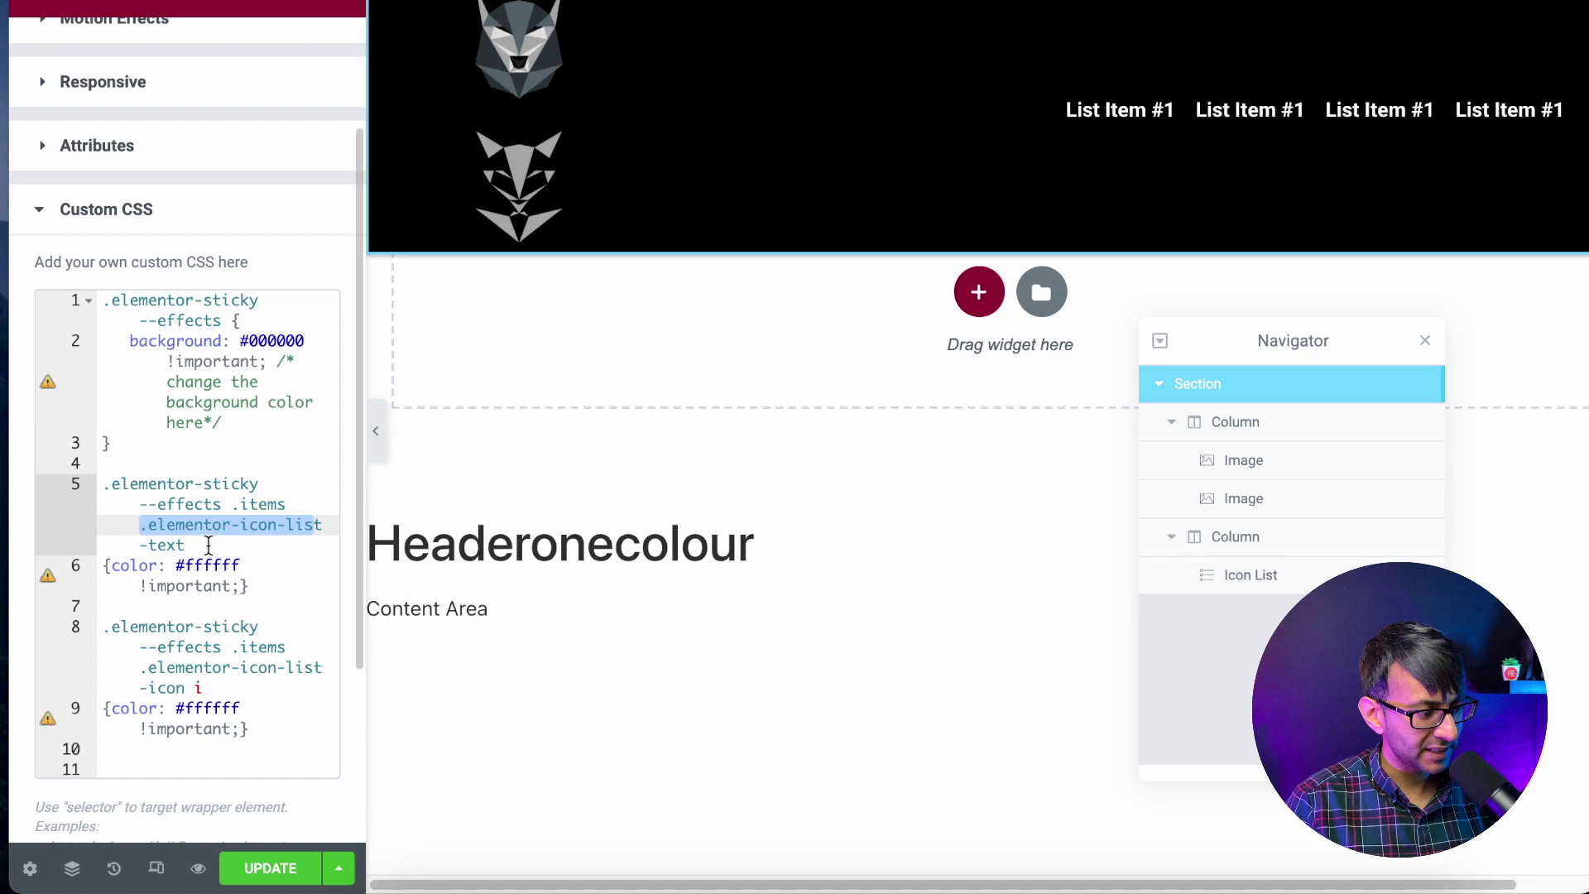
pyautogui.moveTo(200, 546); pyautogui.dragTo(139, 544)
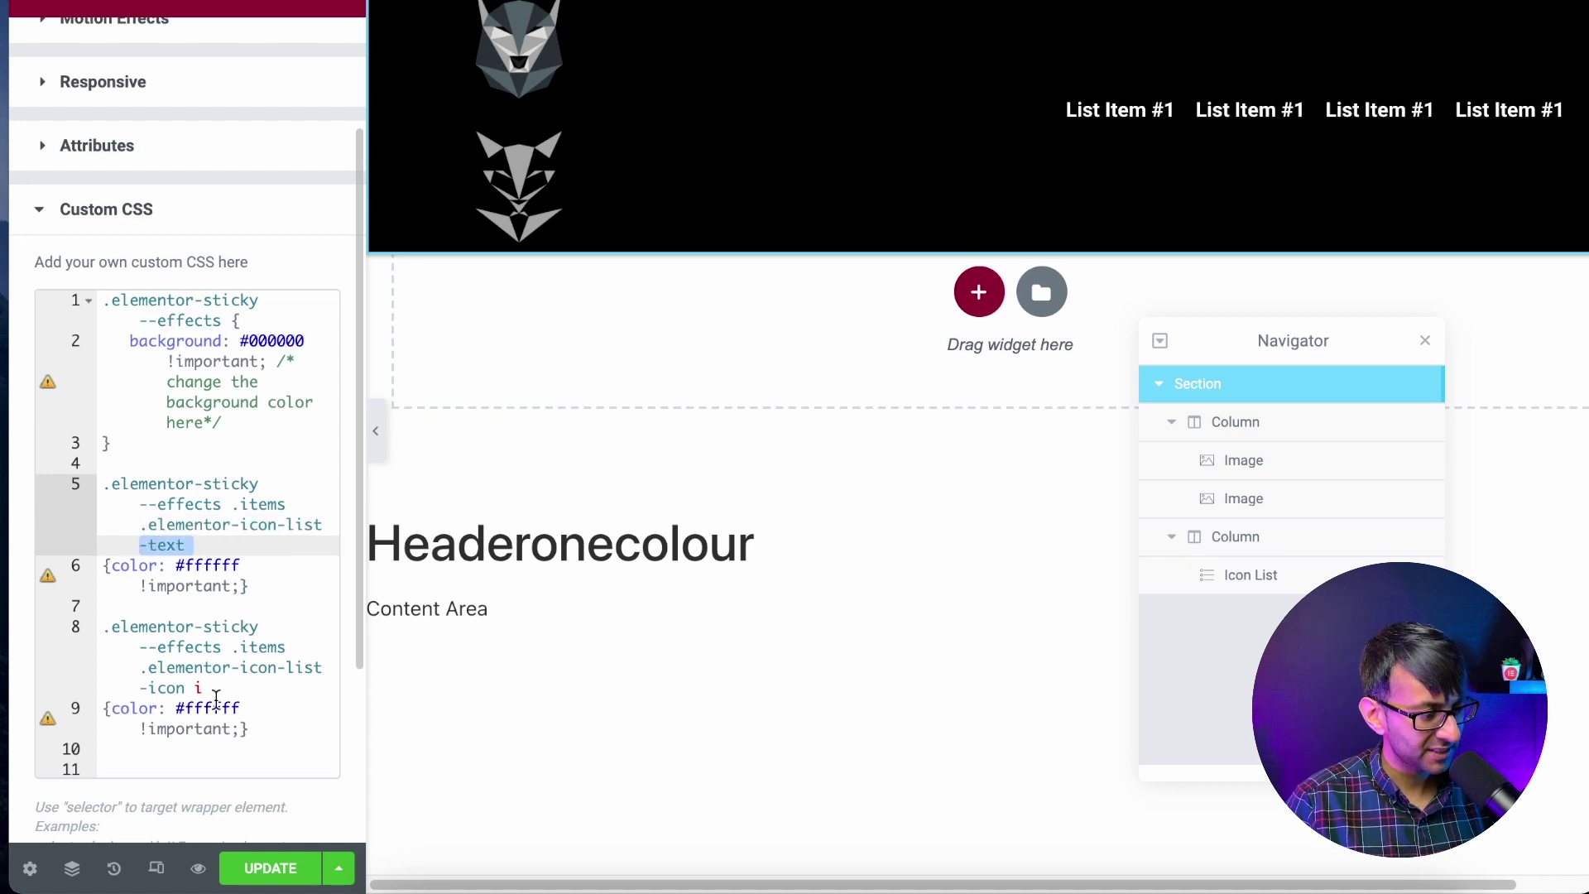
pyautogui.moveTo(193, 688); pyautogui.dragTo(151, 670)
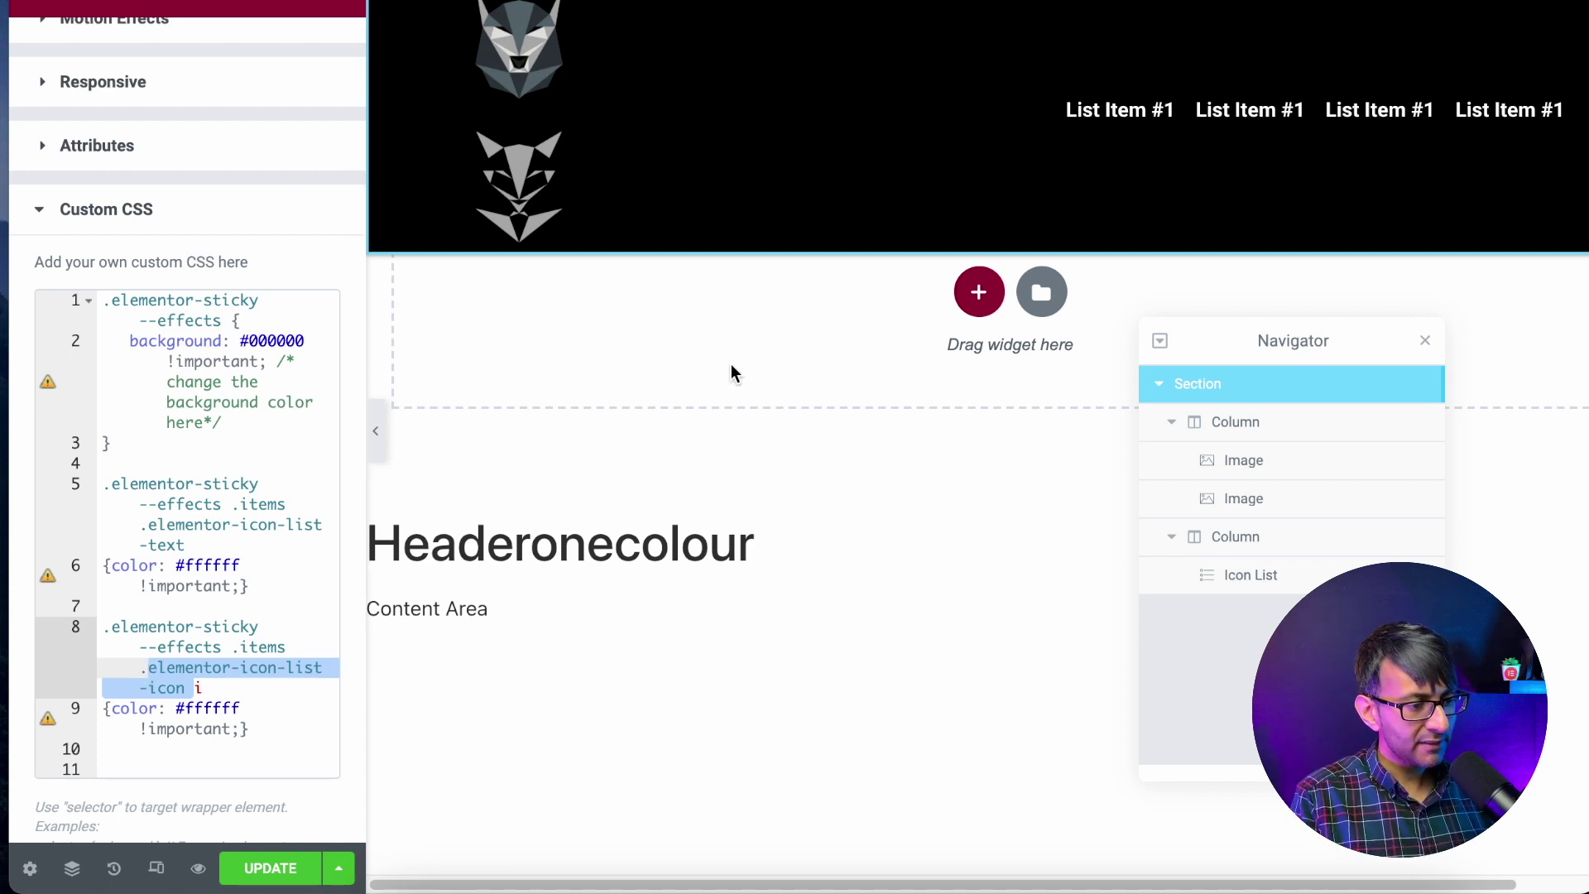
# Replace all of the section's custom CSS with a fresh paste of the sticky snippet.
pyautogui.click(240, 455)
pyautogui.hotkey('ctrl', 'a')
pyautogui.hotkey('ctrl', 'c')
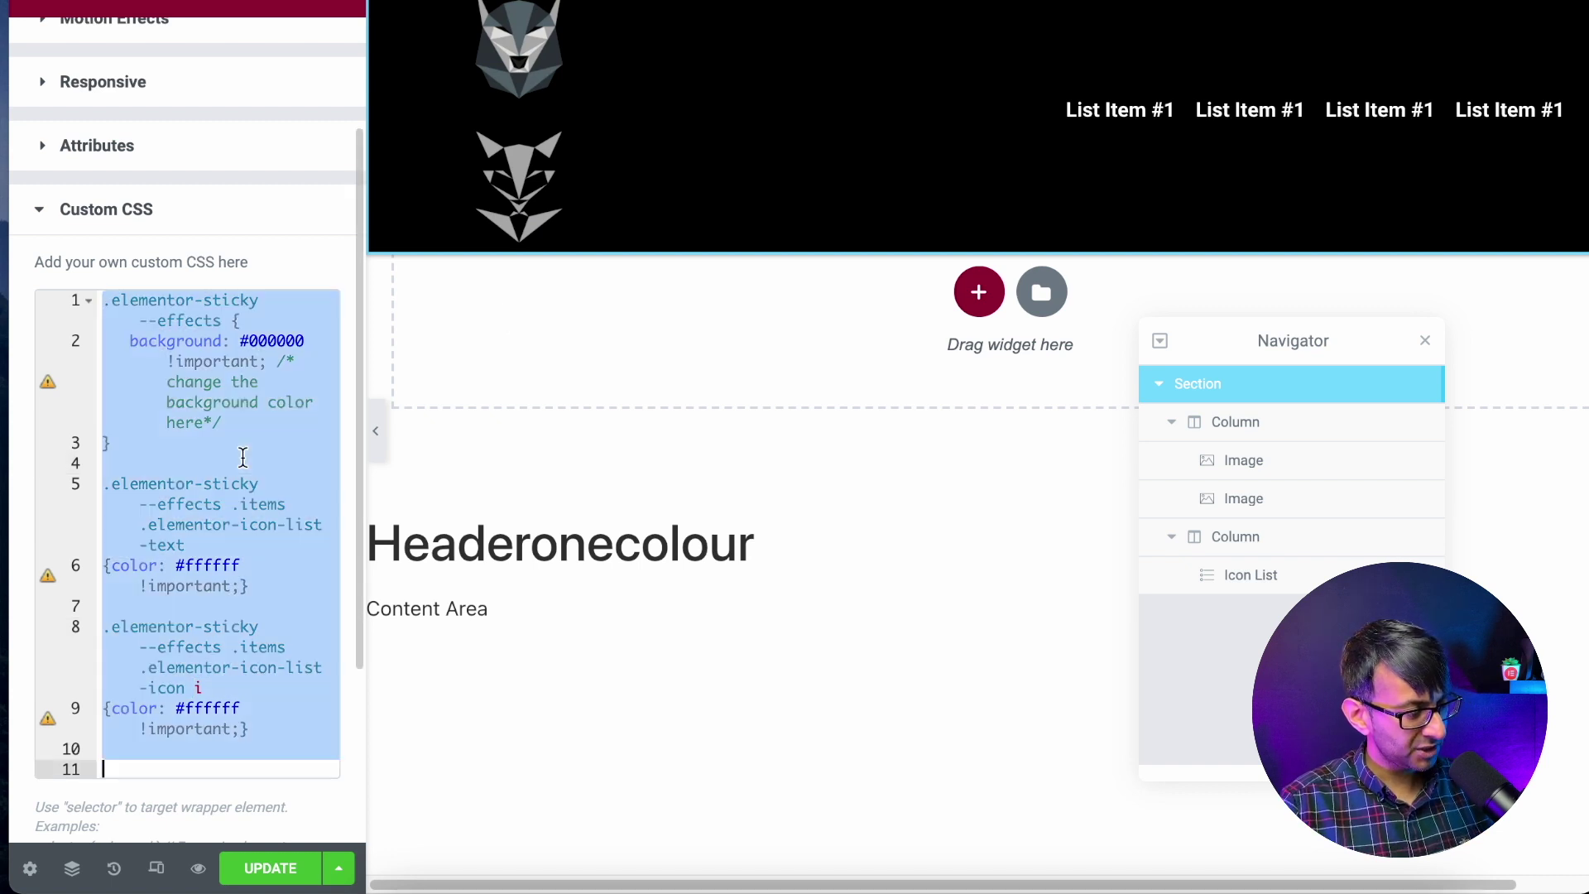
pyautogui.press('BackSpace')
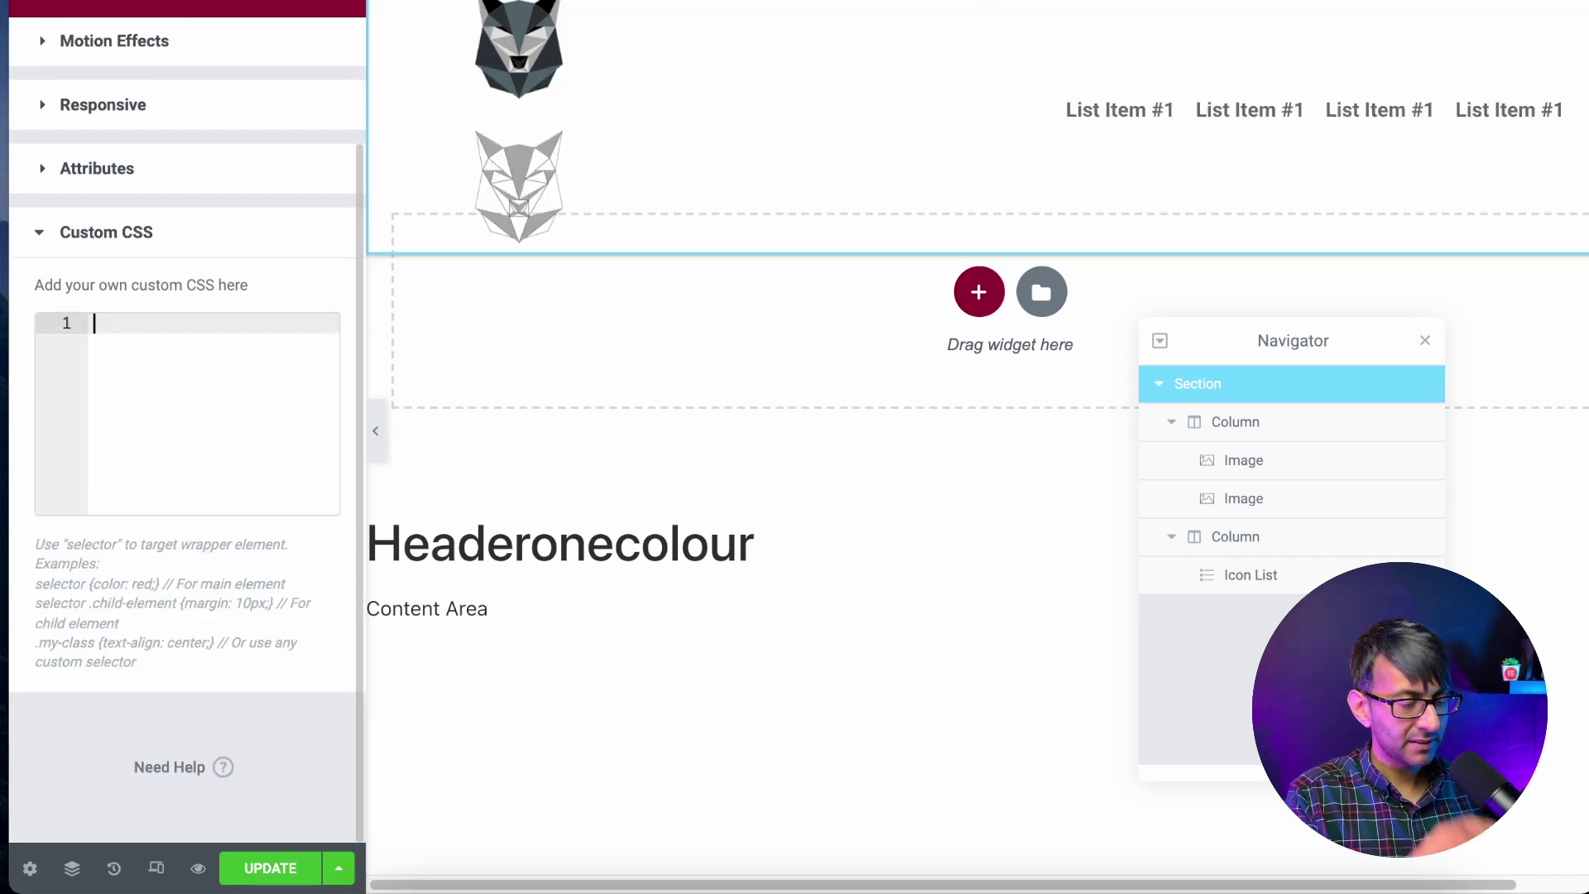
pyautogui.hotkey('ctrl', 'v')
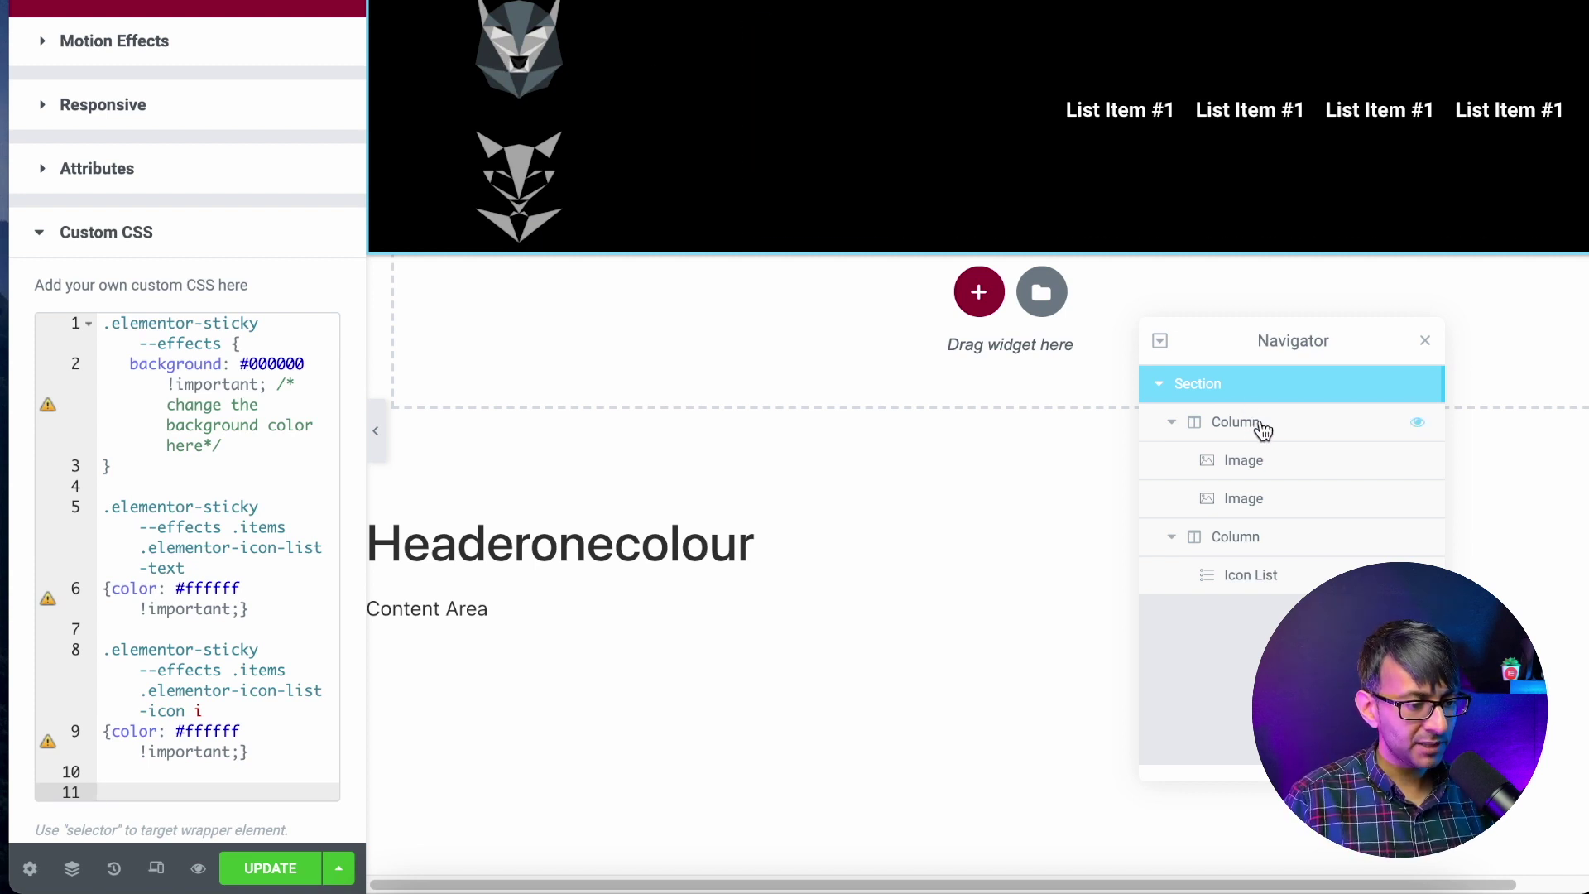
# Open the Custom CSS editor for the column holding the two wolf logos.
pyautogui.click(1261, 427)
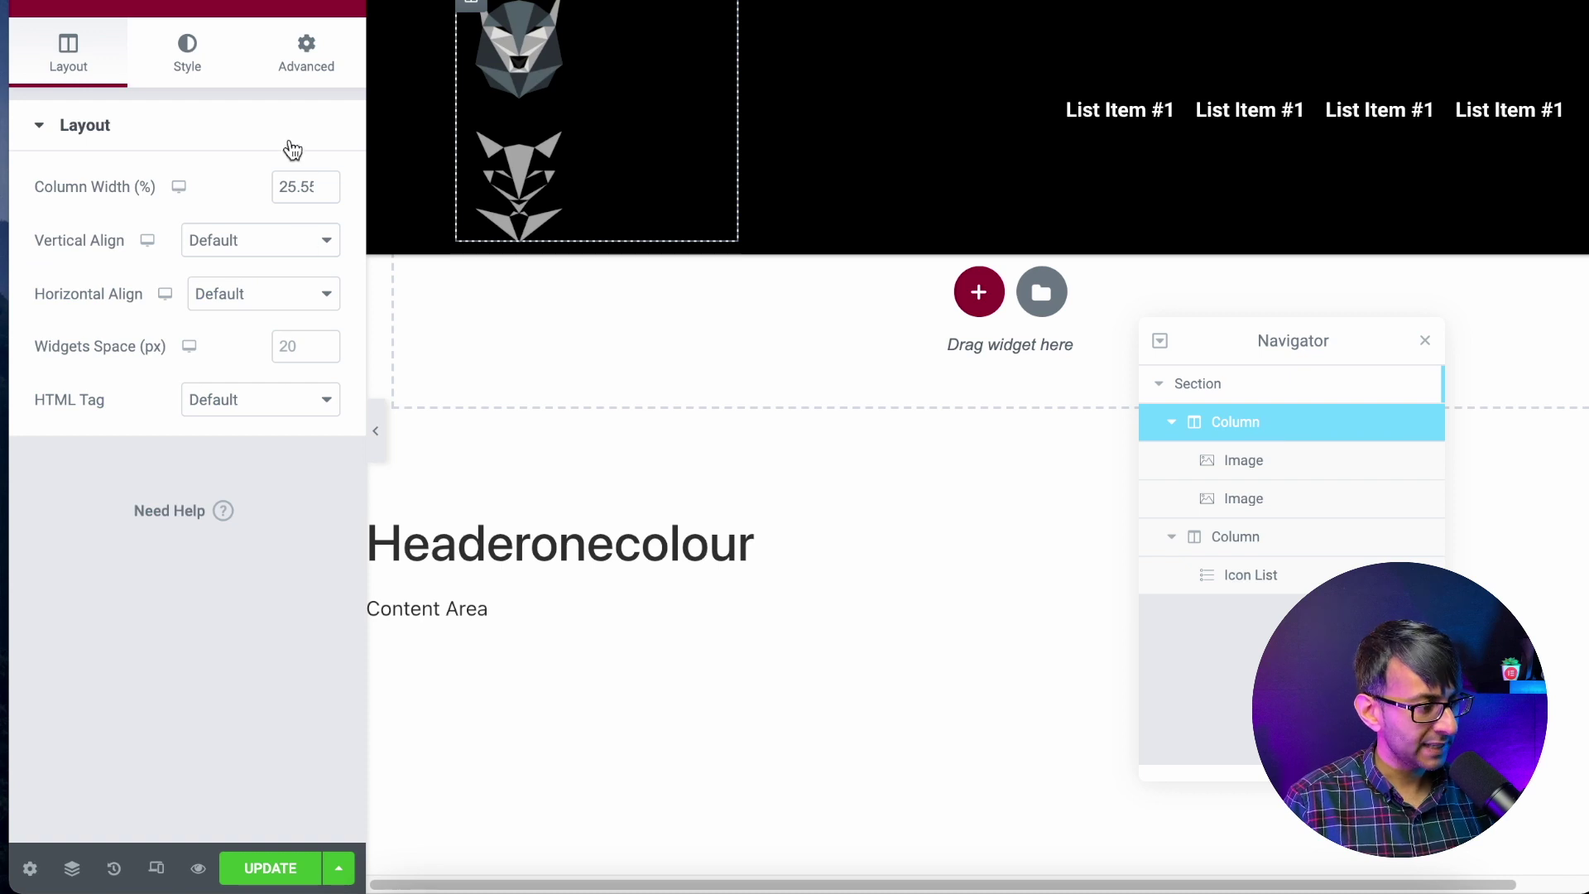
pyautogui.click(307, 66)
pyautogui.click(190, 755)
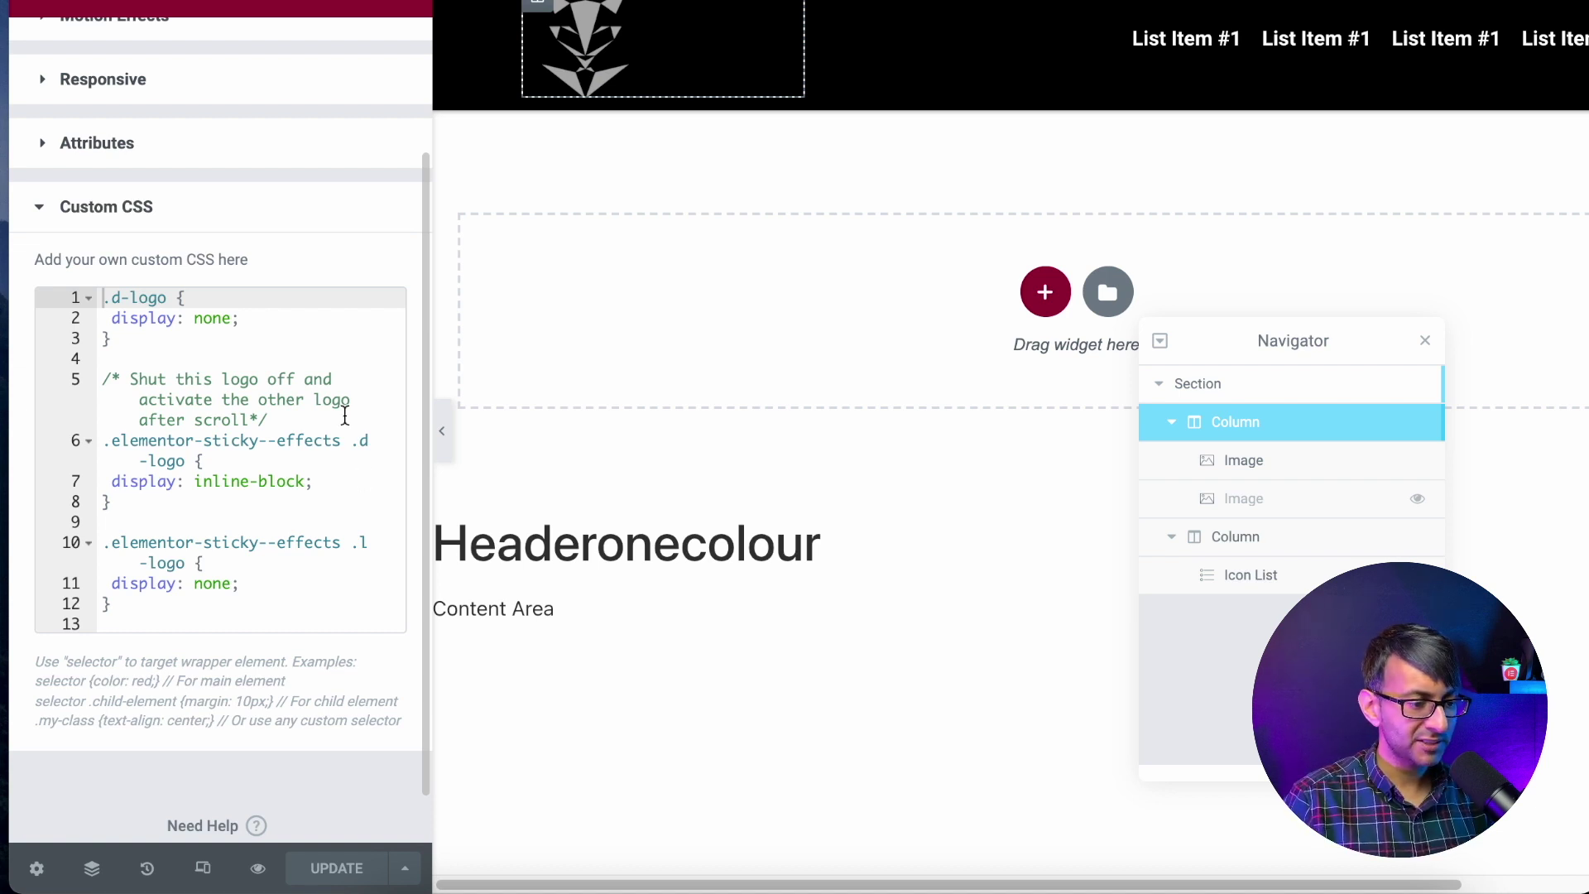
# Check the menu colour rules on lines 5–9 of the header section's Custom CSS.
pyautogui.click(1272, 387)
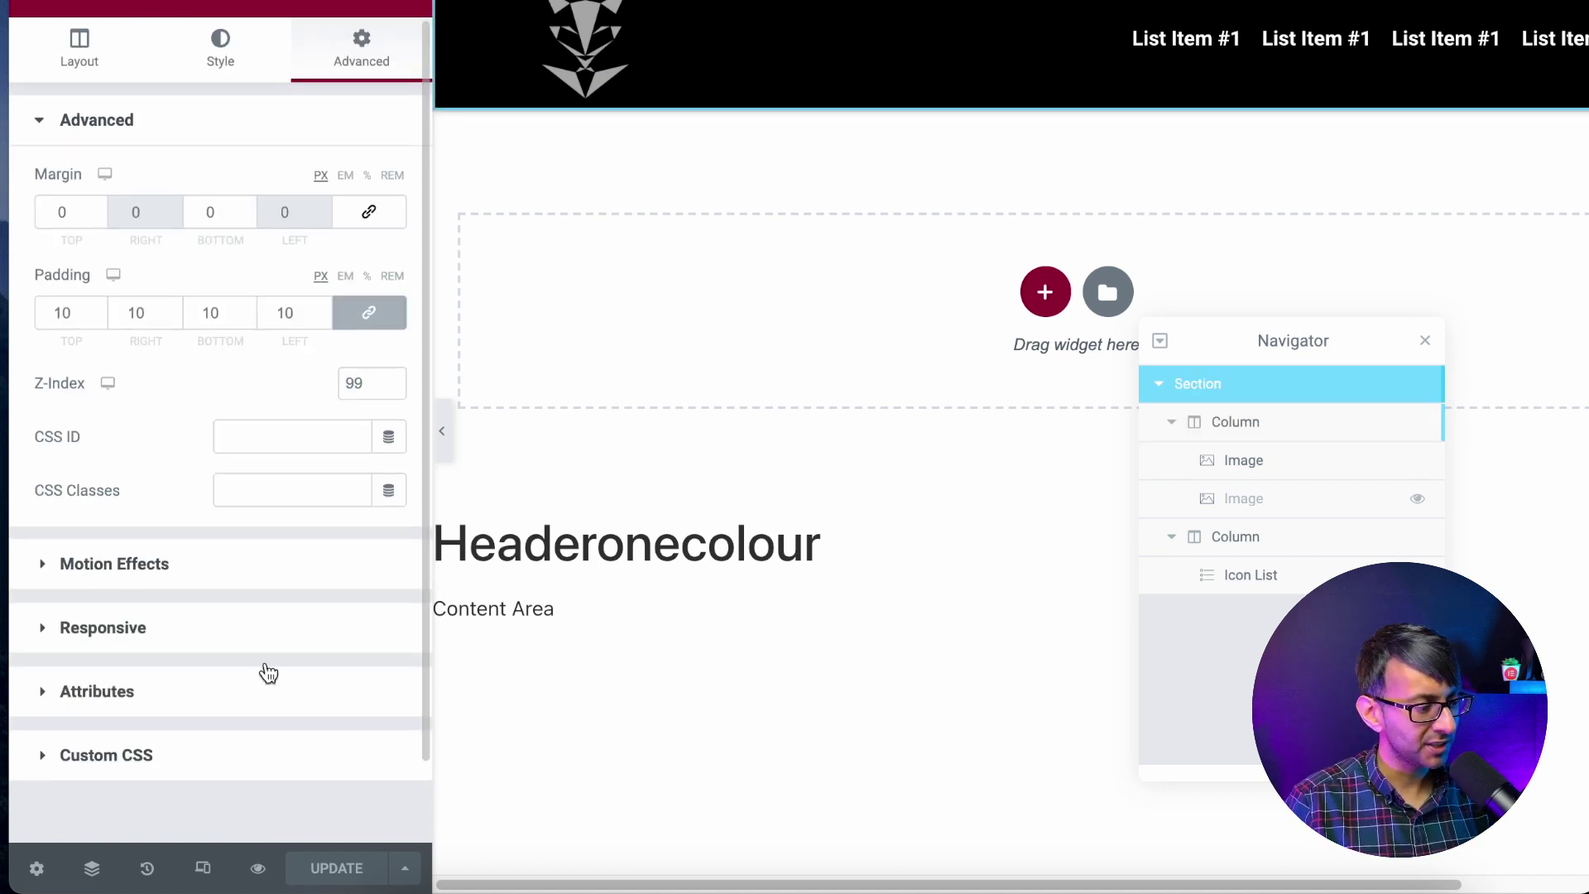
pyautogui.scroll(-1, 262, 703)
pyautogui.click(259, 742)
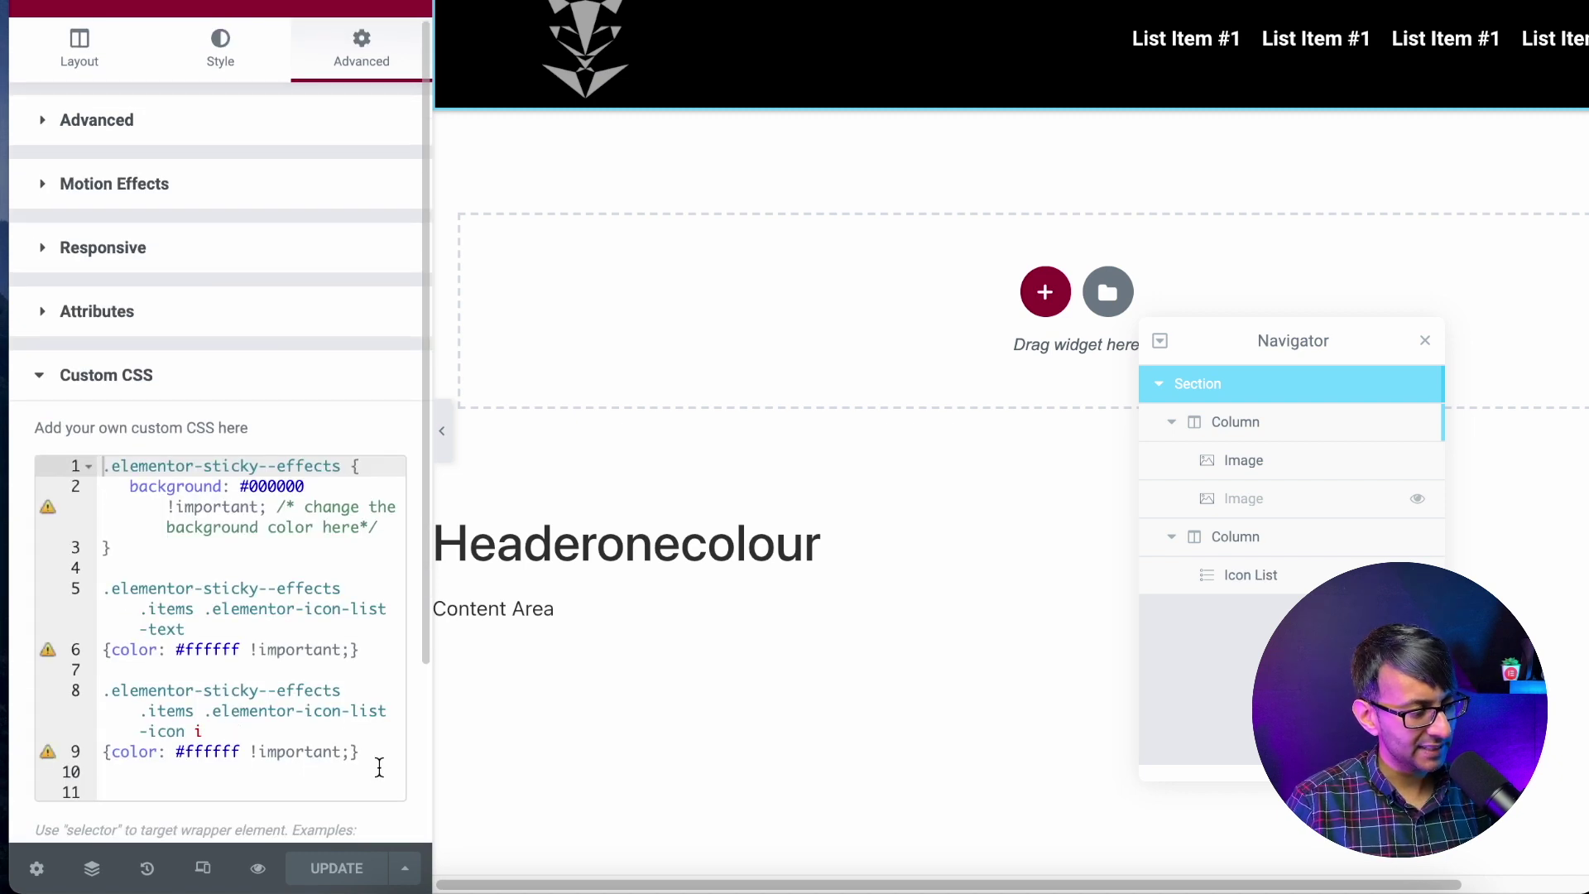
pyautogui.moveTo(369, 753); pyautogui.dragTo(89, 608)
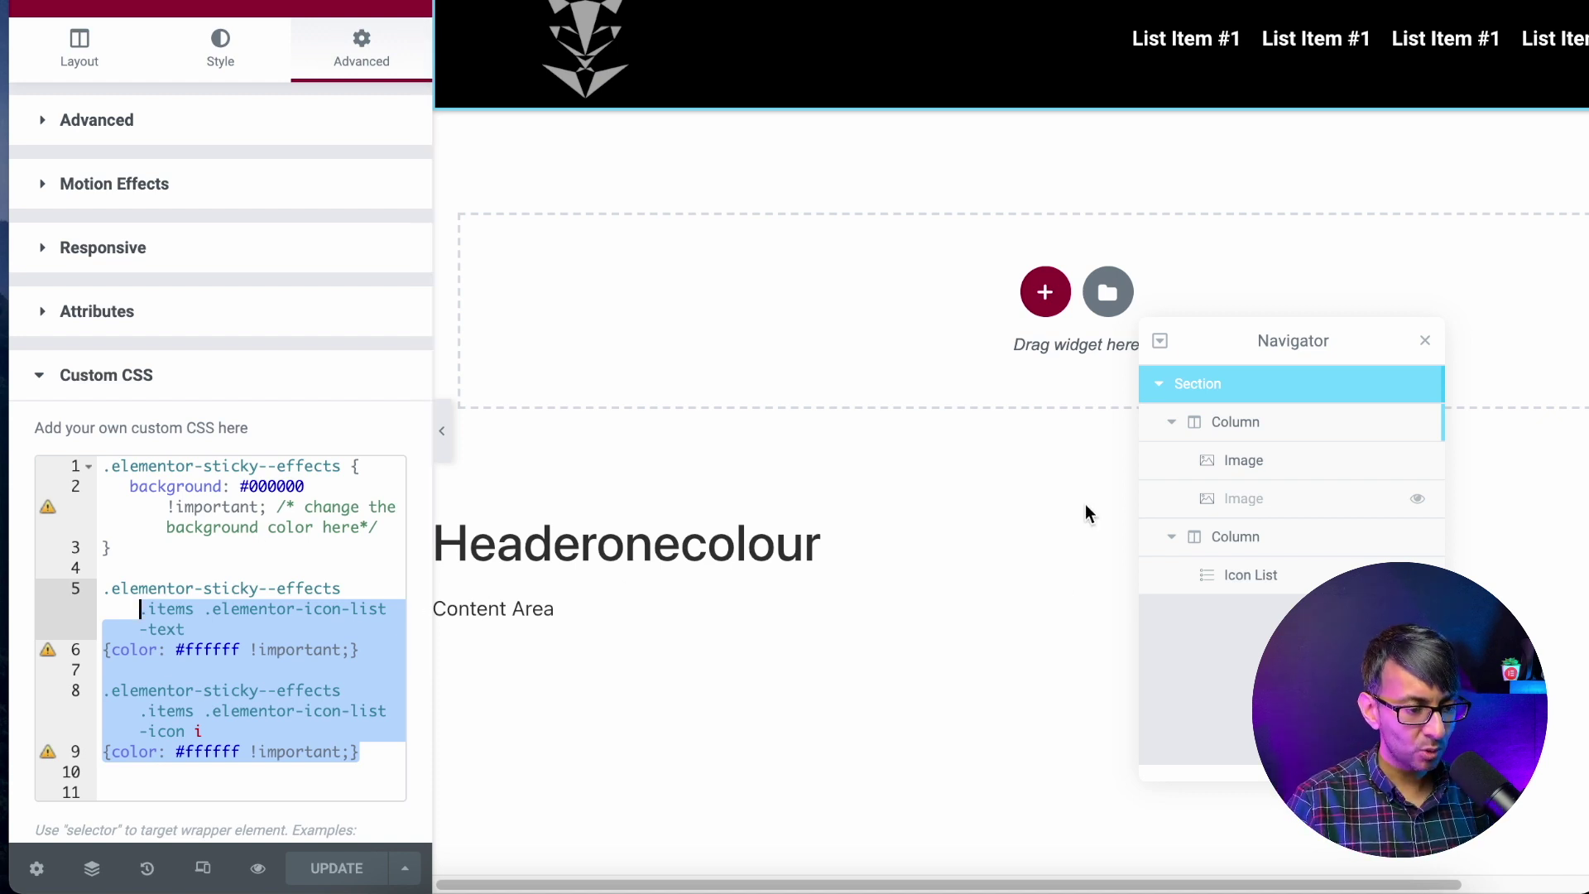
# Return to the logo column's Custom CSS with its d-logo/l-logo swap rules.
pyautogui.click(1231, 424)
pyautogui.scroll(-1, 226, 734)
pyautogui.click(227, 726)
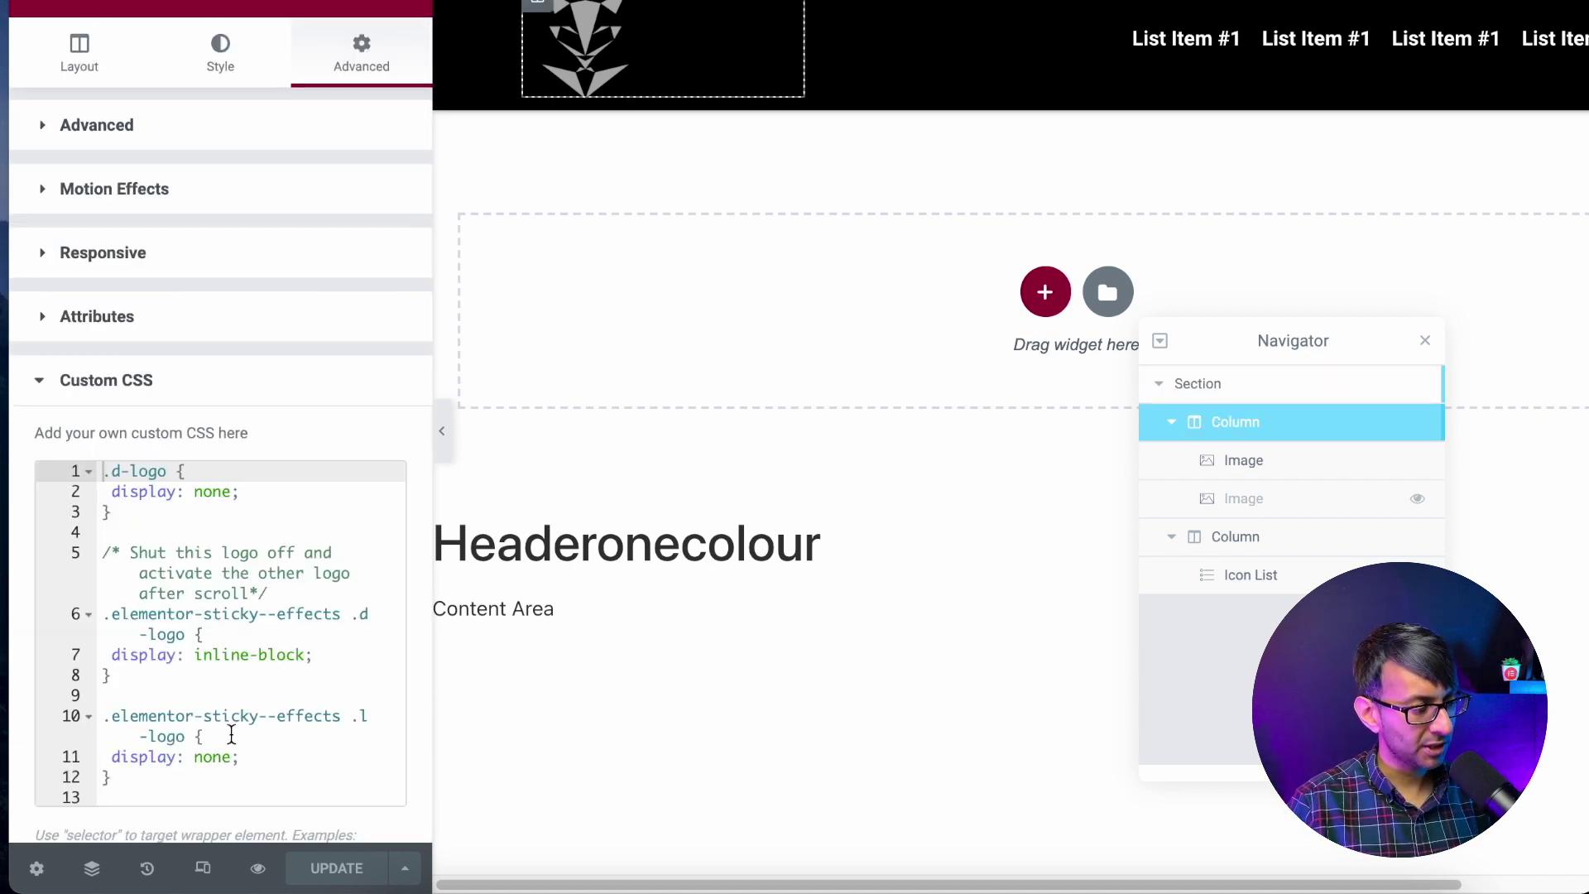
pyautogui.scroll(-3, 292, 551)
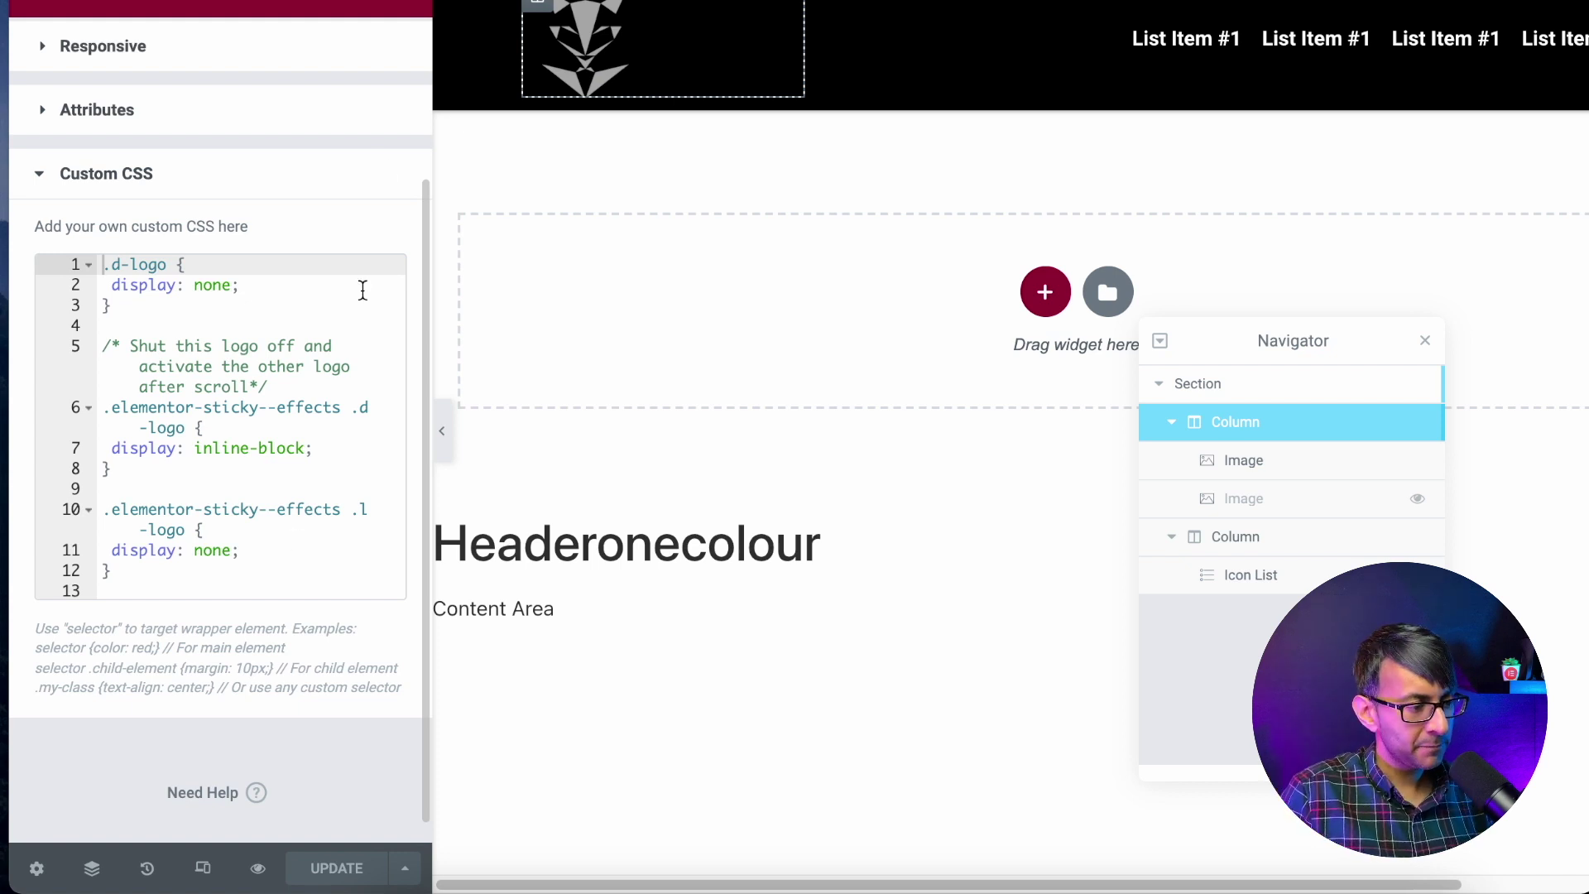
pyautogui.scroll(3, 273, 253)
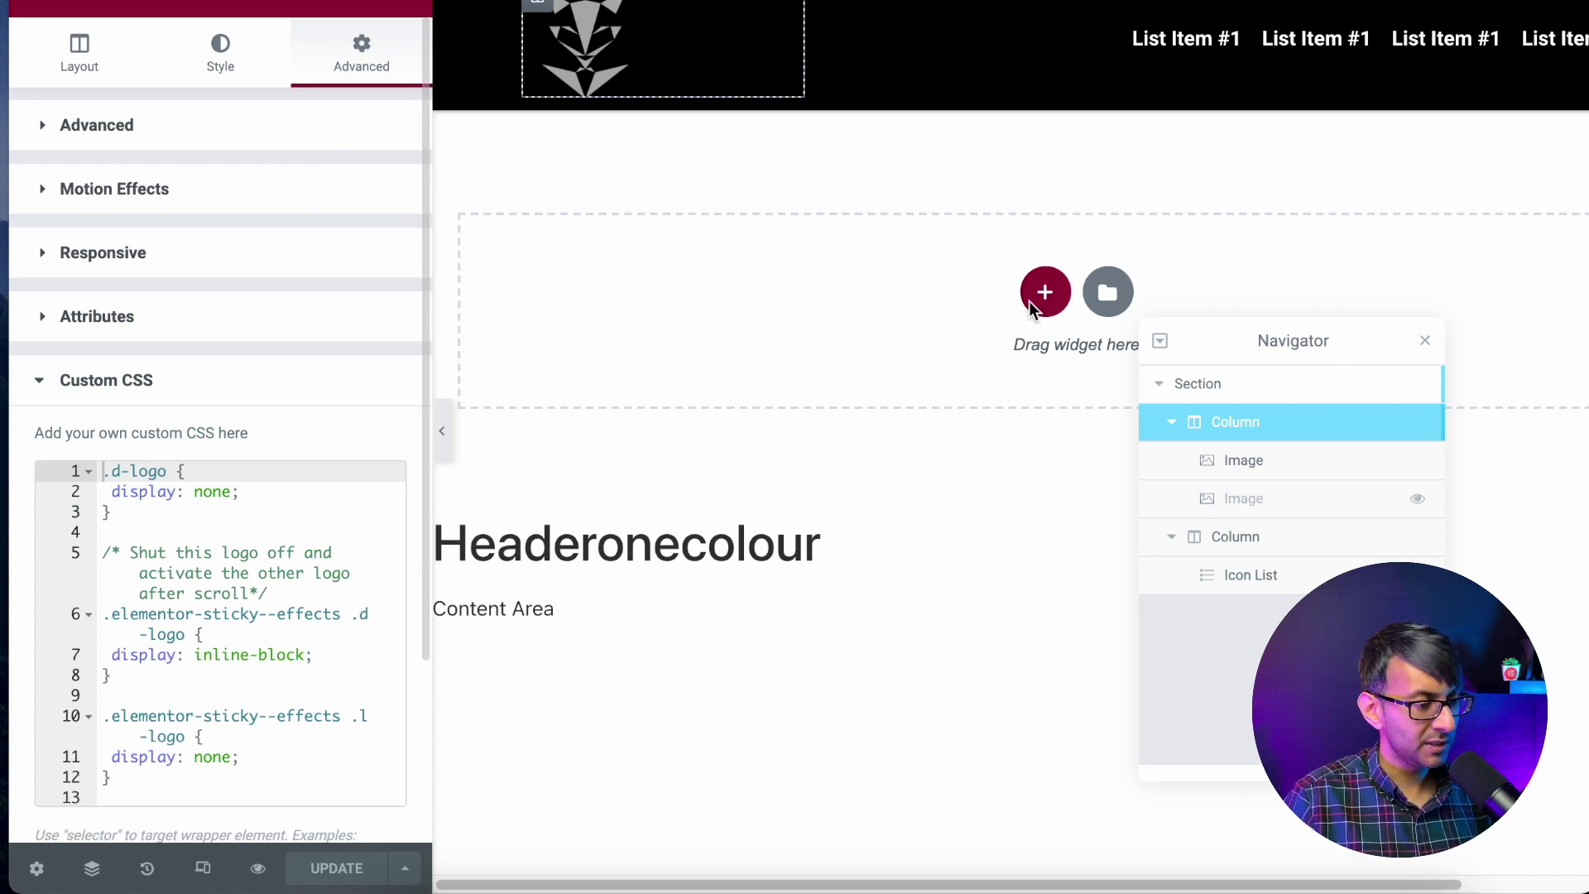
# Select the header section and check its Z-Index value of 99.
pyautogui.click(1220, 383)
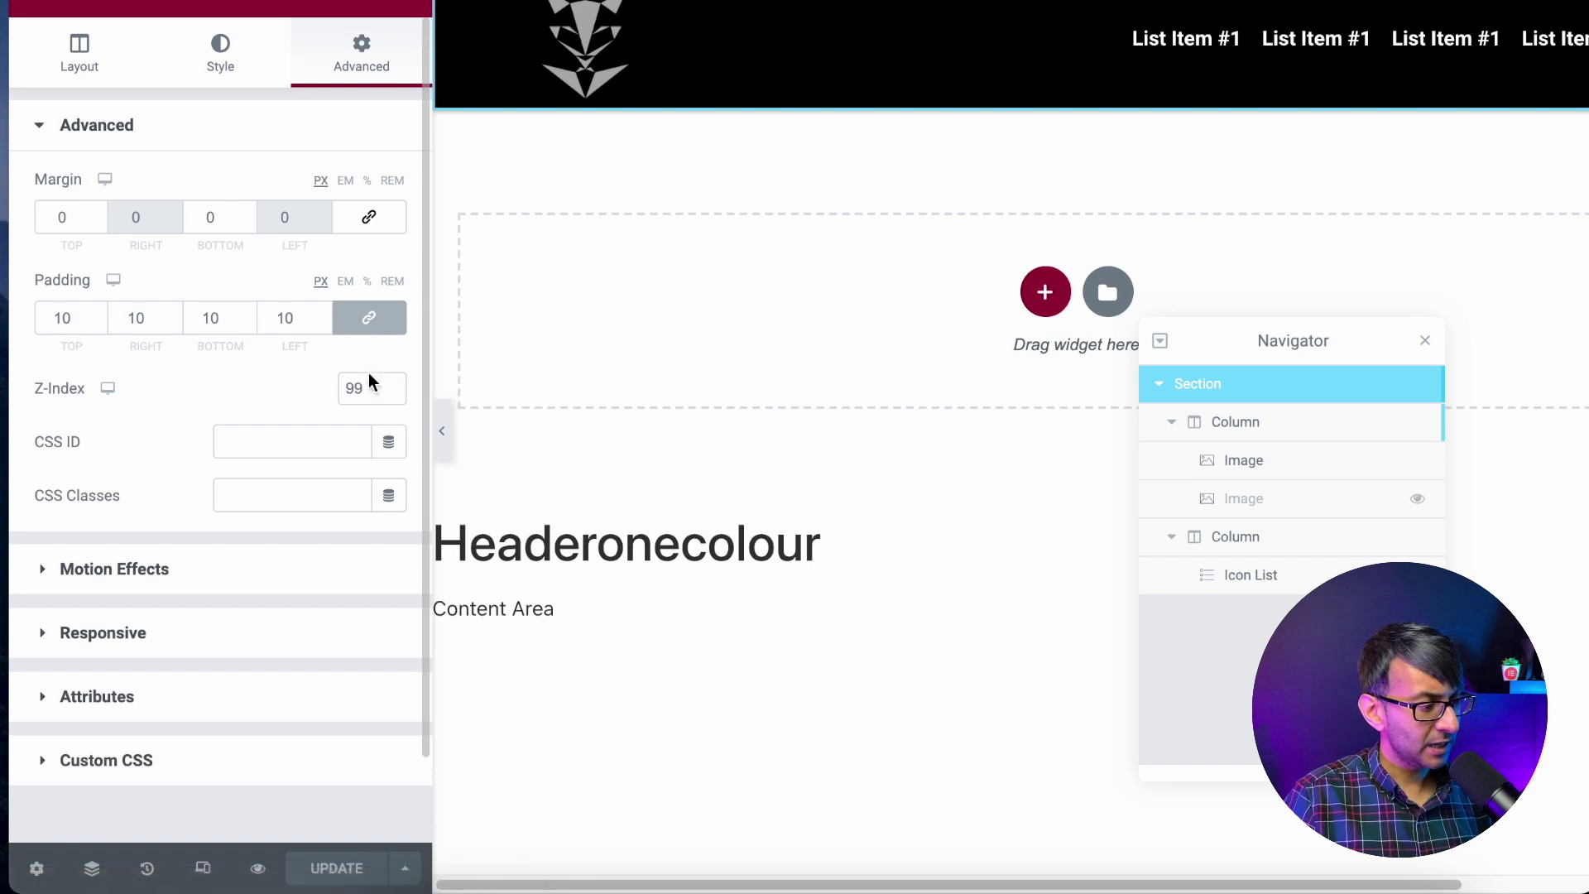
pyautogui.moveTo(367, 386); pyautogui.dragTo(323, 389)
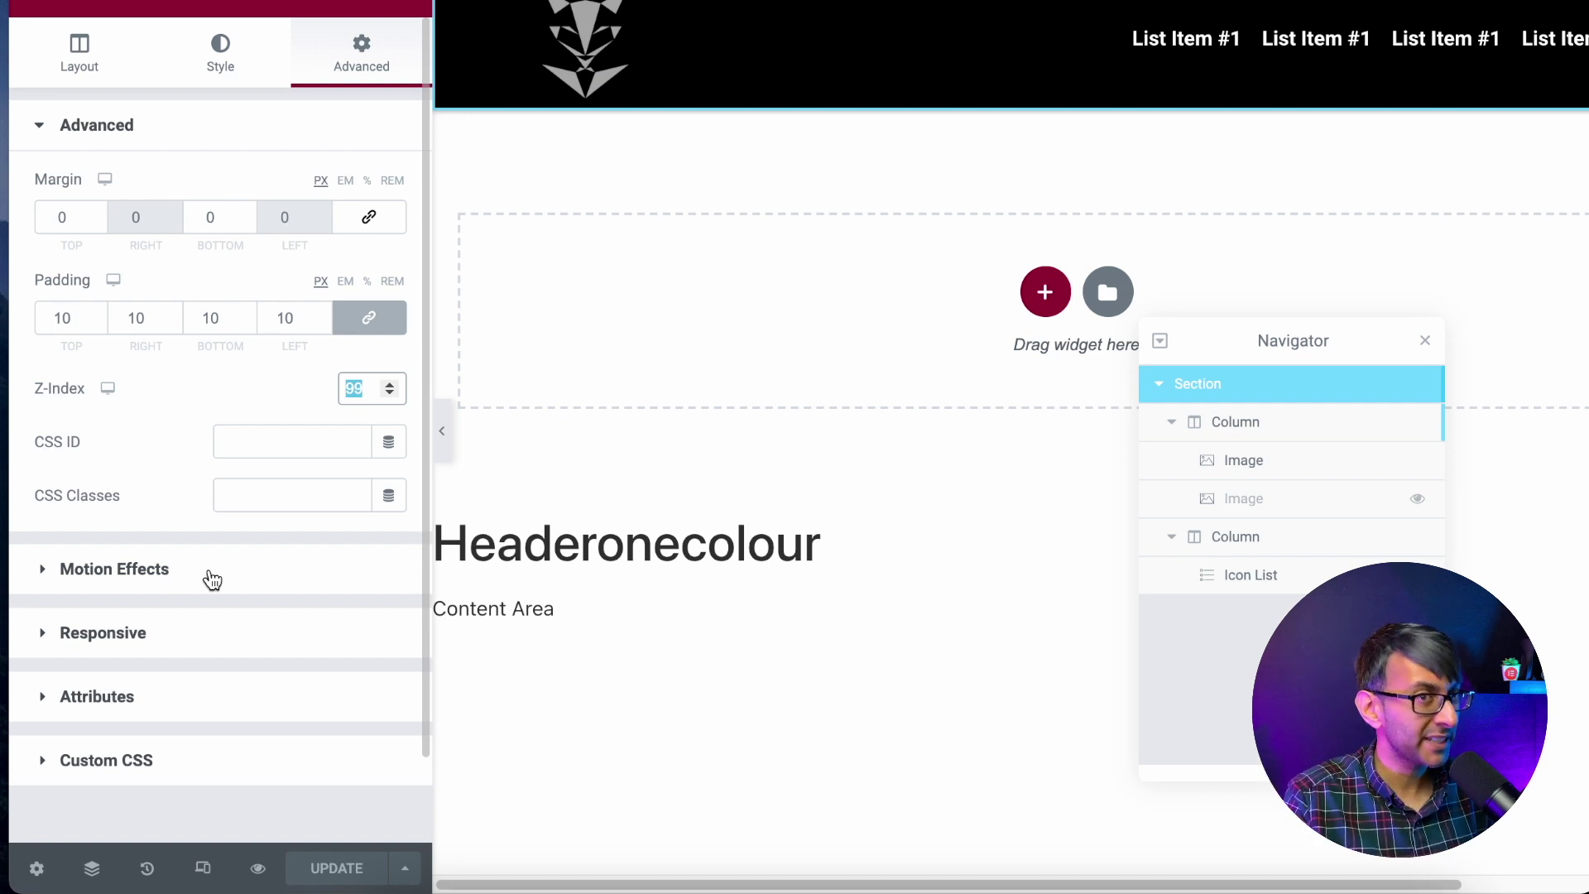
# Leave the header's sticky Offset at 0 in Motion Effects.
pyautogui.click(213, 580)
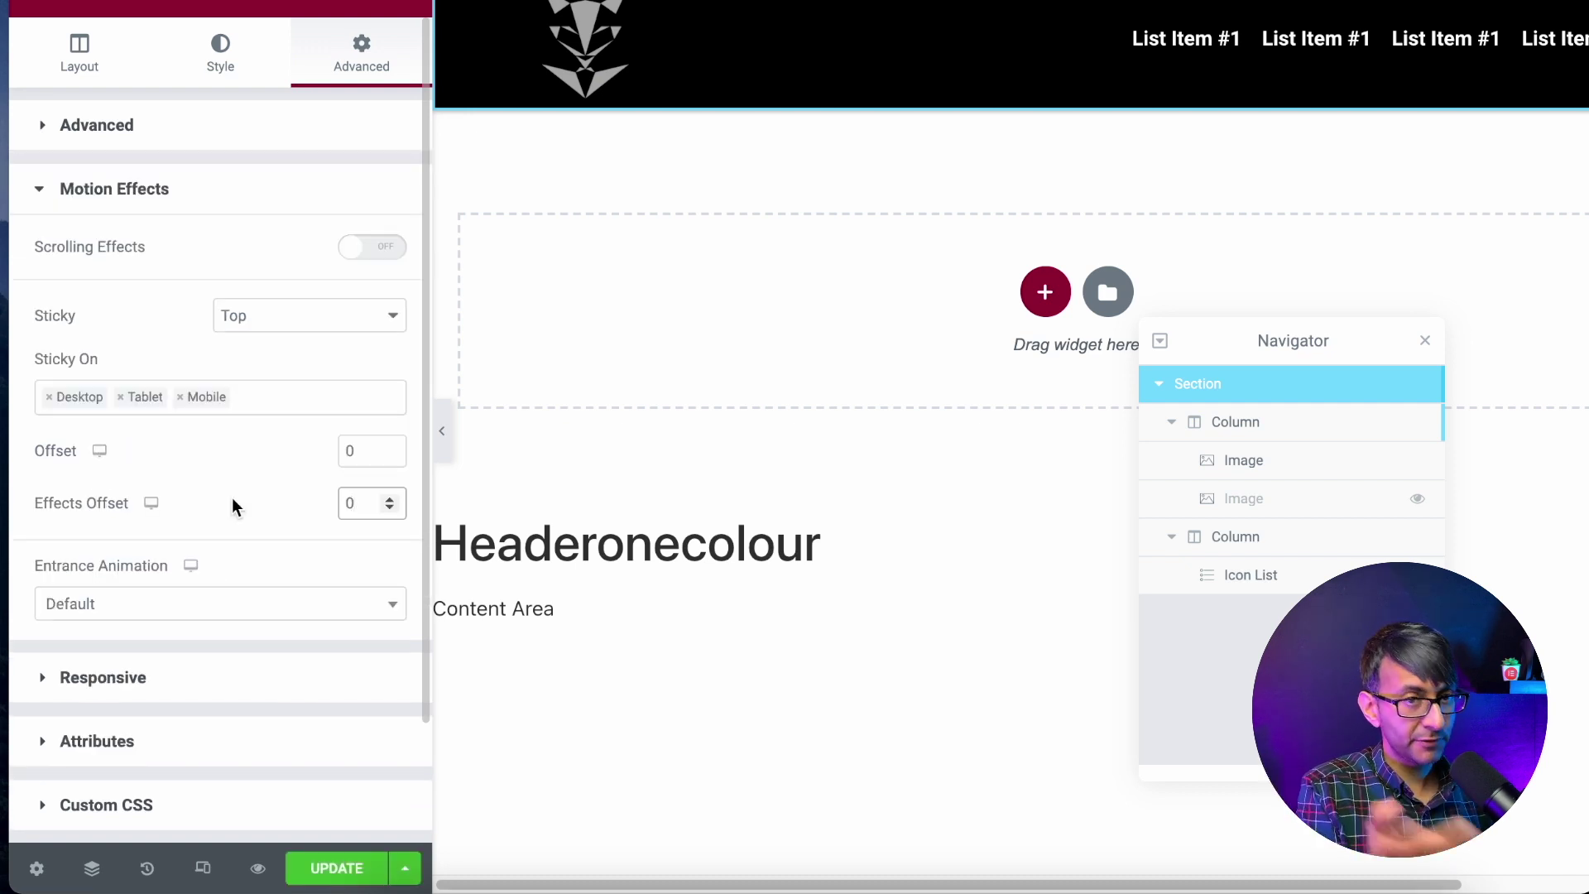
pyautogui.hotkey('shift', 'Tab')
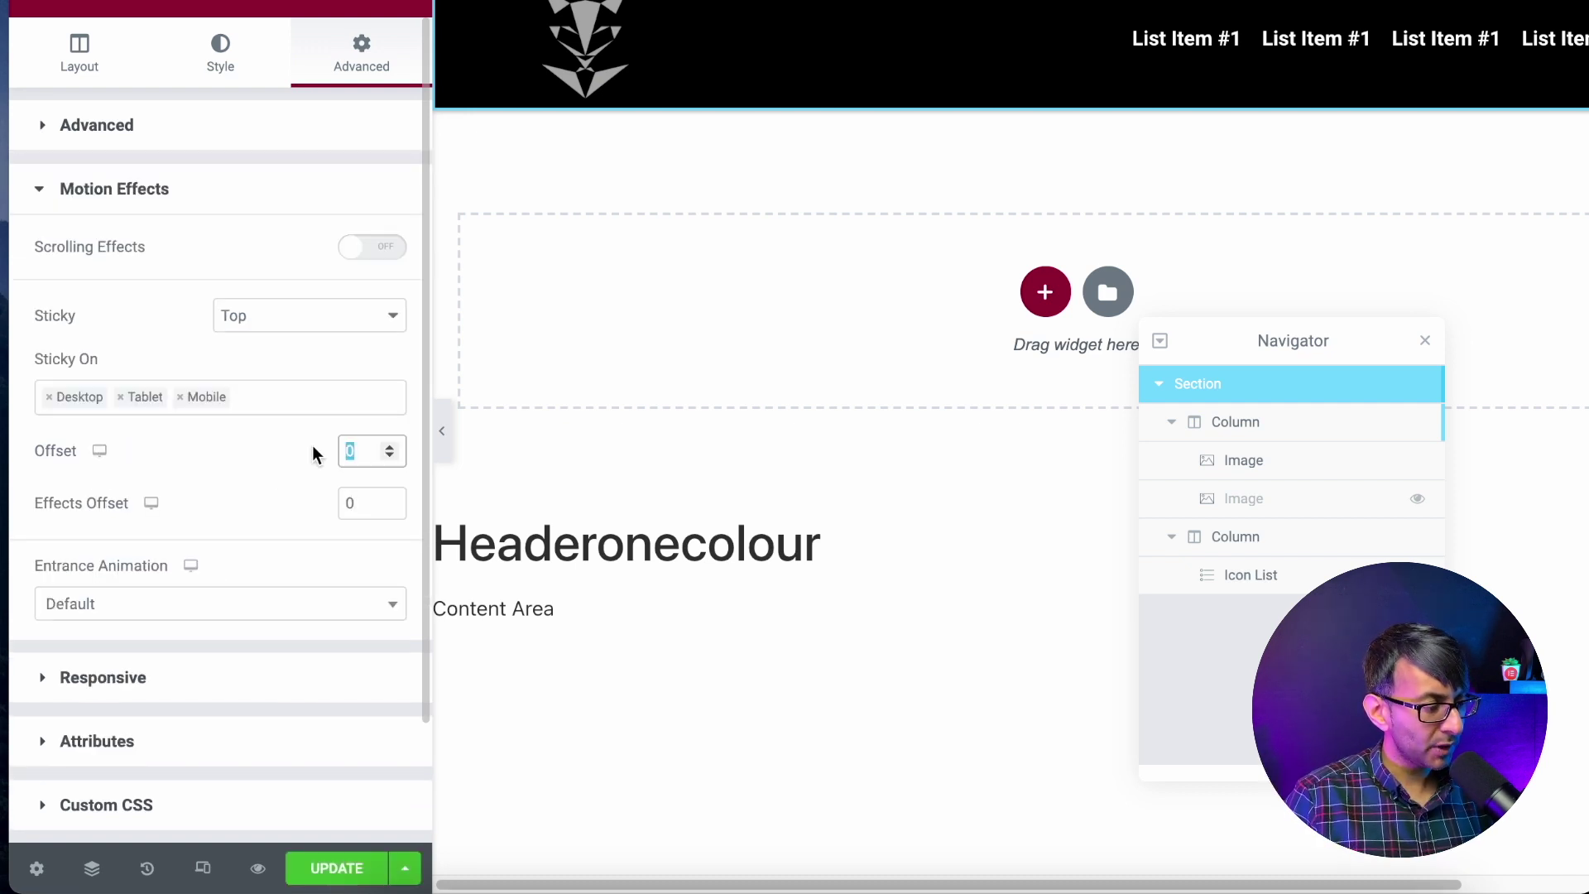
pyautogui.write('60')
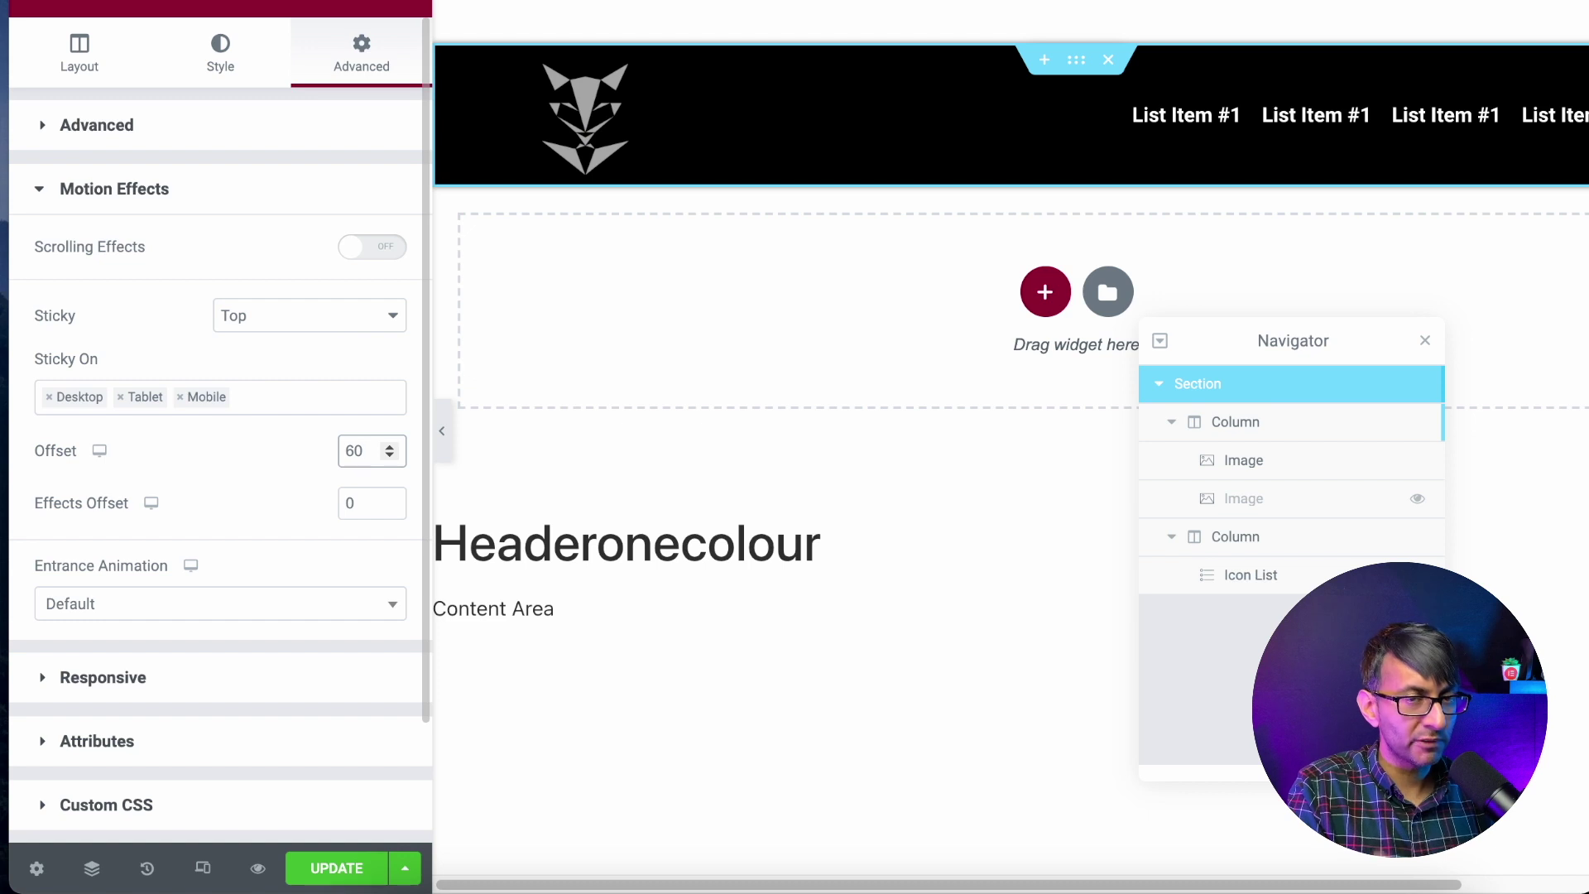
pyautogui.press('BackSpace')
pyautogui.press('BackSpace')
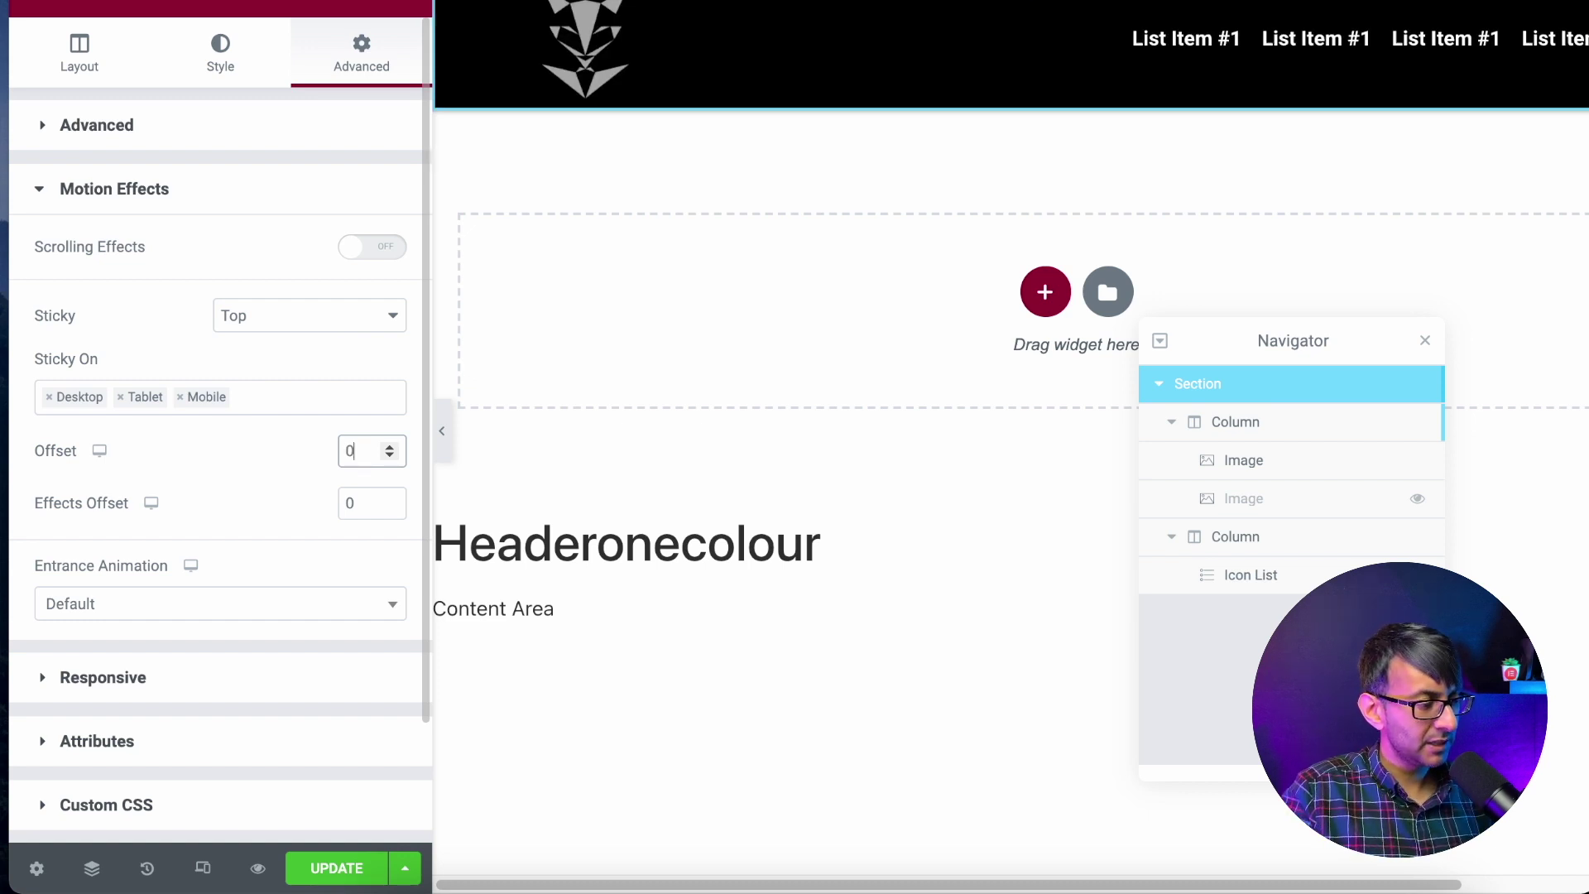
# Set the Effects Offset to 50 and update the header template.
pyautogui.doubleClick(351, 503)
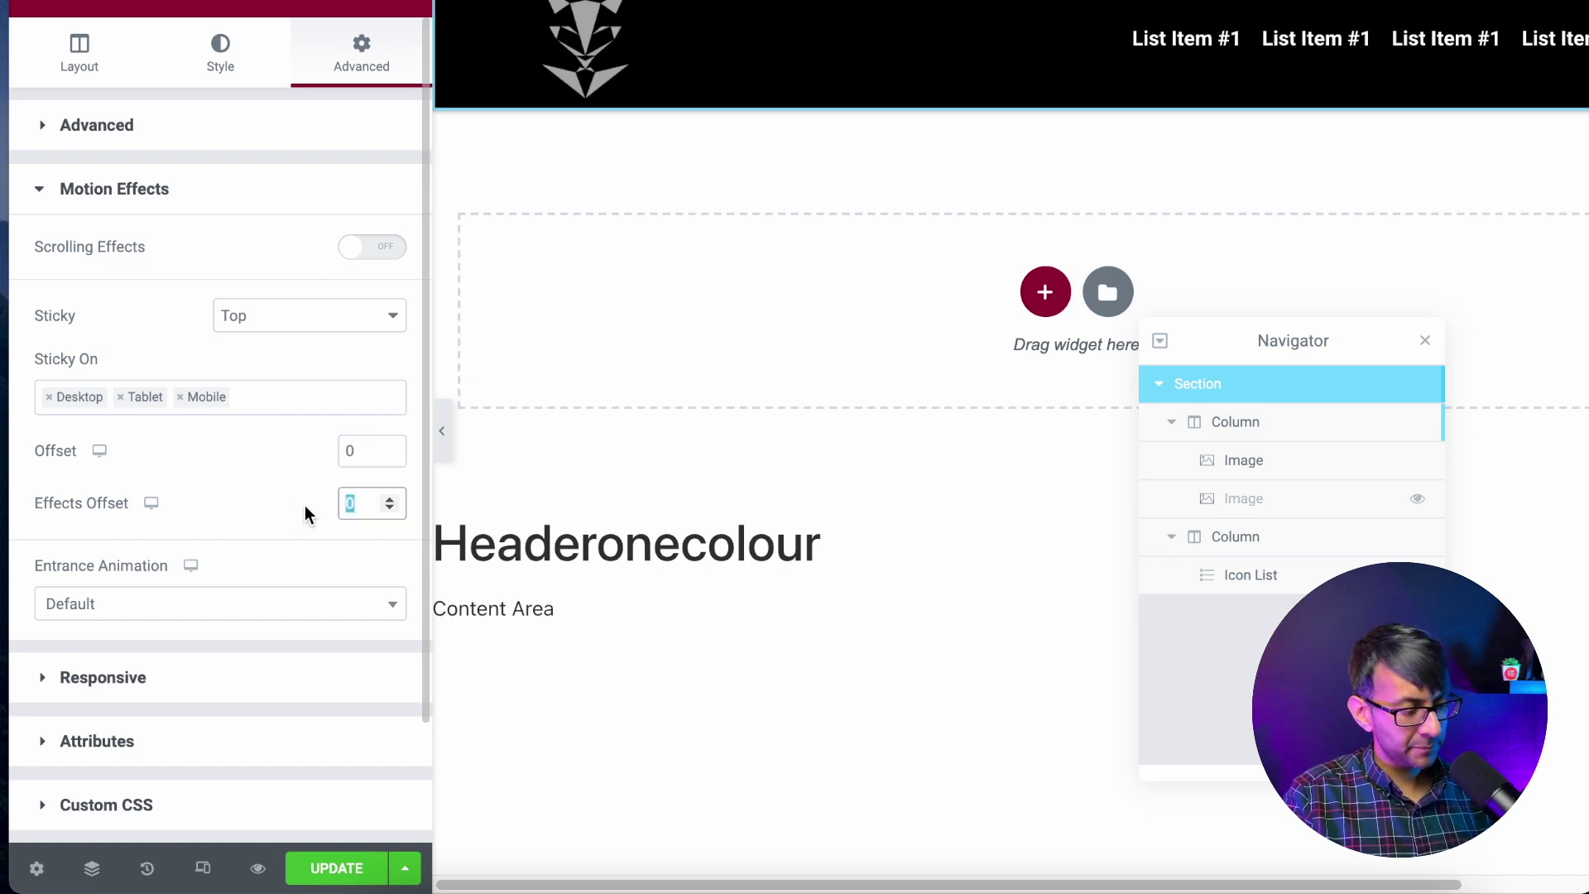
pyautogui.write('10')
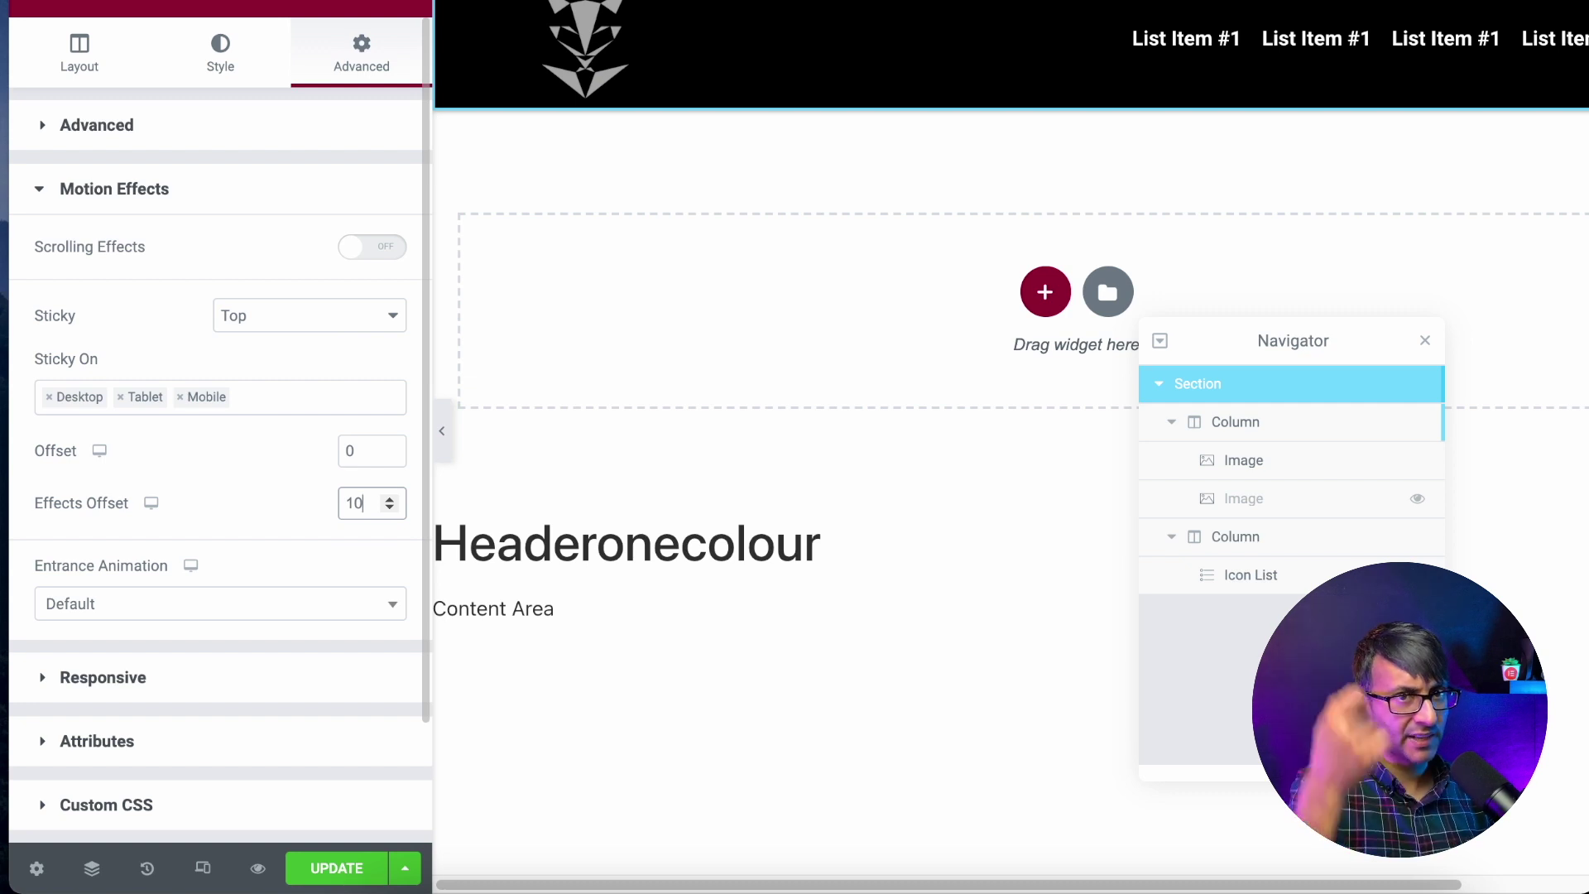
pyautogui.press('BackSpace')
pyautogui.press('BackSpace')
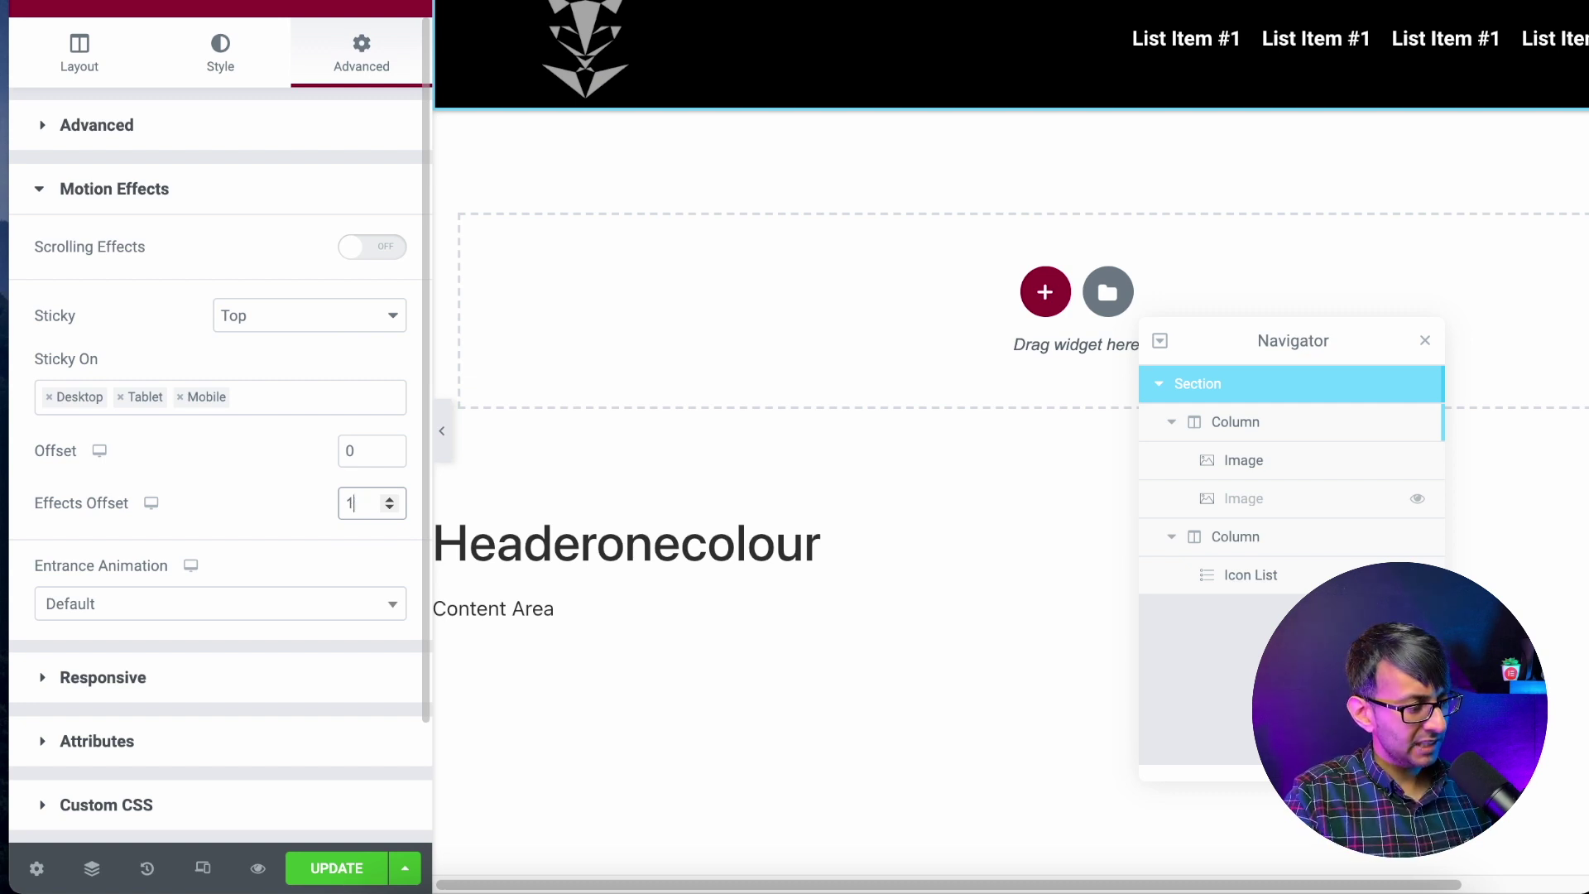
pyautogui.write('1100')
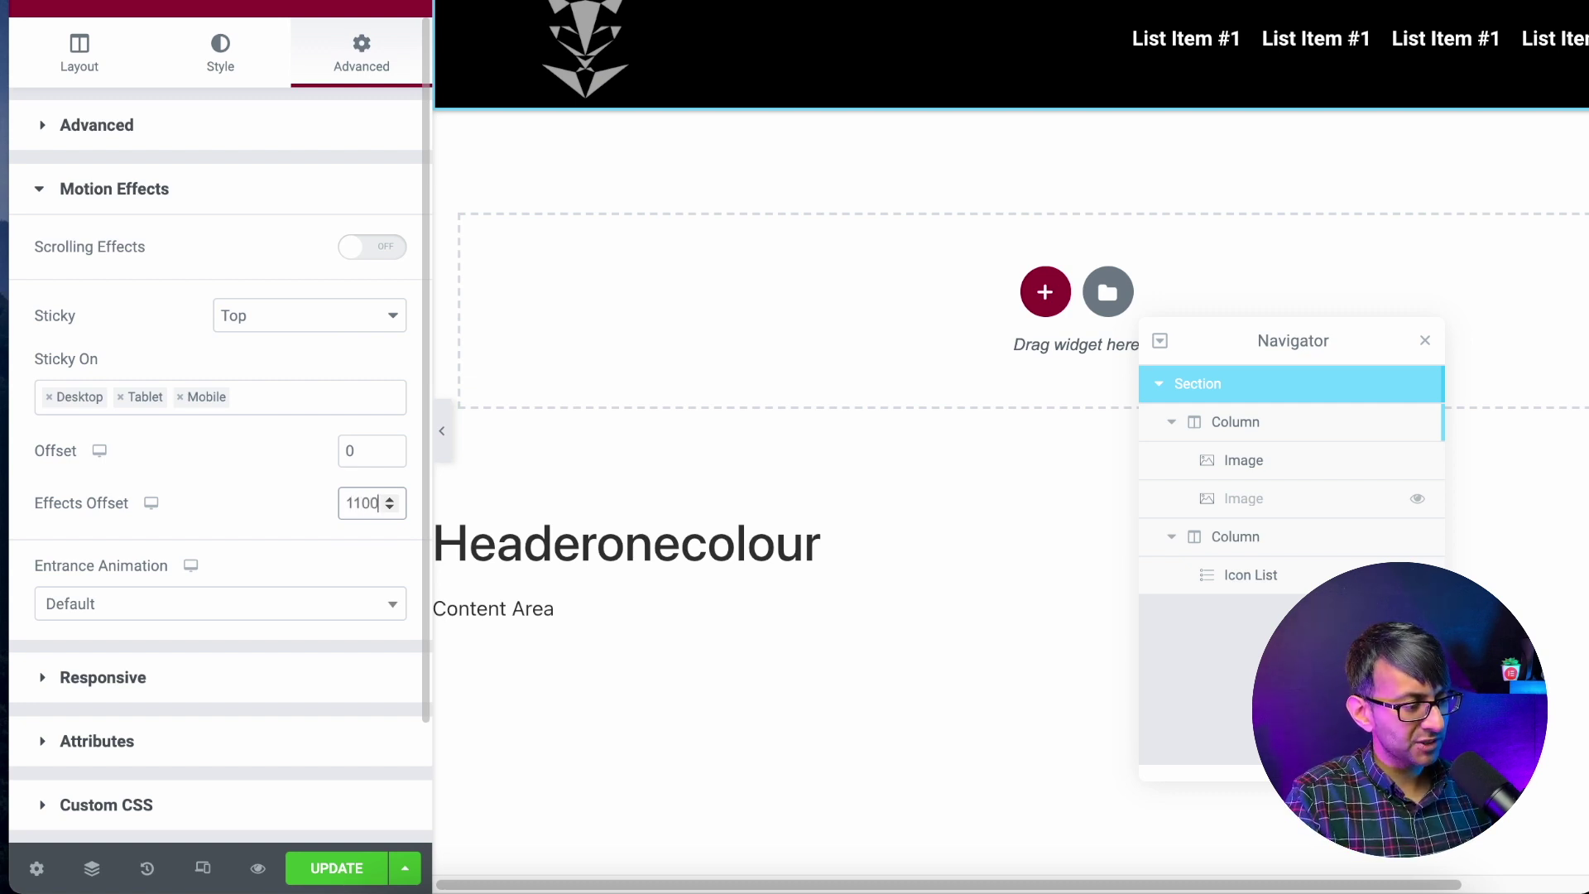
pyautogui.press('BackSpace')
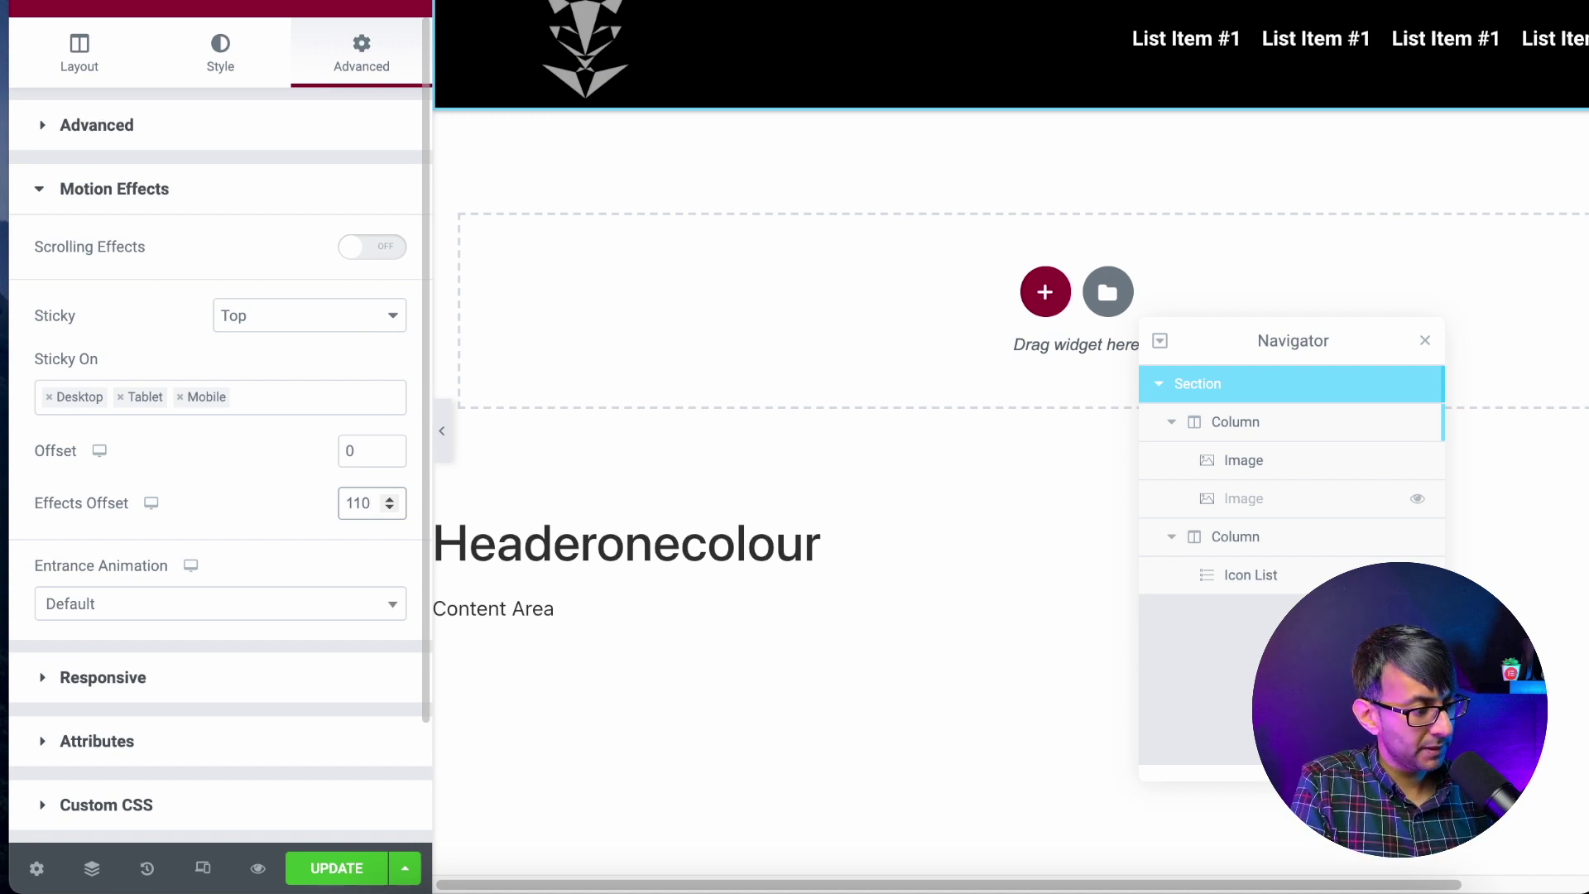
pyautogui.press('BackSpace')
pyautogui.press('BackSpace')
pyautogui.press('BackSpace')
pyautogui.write('50')
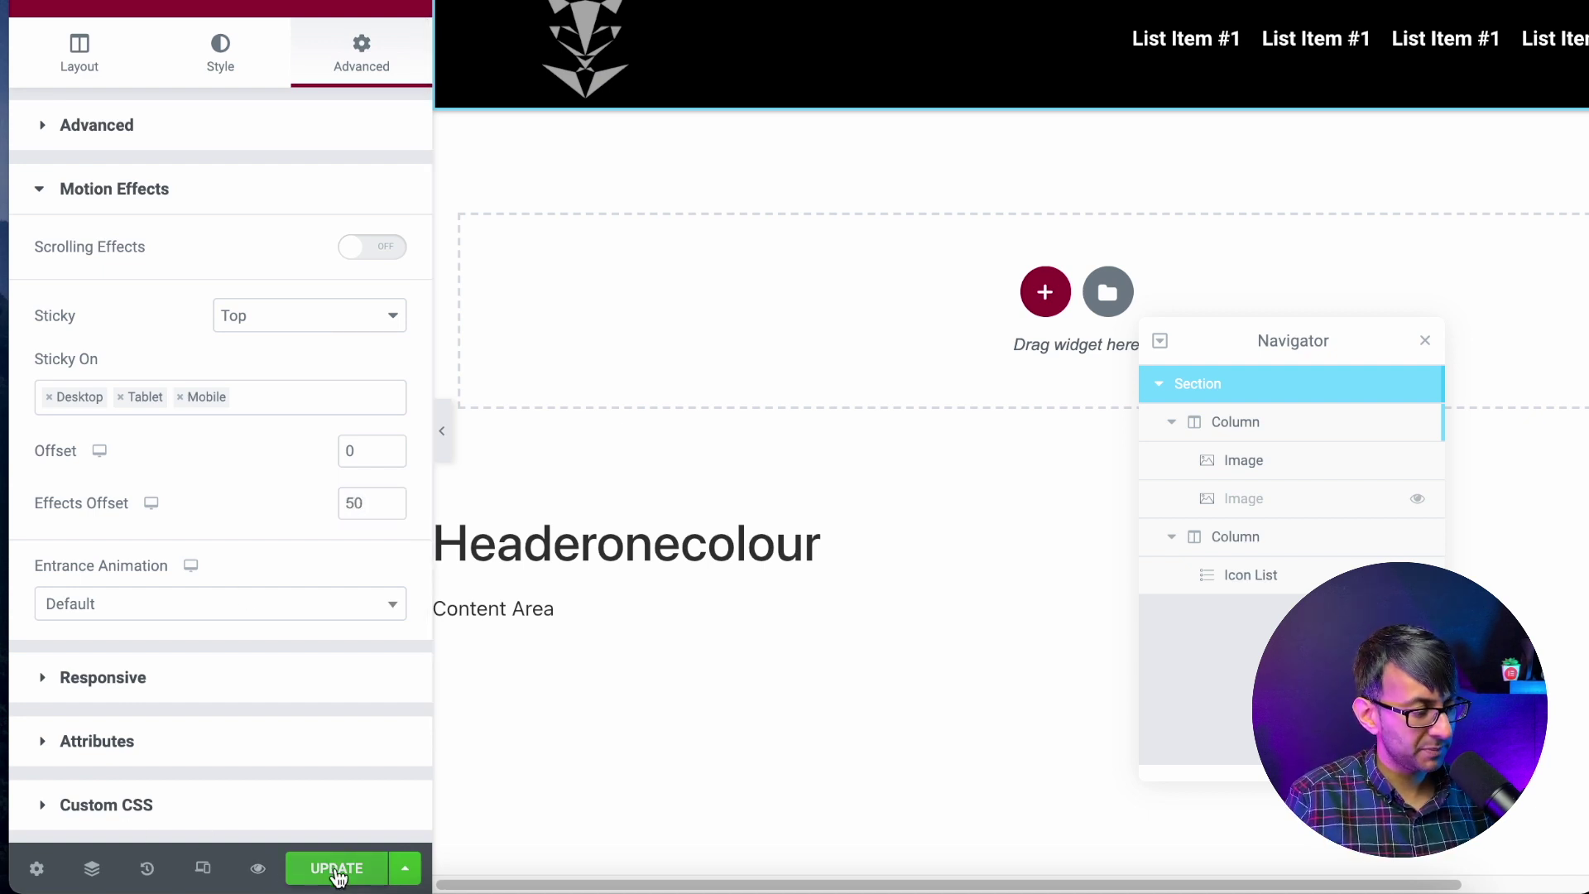
pyautogui.click(335, 869)
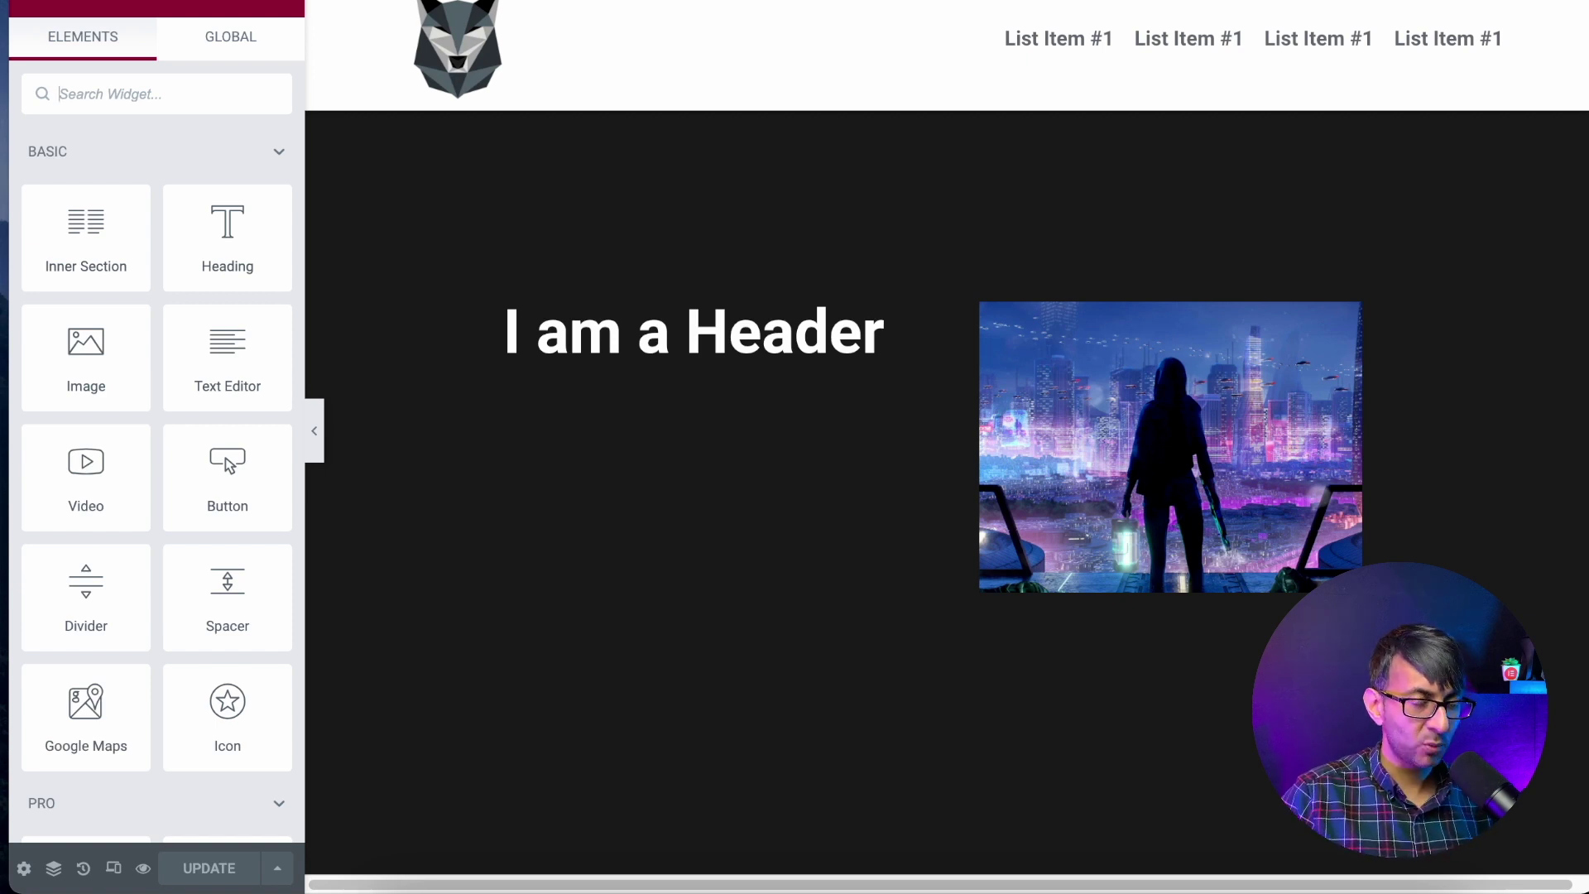
# Scroll the page preview up and down to watch the header turn black with white logo and menu.
pyautogui.scroll(-1, 1370, 306)
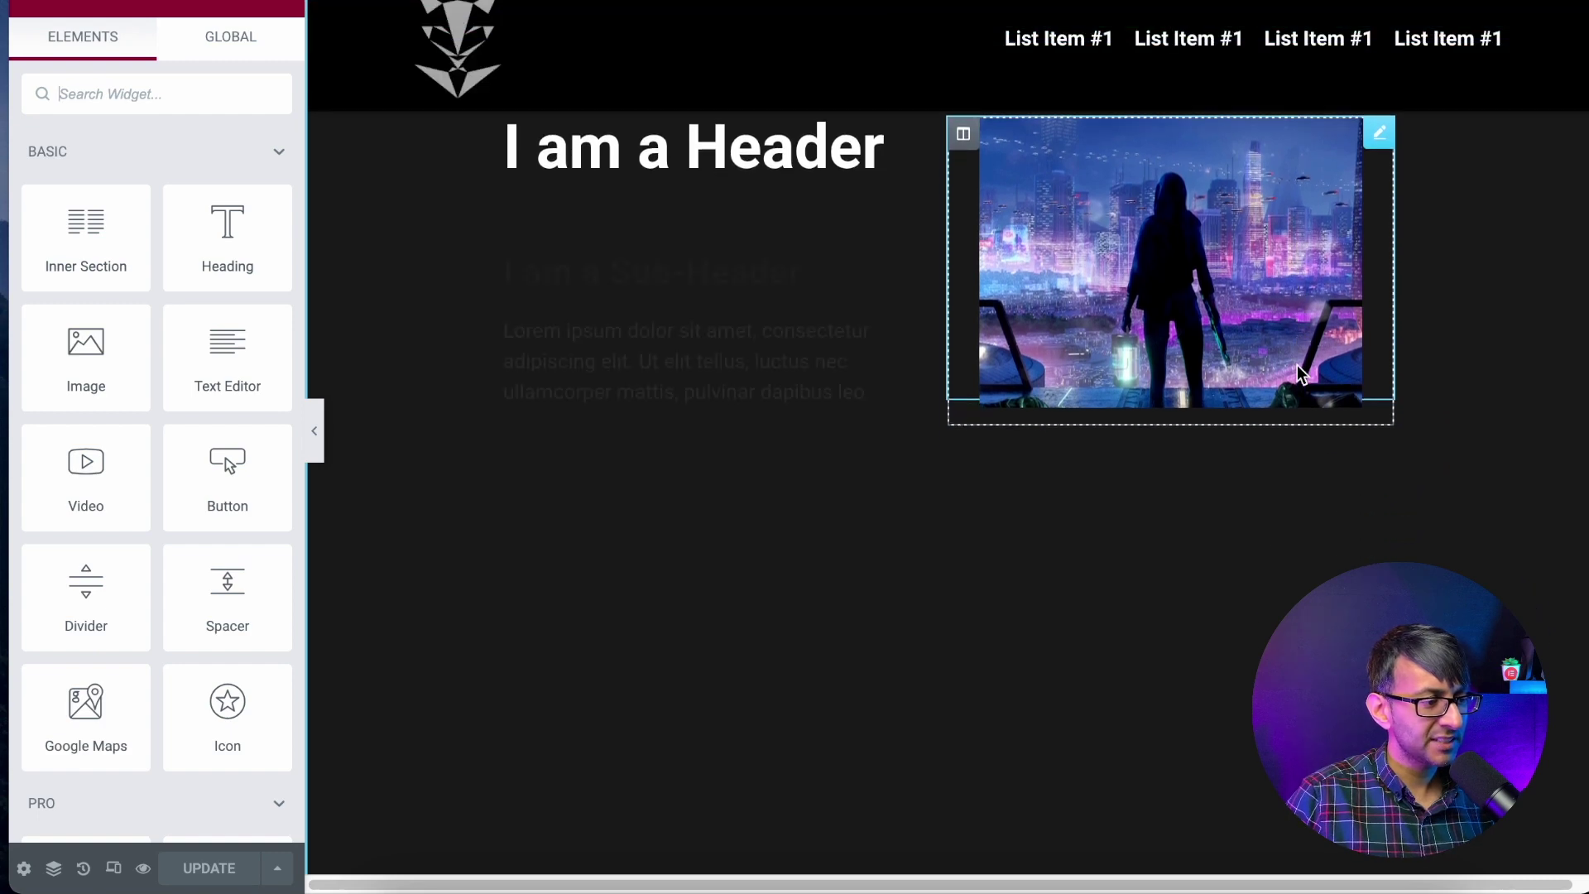
pyautogui.scroll(-3, 1298, 374)
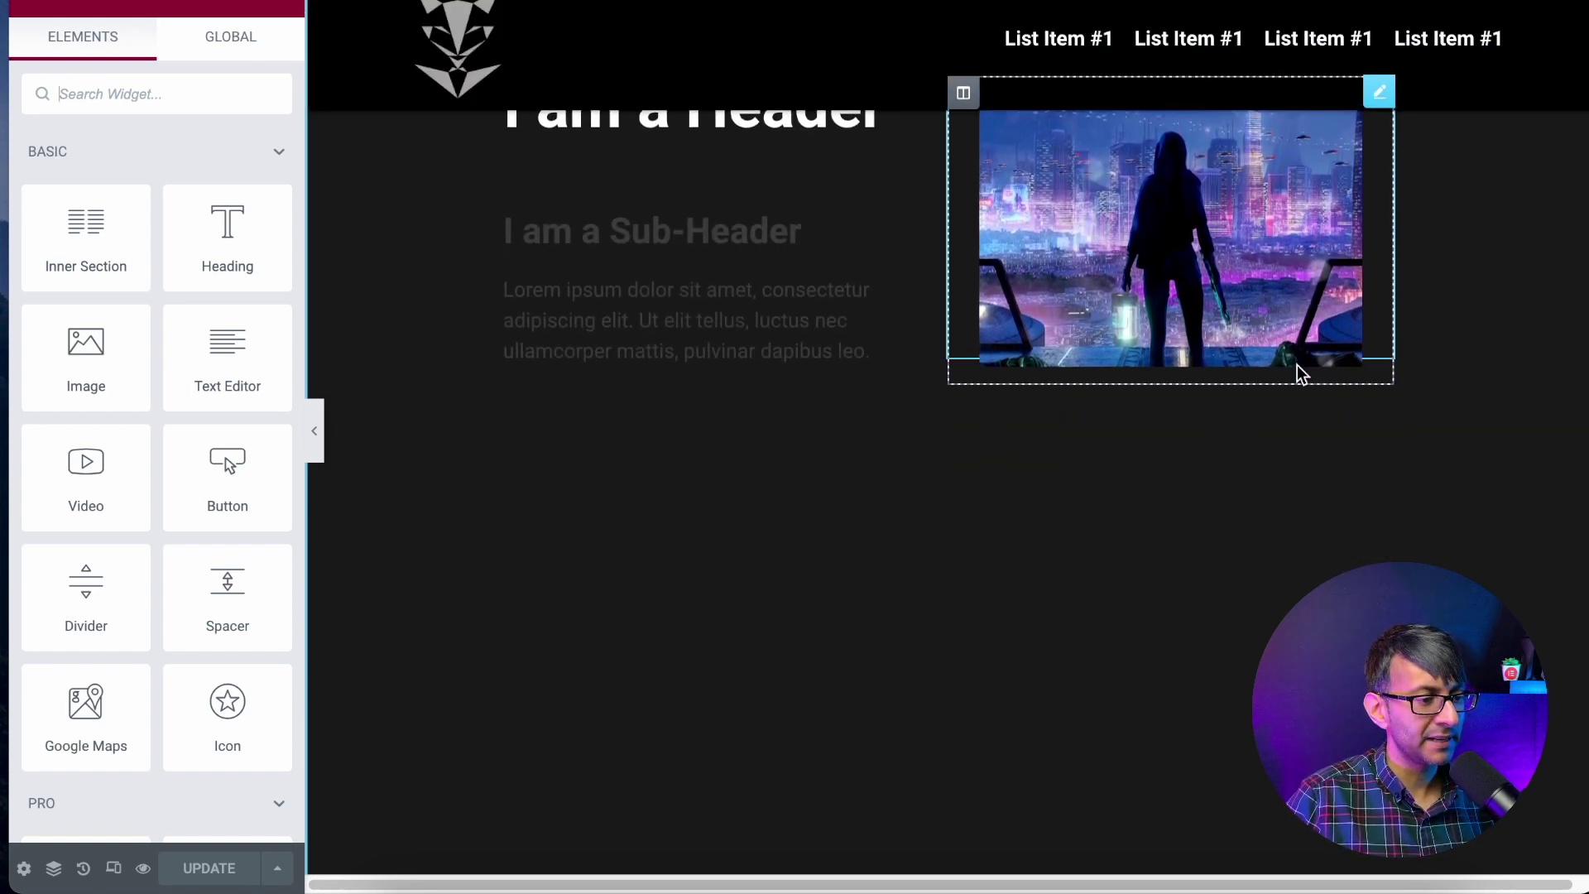
pyautogui.scroll(3, 1298, 374)
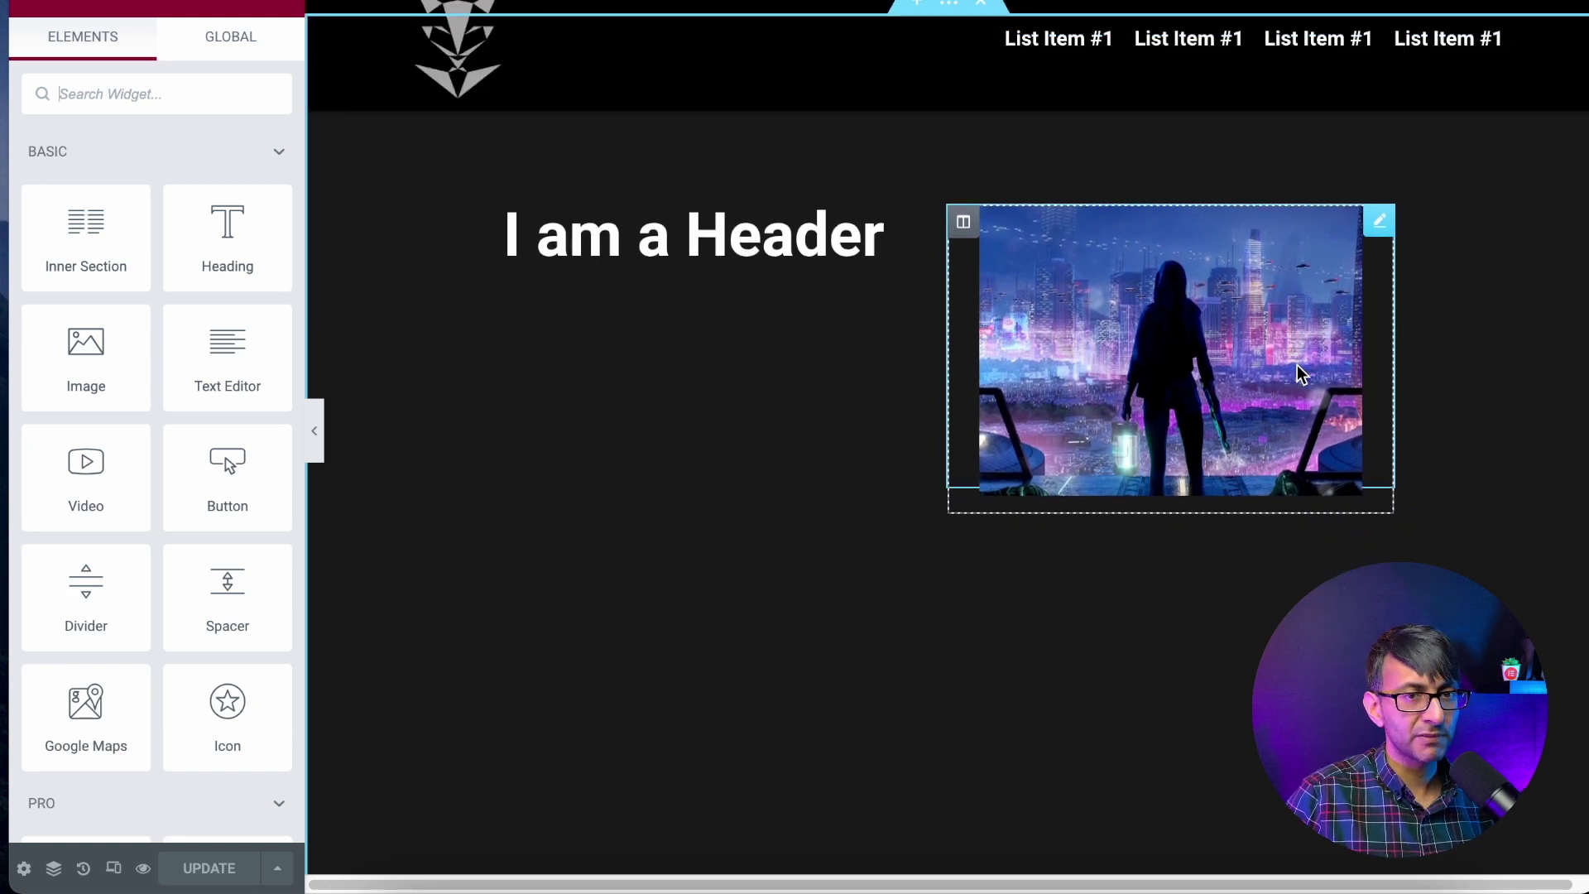
pyautogui.scroll(1, 1297, 365)
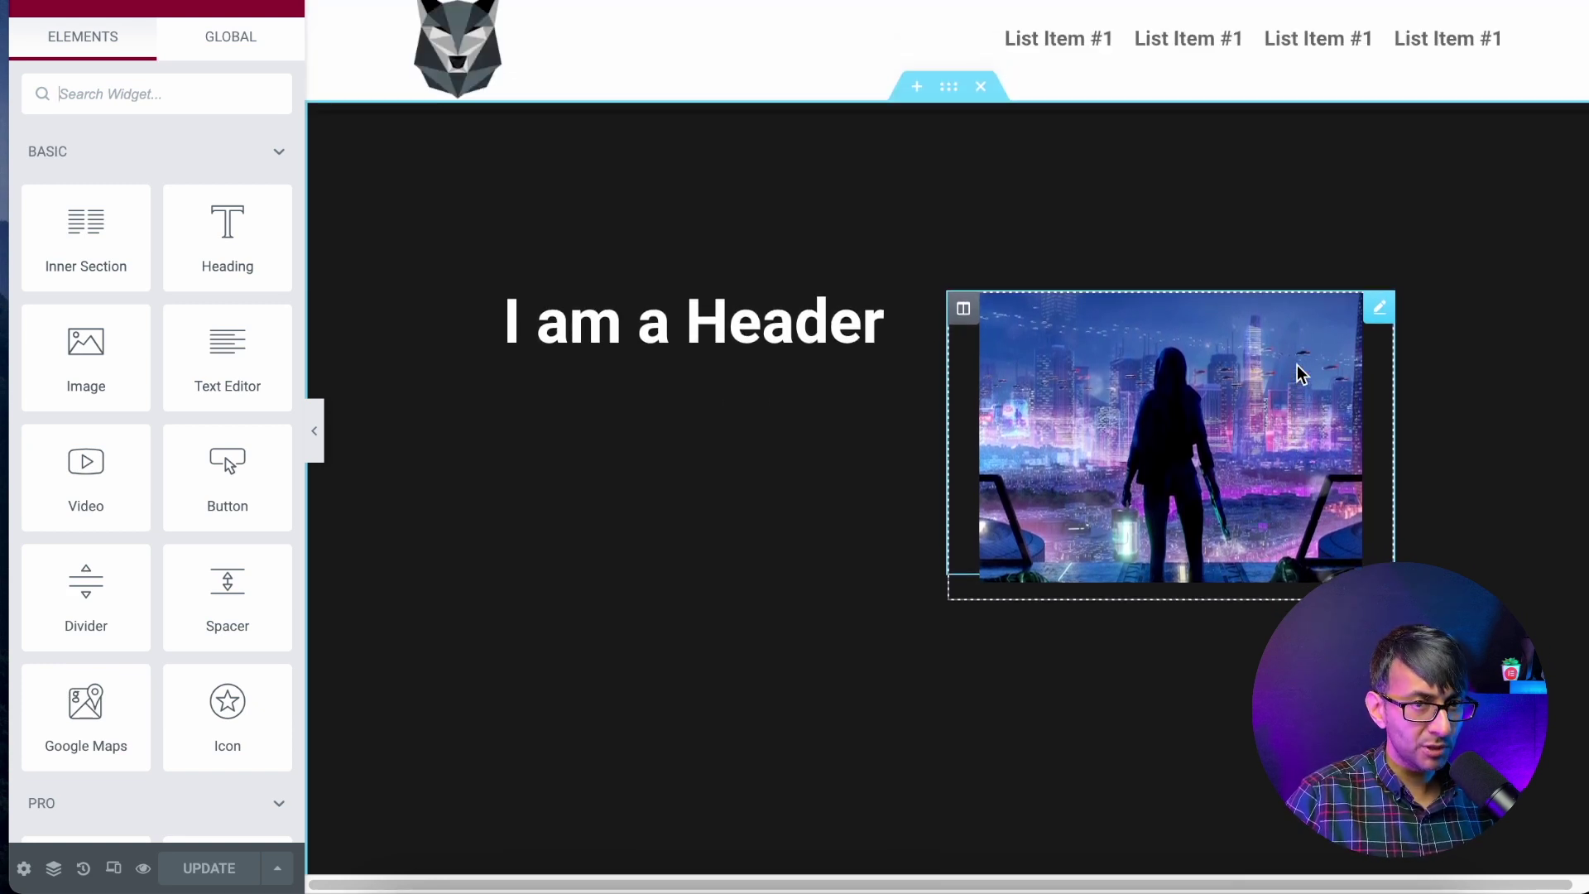
pyautogui.scroll(-1, 1297, 365)
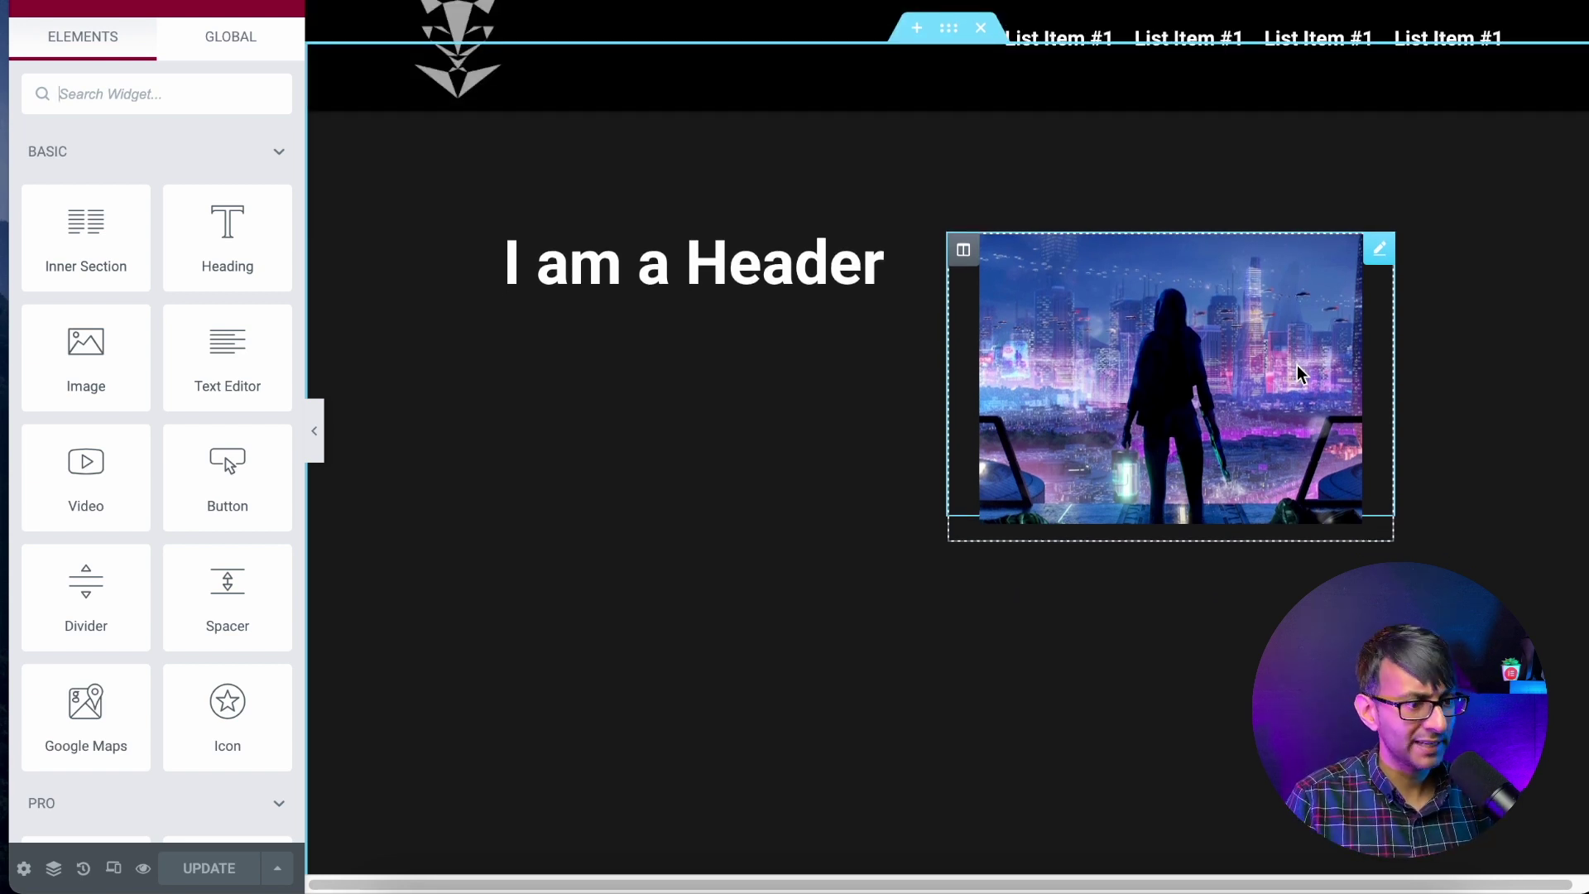
pyautogui.scroll(1, 1174, 291)
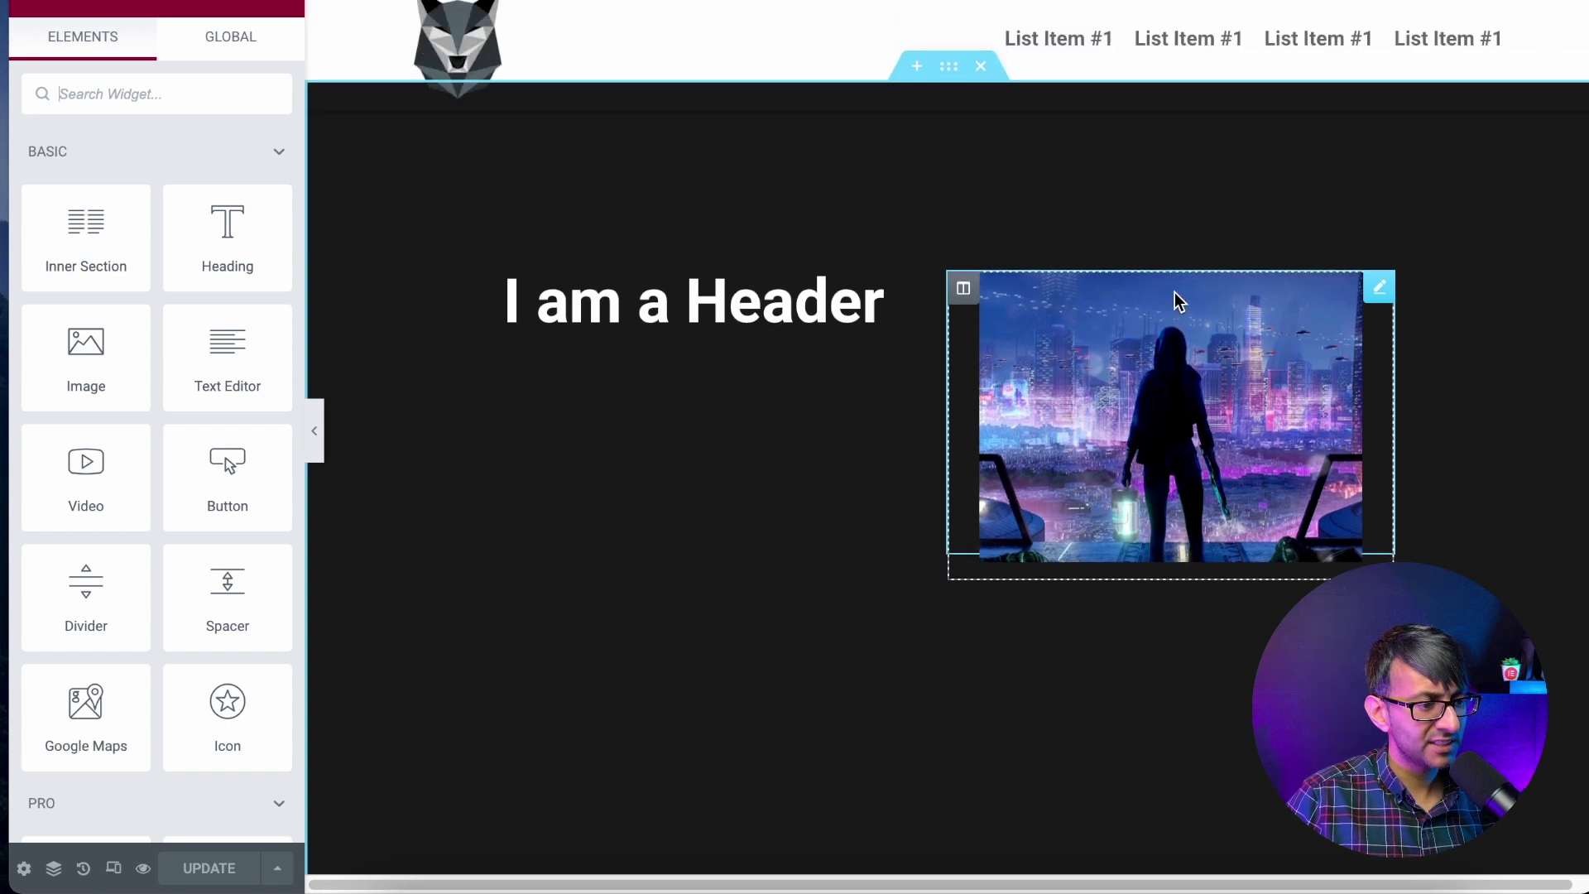
pyautogui.scroll(-1, 1174, 291)
pyautogui.scroll(-3, 1179, 299)
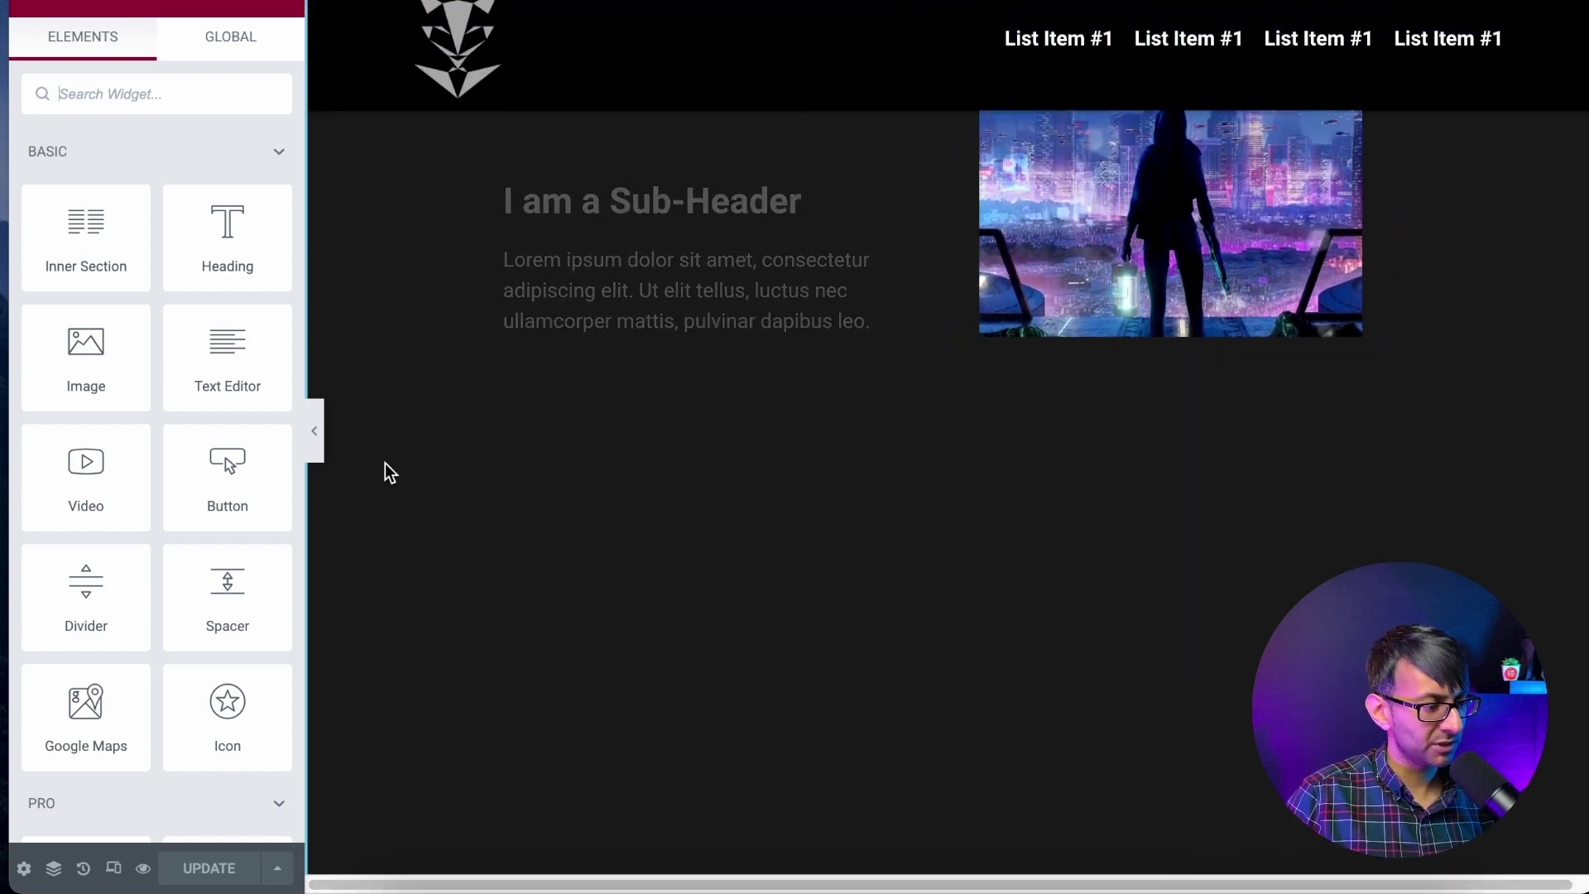
# Hide the editor panel and scroll the full-width preview to check the pinned black header.
pyautogui.click(315, 436)
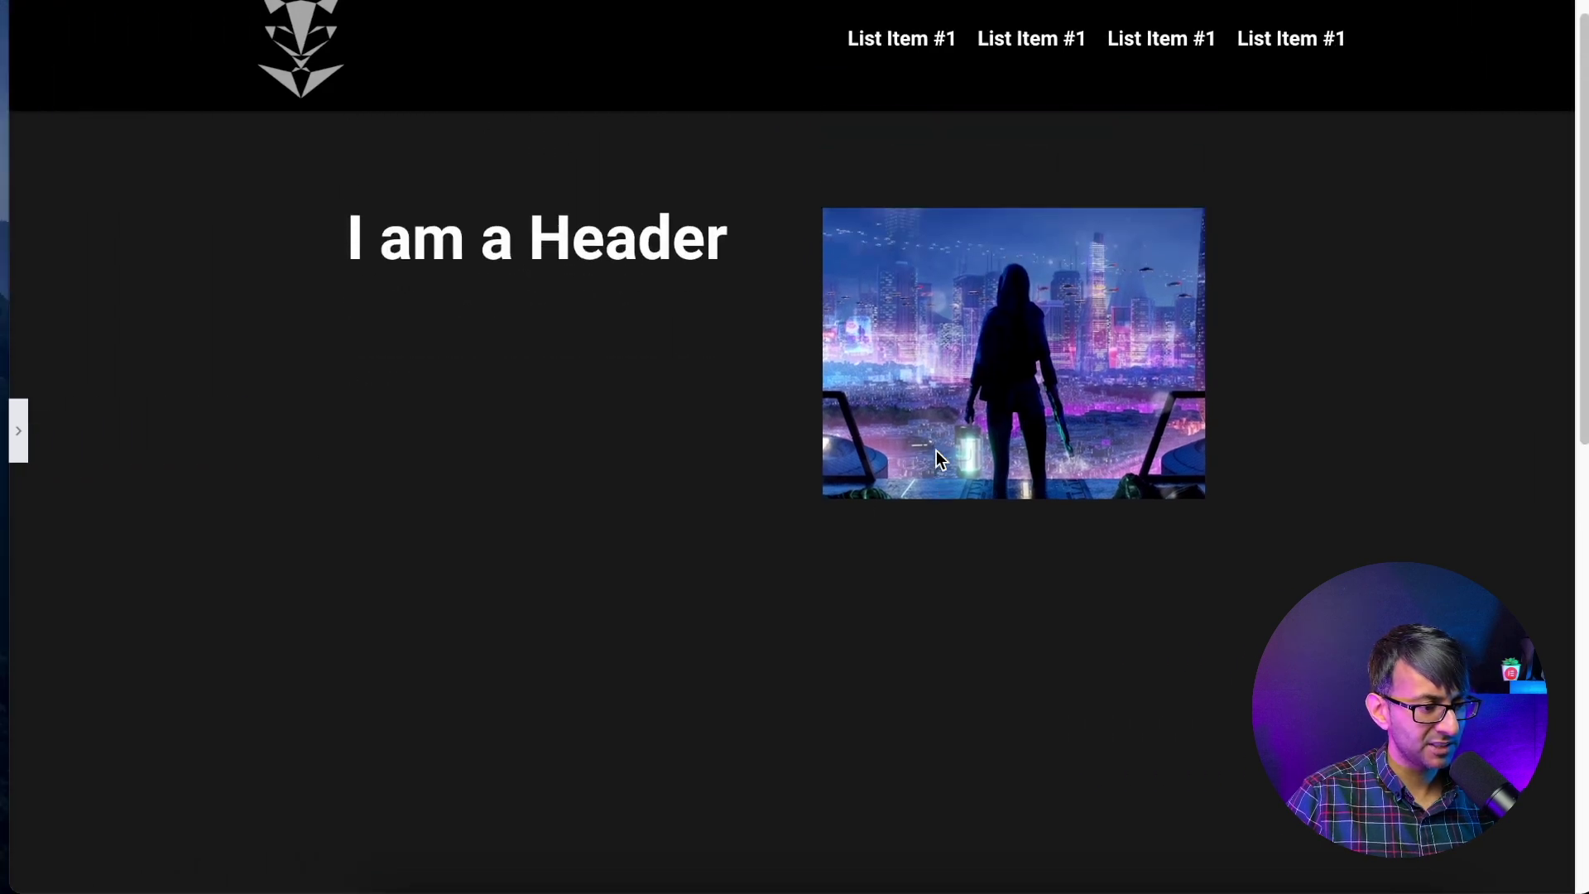
pyautogui.scroll(-3, 936, 450)
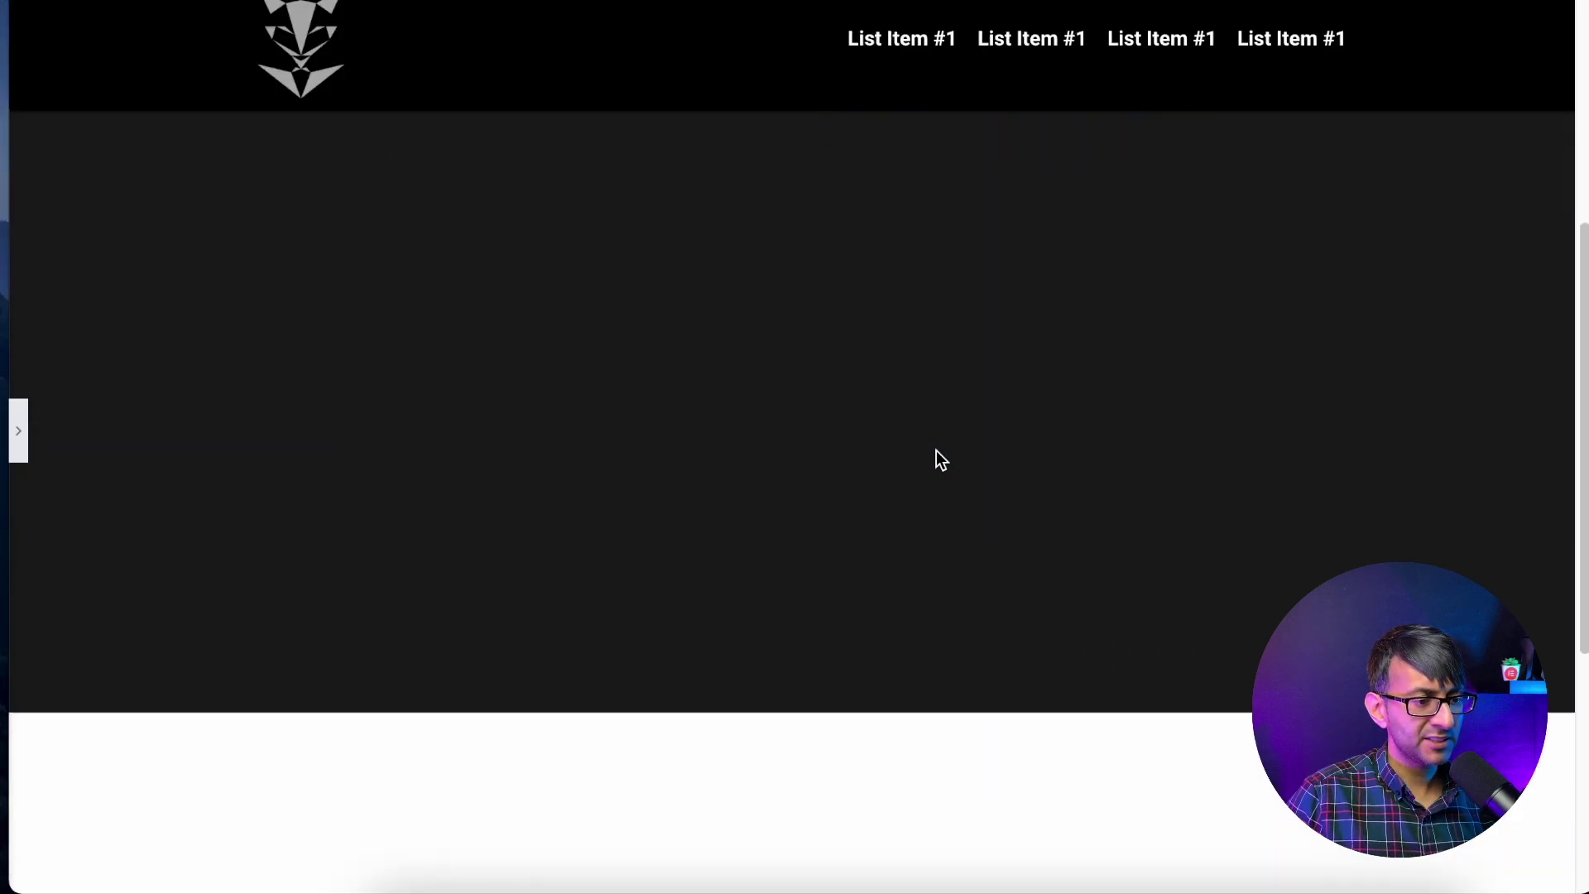